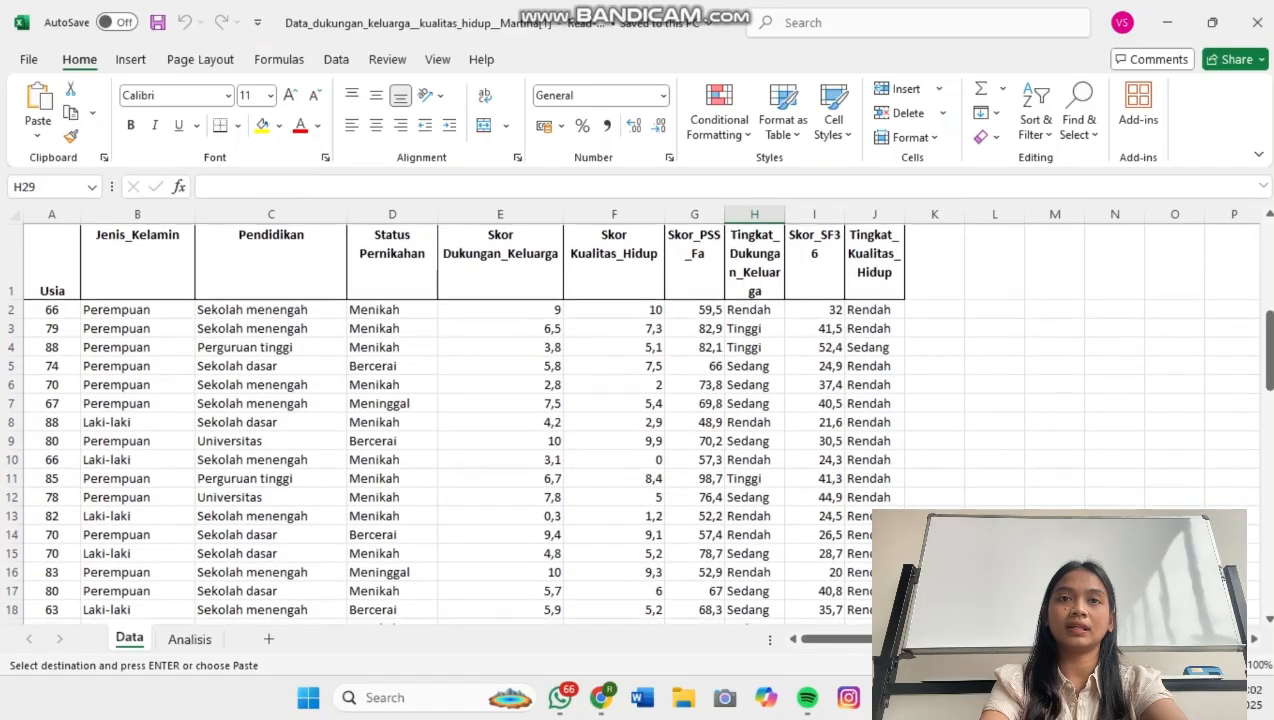
Switch to IBM SPSS Statistics and start opening a data file with the file type set to Excel (*.xls, *.xlsx, *.xlsm).
{"action": "scroll", "coordinate": [630, 424], "scroll_direction": "down", "scroll_amount": 18}
{"action": "scroll", "coordinate": [630, 424], "scroll_direction": "down", "scroll_amount": 1}
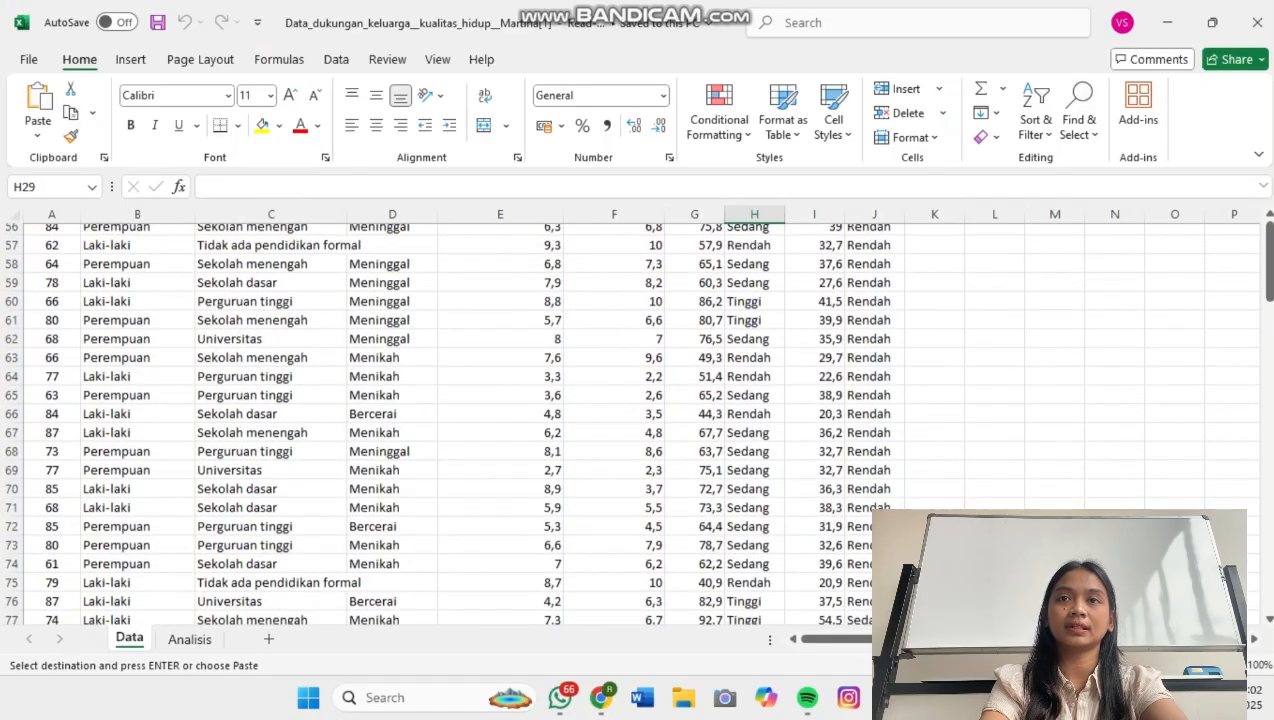
{"action": "left_click", "coordinate": [931, 697]}
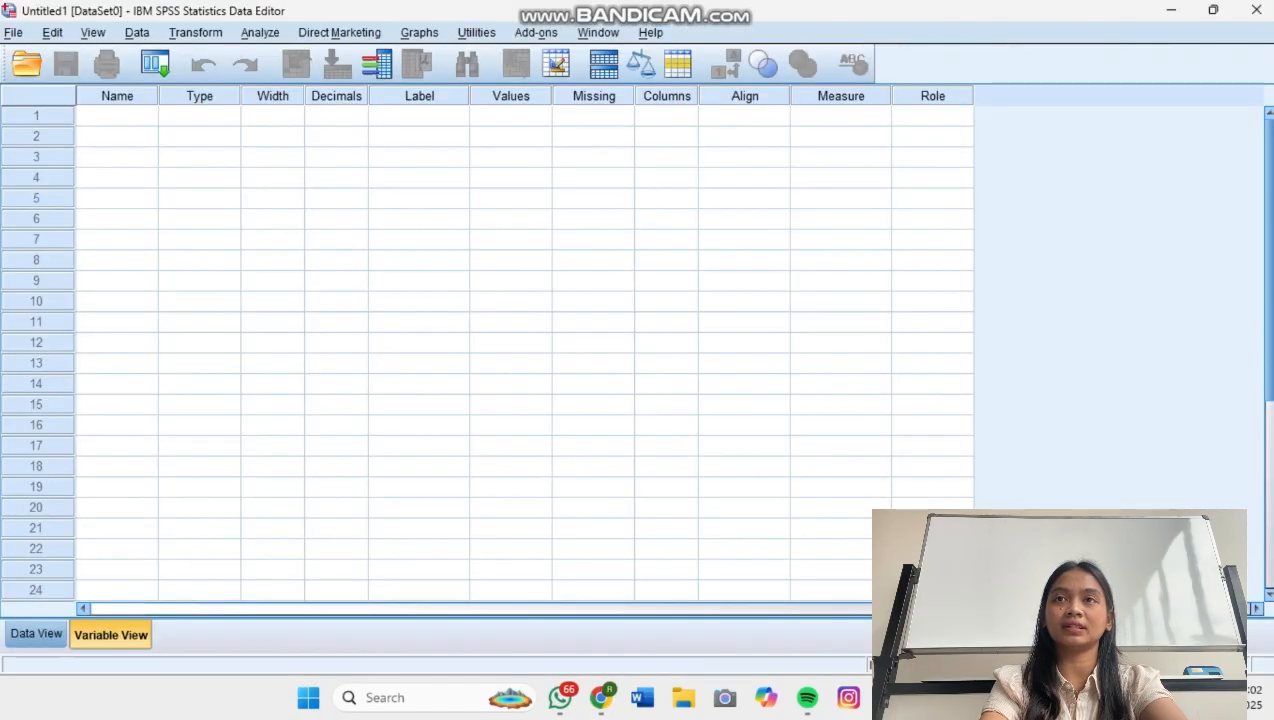
{"action": "left_click", "coordinate": [13, 33]}
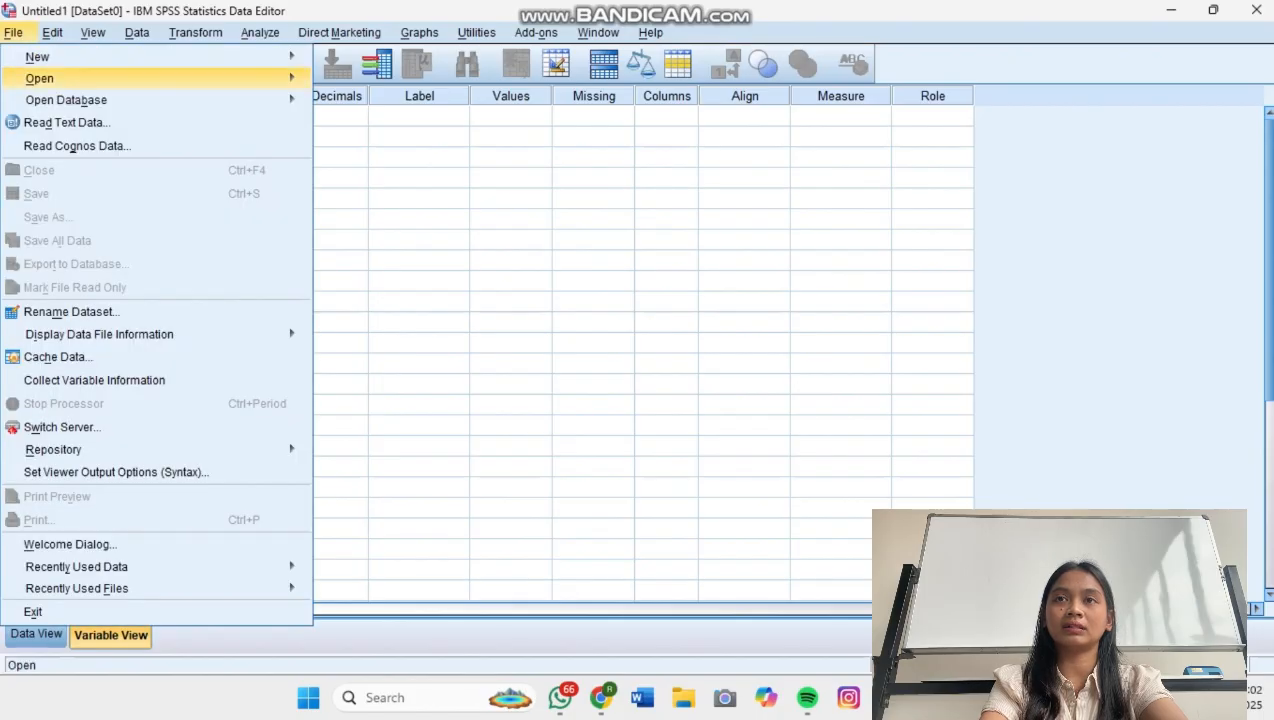
{"action": "mouse_move", "coordinate": [150, 78]}
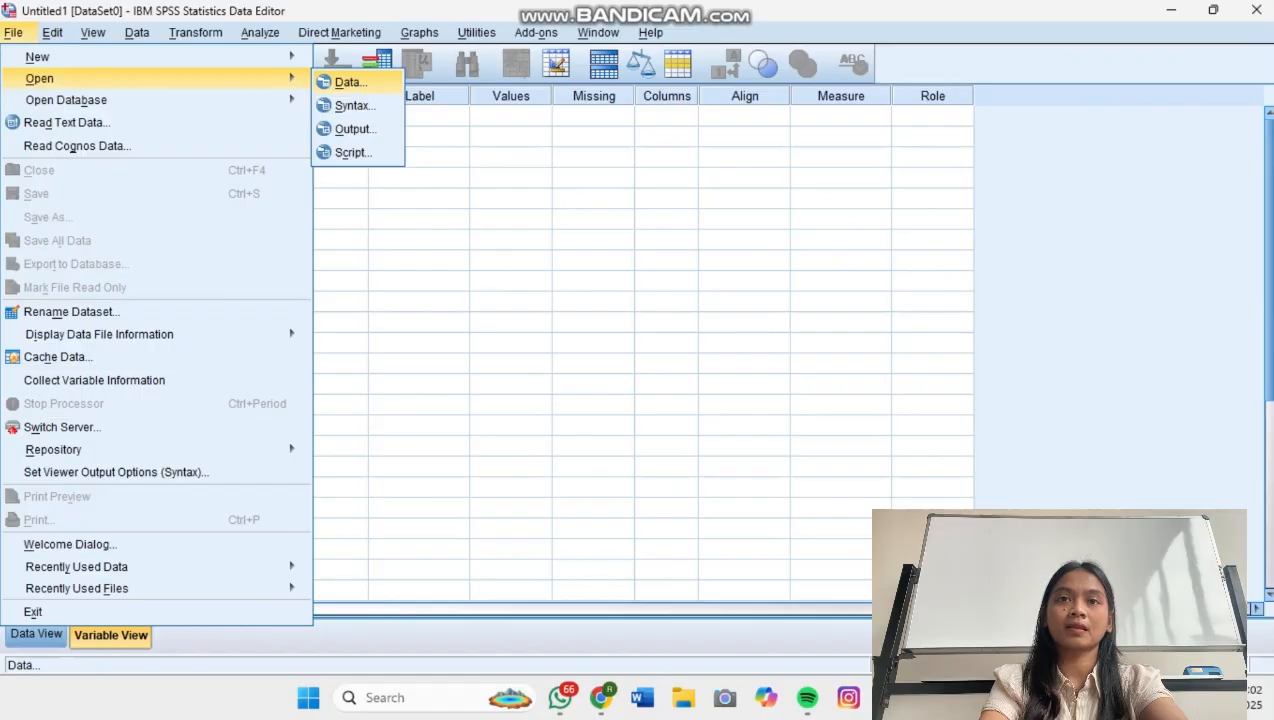
{"action": "left_click", "coordinate": [351, 83]}
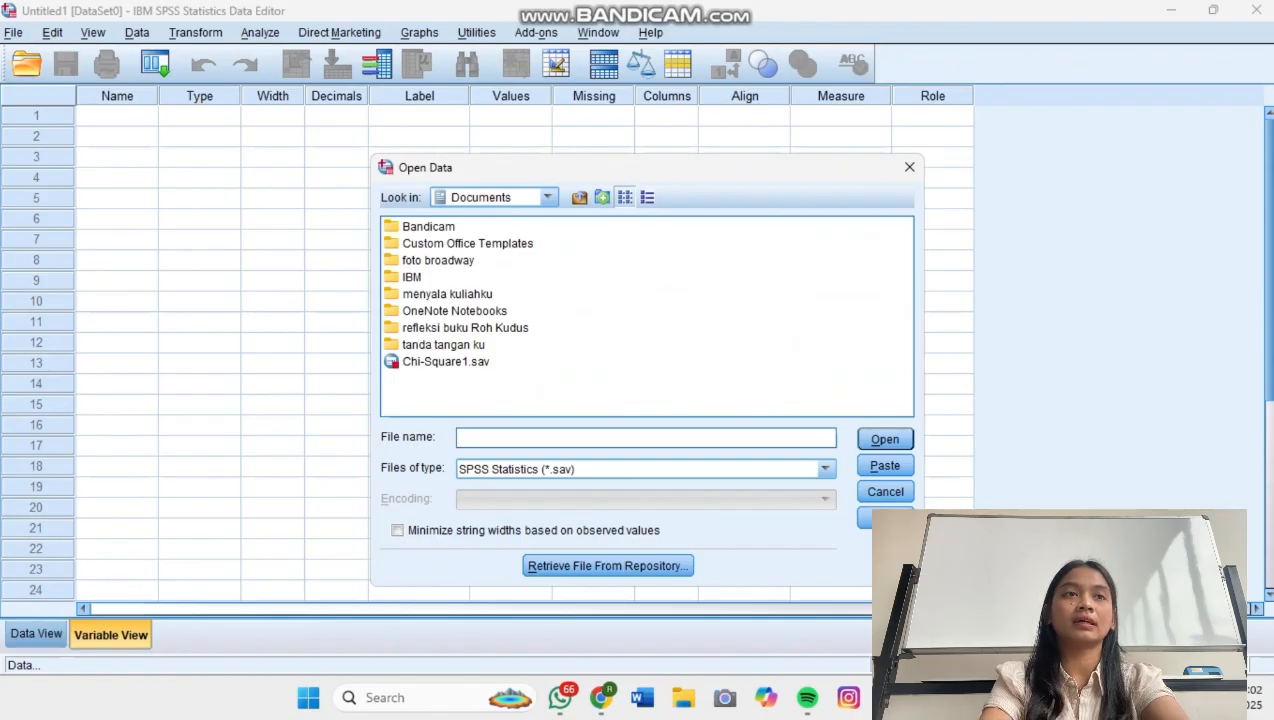
{"action": "left_click", "coordinate": [825, 469]}
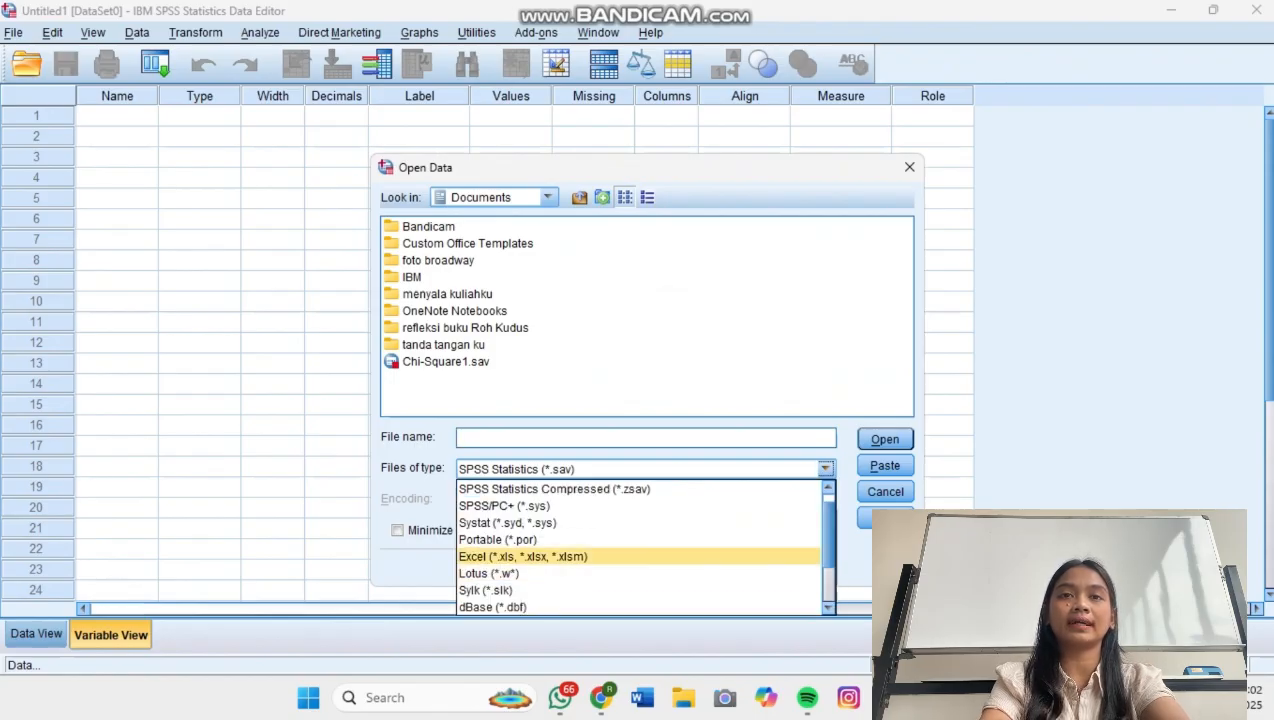
{"action": "left_click", "coordinate": [522, 556]}
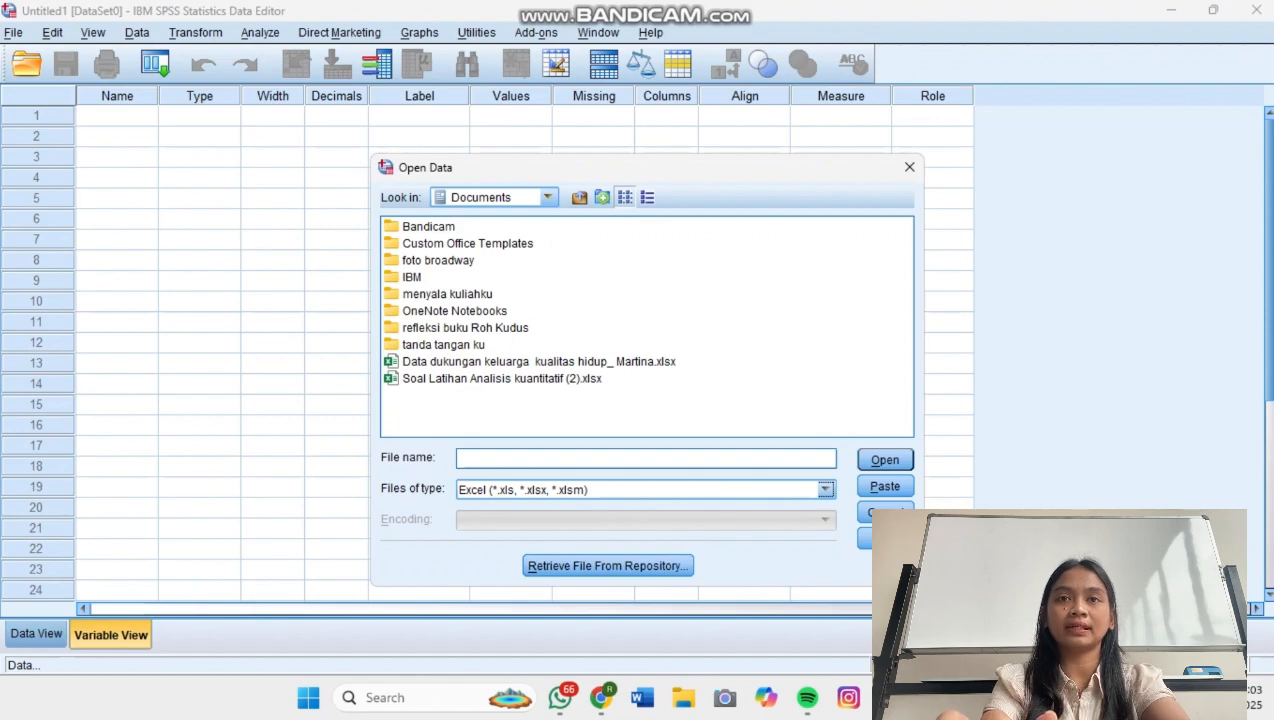
Import the "Data dukungan keluarga kualitas hidup" workbook marked (1) from Downloads, reading variable names from the first row of the Data worksheet.
{"action": "left_click", "coordinate": [547, 197]}
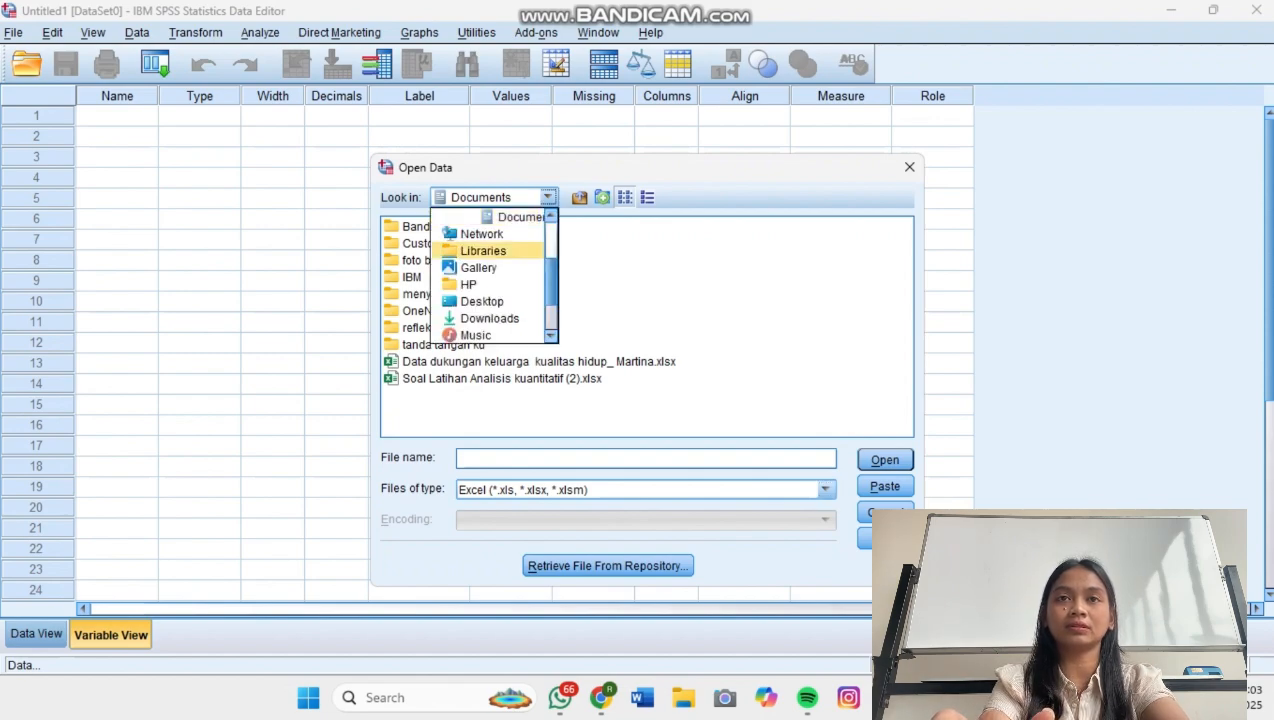
{"action": "scroll", "coordinate": [494, 275], "scroll_direction": "down", "scroll_amount": 2}
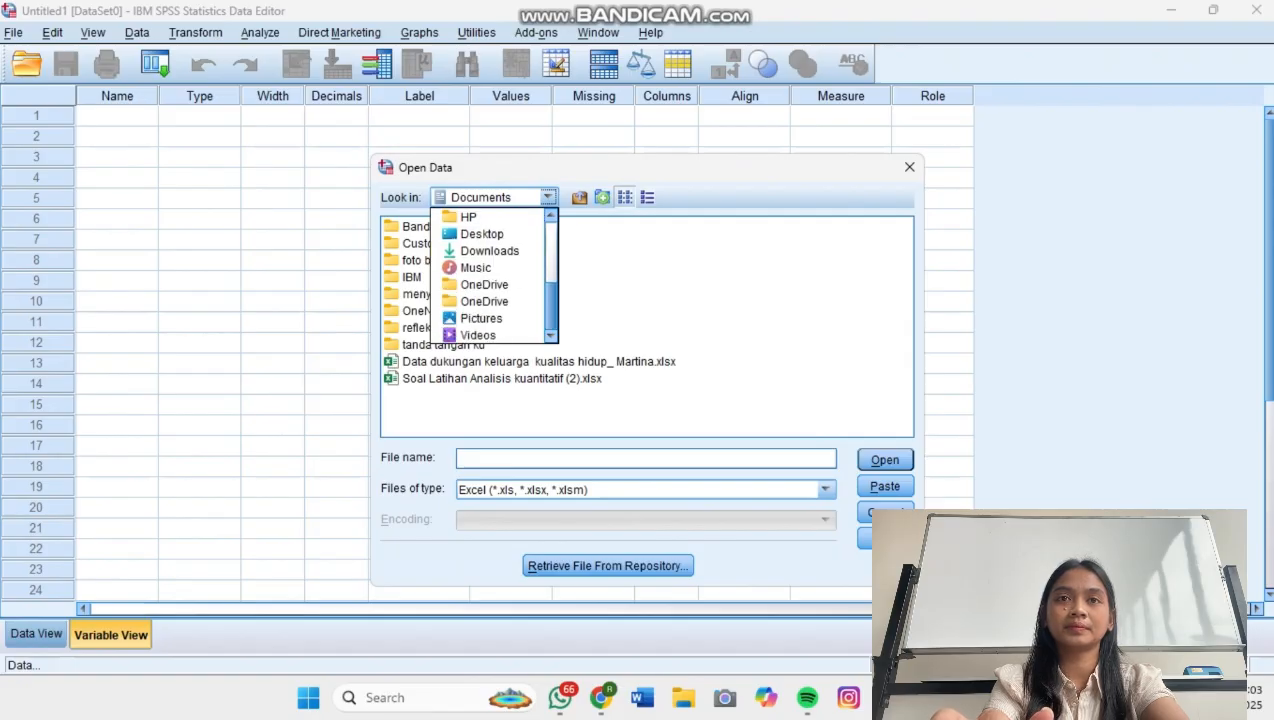
{"action": "scroll", "coordinate": [494, 275], "scroll_direction": "up", "scroll_amount": 3}
{"action": "scroll", "coordinate": [494, 275], "scroll_direction": "down", "scroll_amount": 3}
{"action": "scroll", "coordinate": [494, 275], "scroll_direction": "up", "scroll_amount": 3}
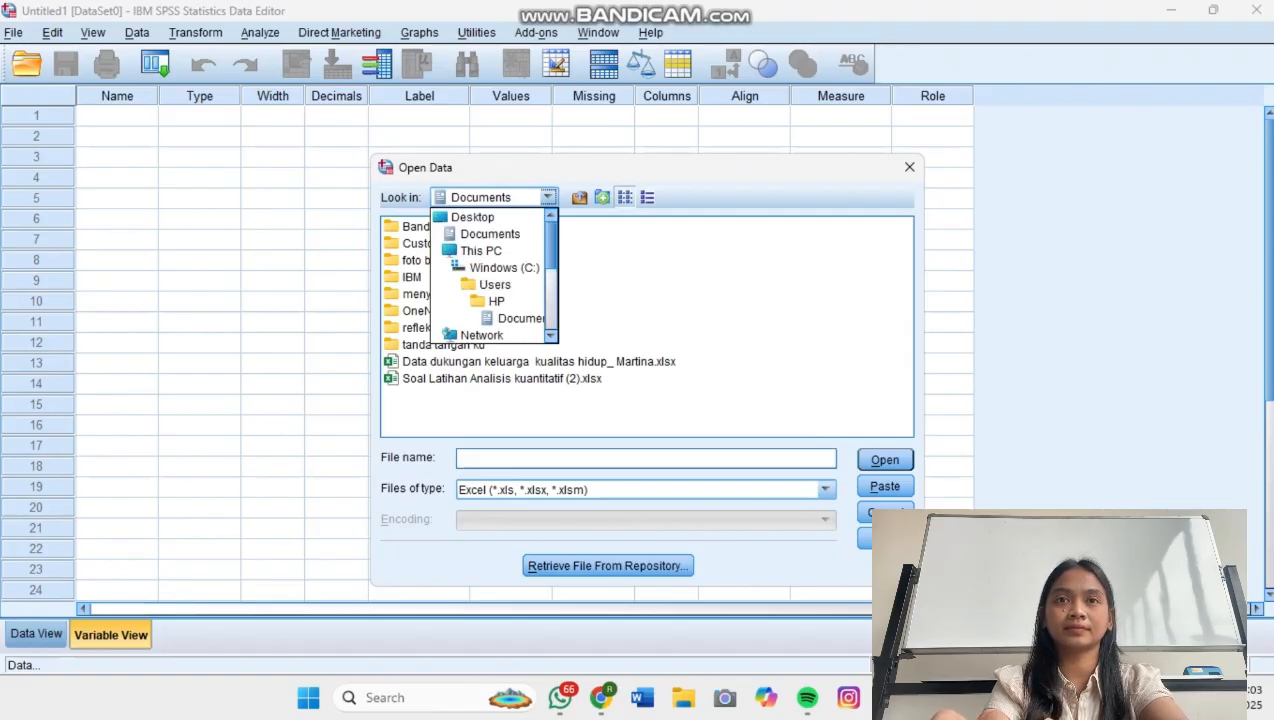
{"action": "scroll", "coordinate": [494, 275], "scroll_direction": "down", "scroll_amount": 3}
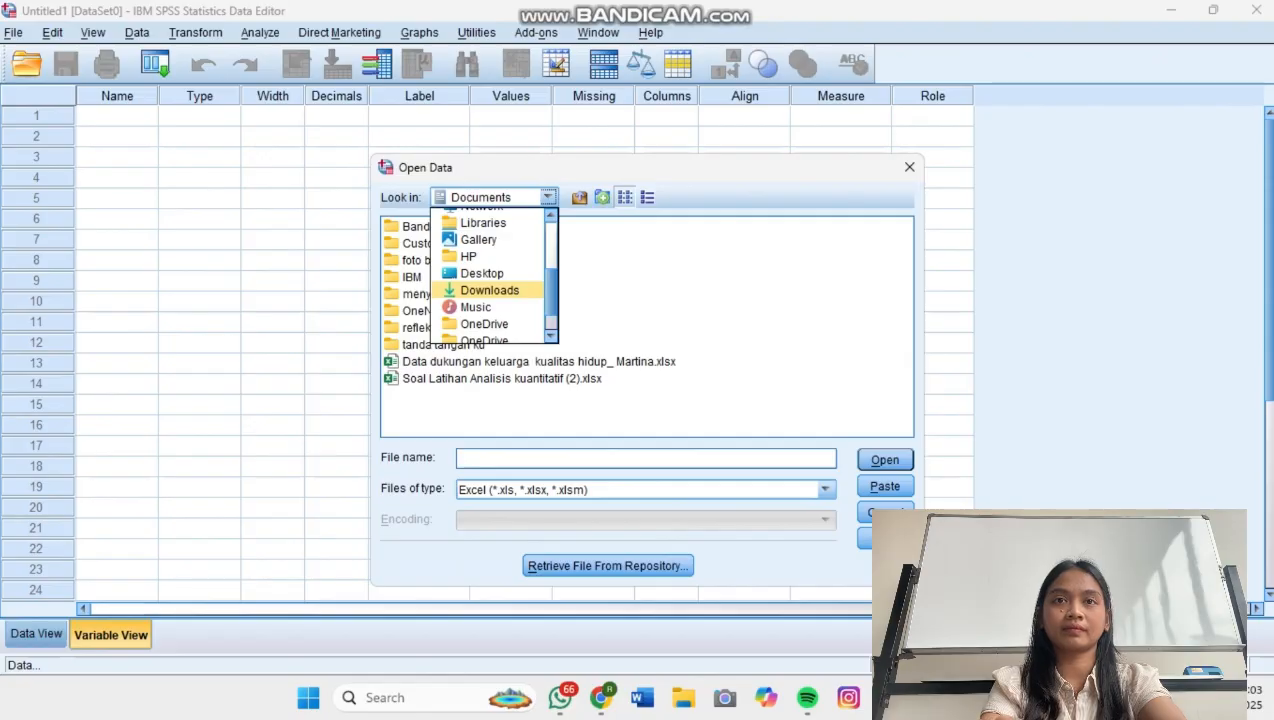
{"action": "left_click", "coordinate": [489, 290]}
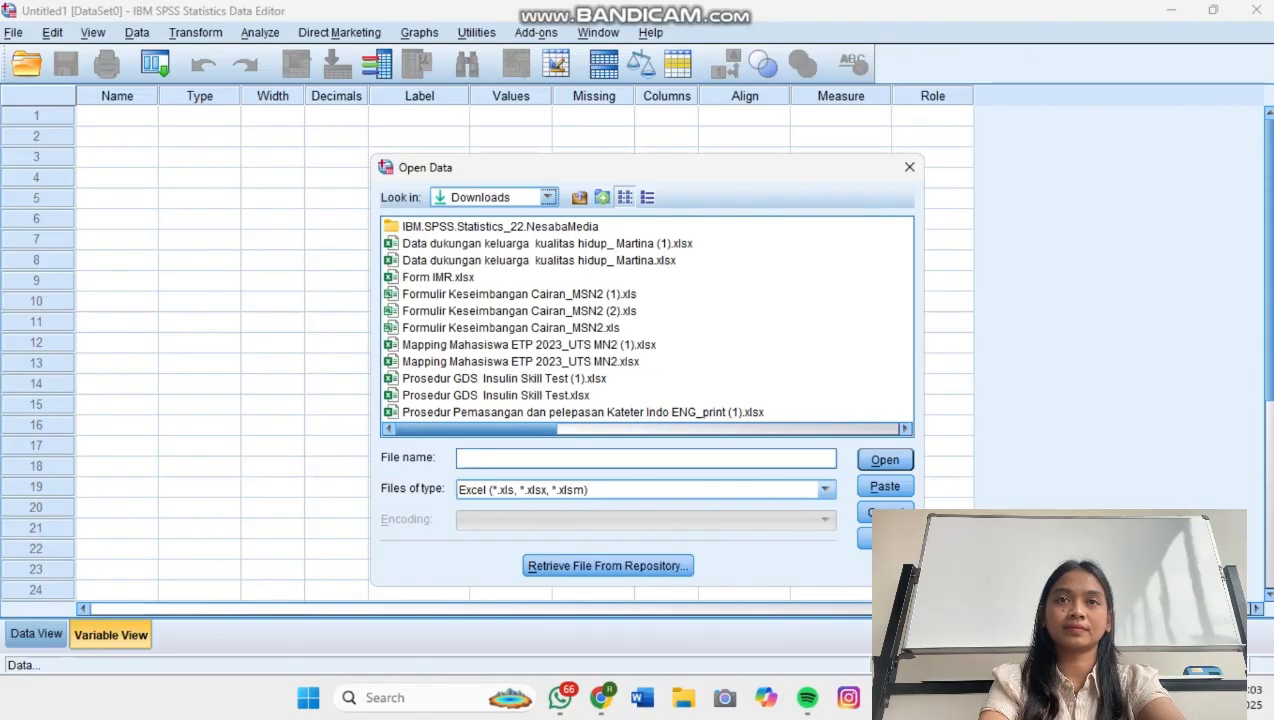
{"action": "left_click", "coordinate": [547, 244]}
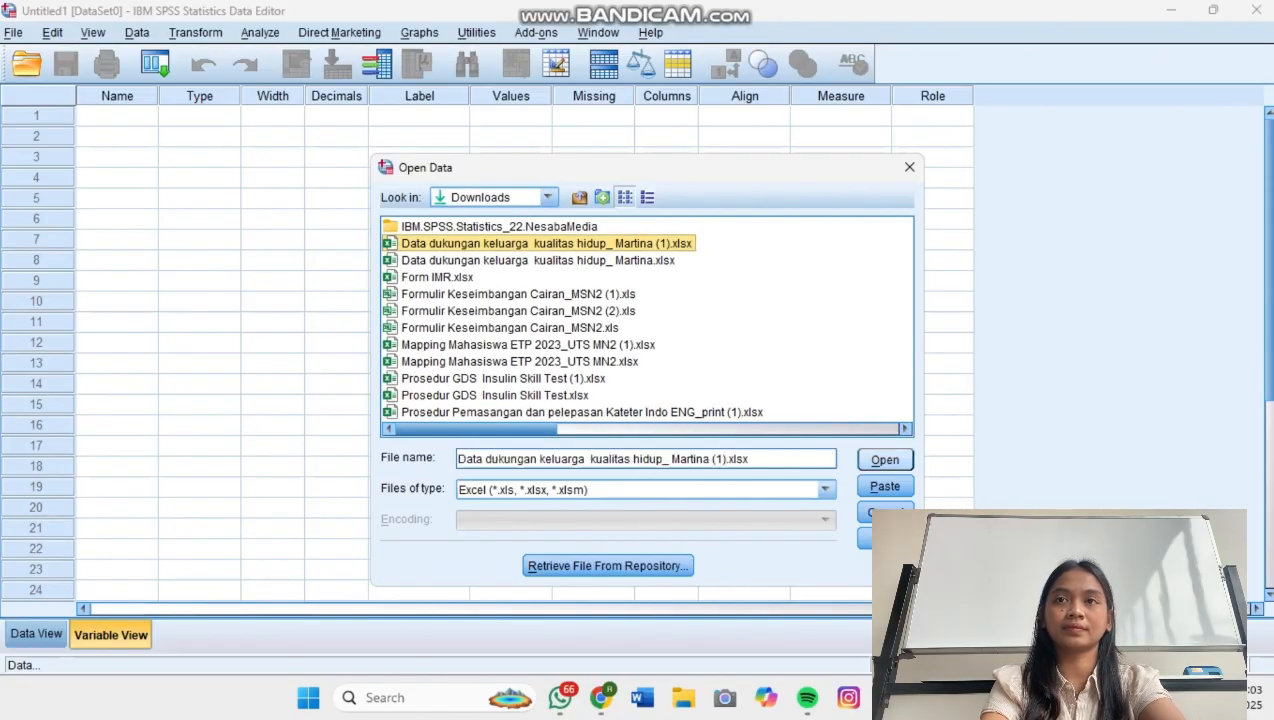
{"action": "left_click", "coordinate": [884, 459]}
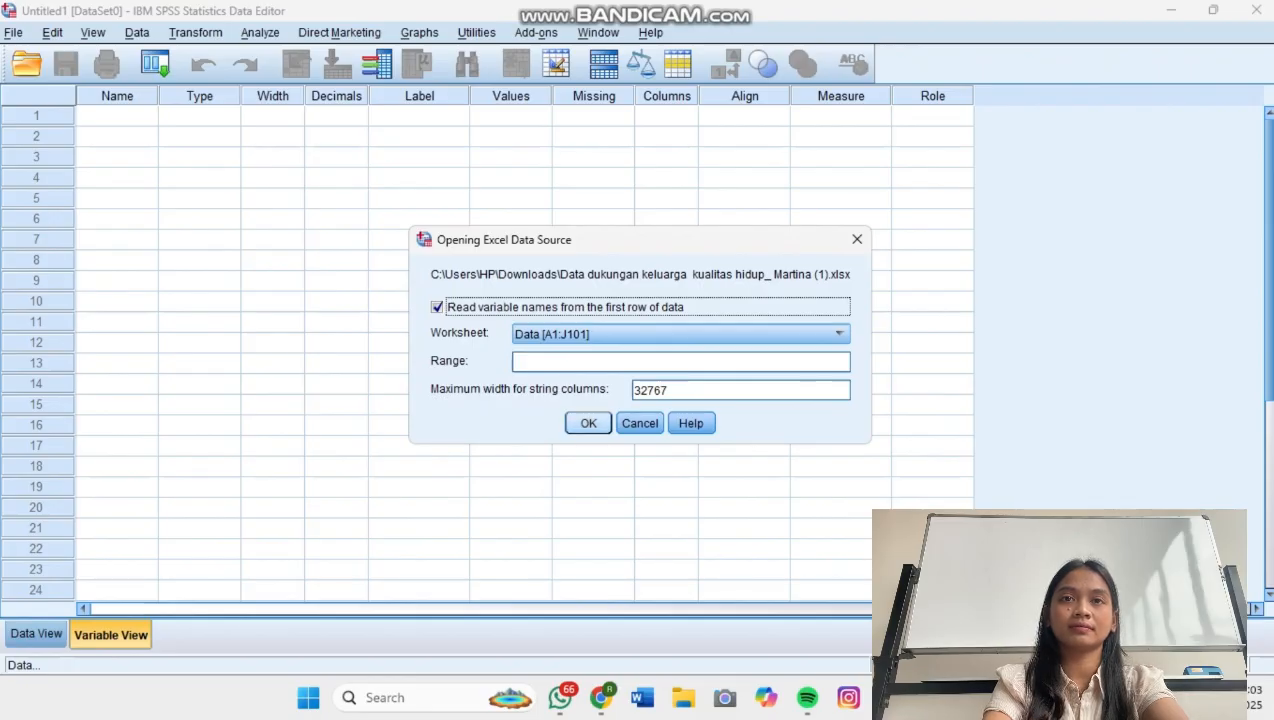
{"action": "left_click", "coordinate": [588, 423]}
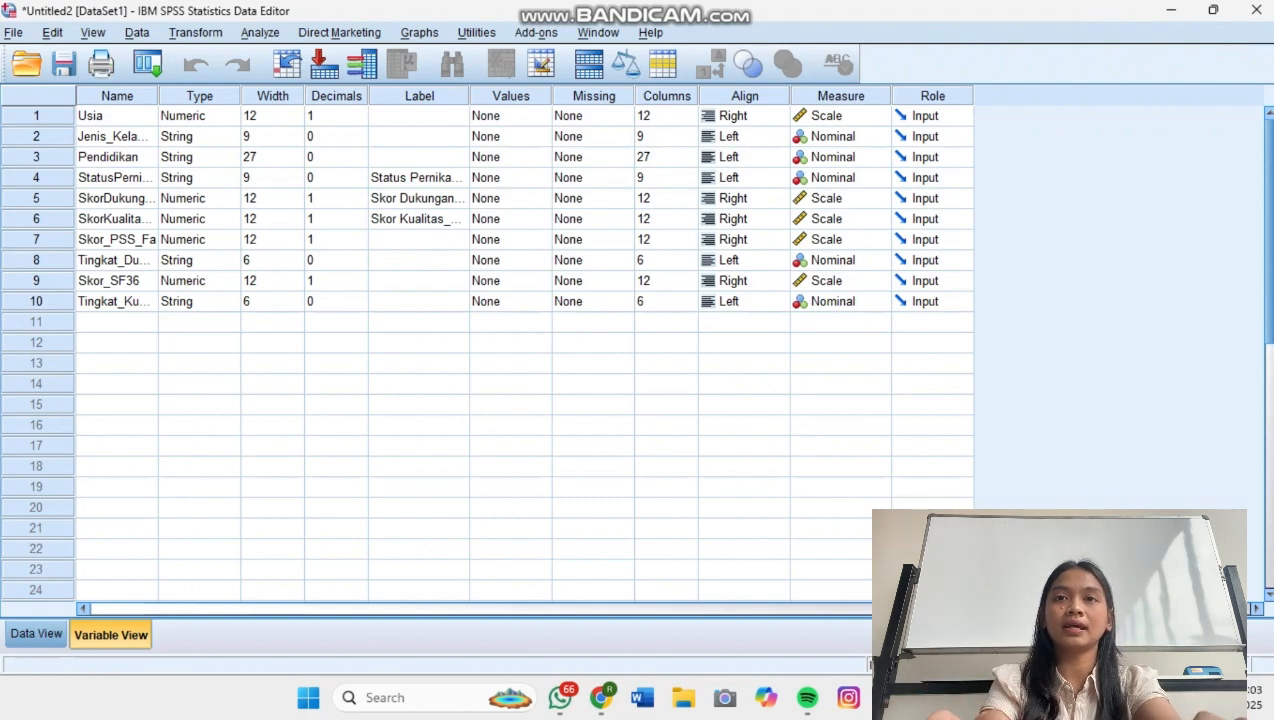
Examine the imported records across all columns and further rows, and return to the variable definitions.
{"action": "left_click", "coordinate": [36, 633]}
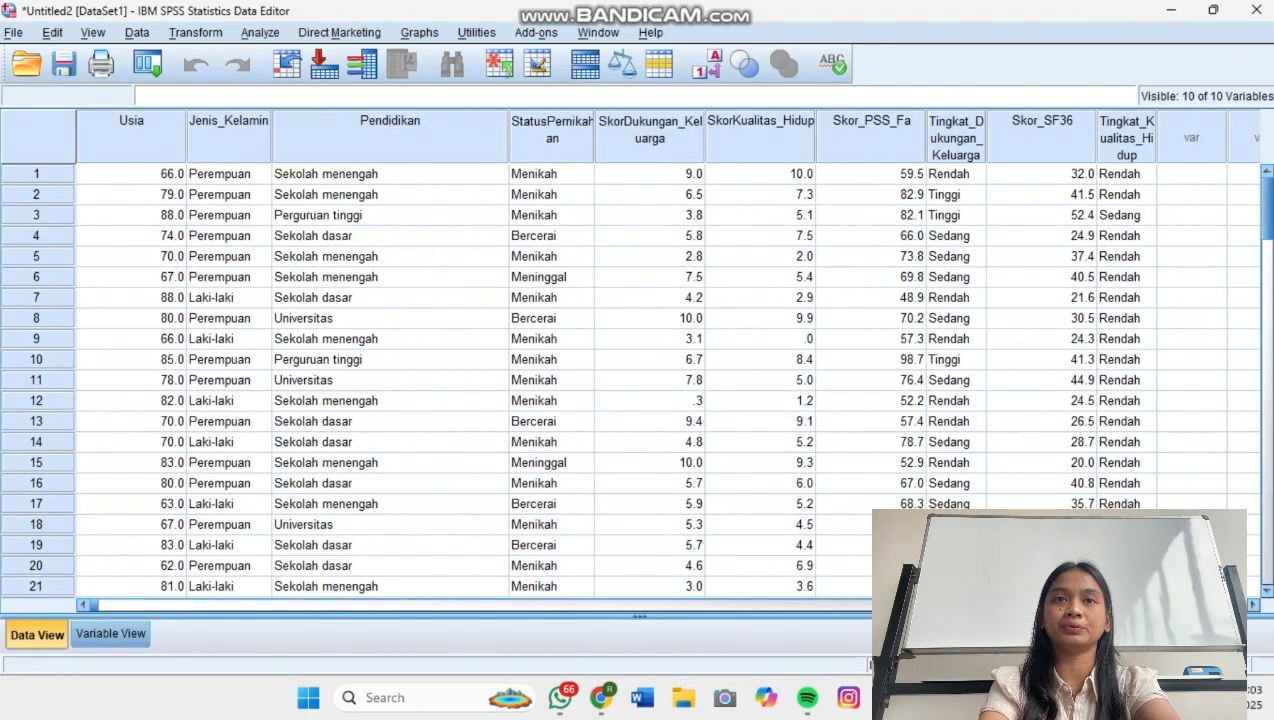
{"action": "scroll", "coordinate": [640, 380], "scroll_direction": "right", "scroll_amount": 6}
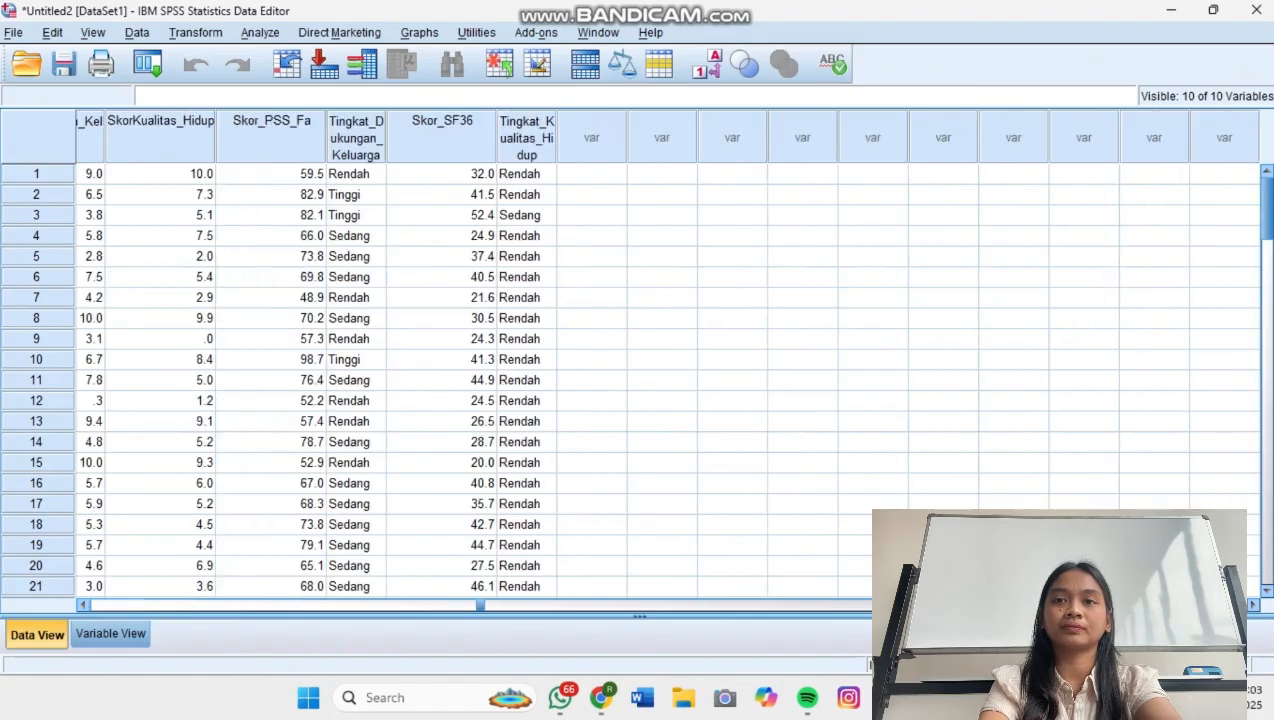
{"action": "scroll", "coordinate": [640, 380], "scroll_direction": "left", "scroll_amount": 5}
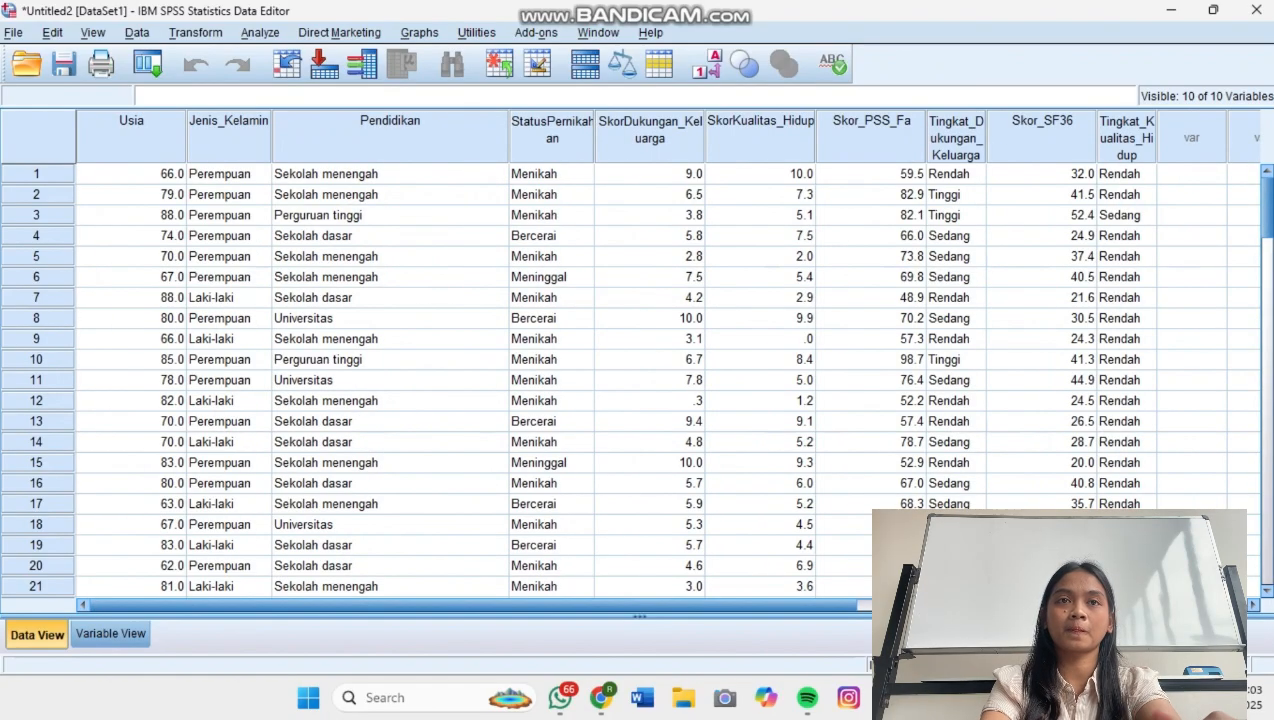
{"action": "scroll", "coordinate": [660, 380], "scroll_direction": "right", "scroll_amount": 3}
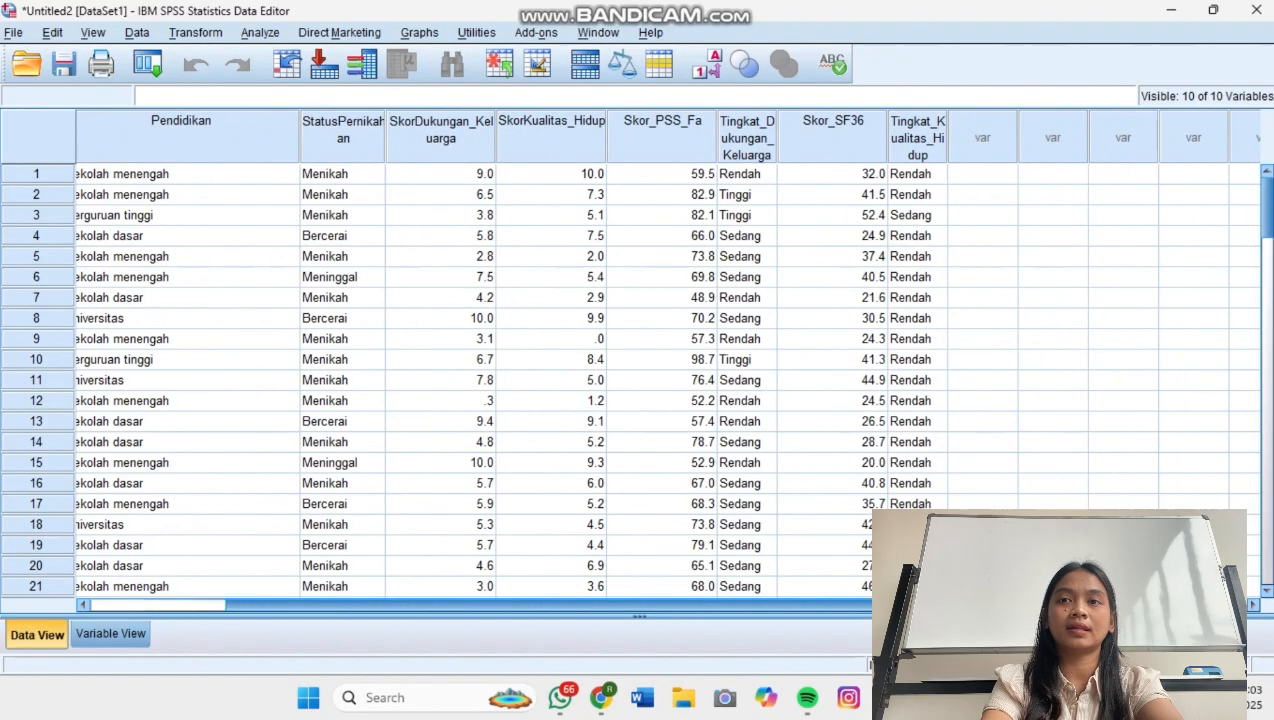
{"action": "left_click_drag", "start_coordinate": [674, 605], "coordinate": [474, 605]}
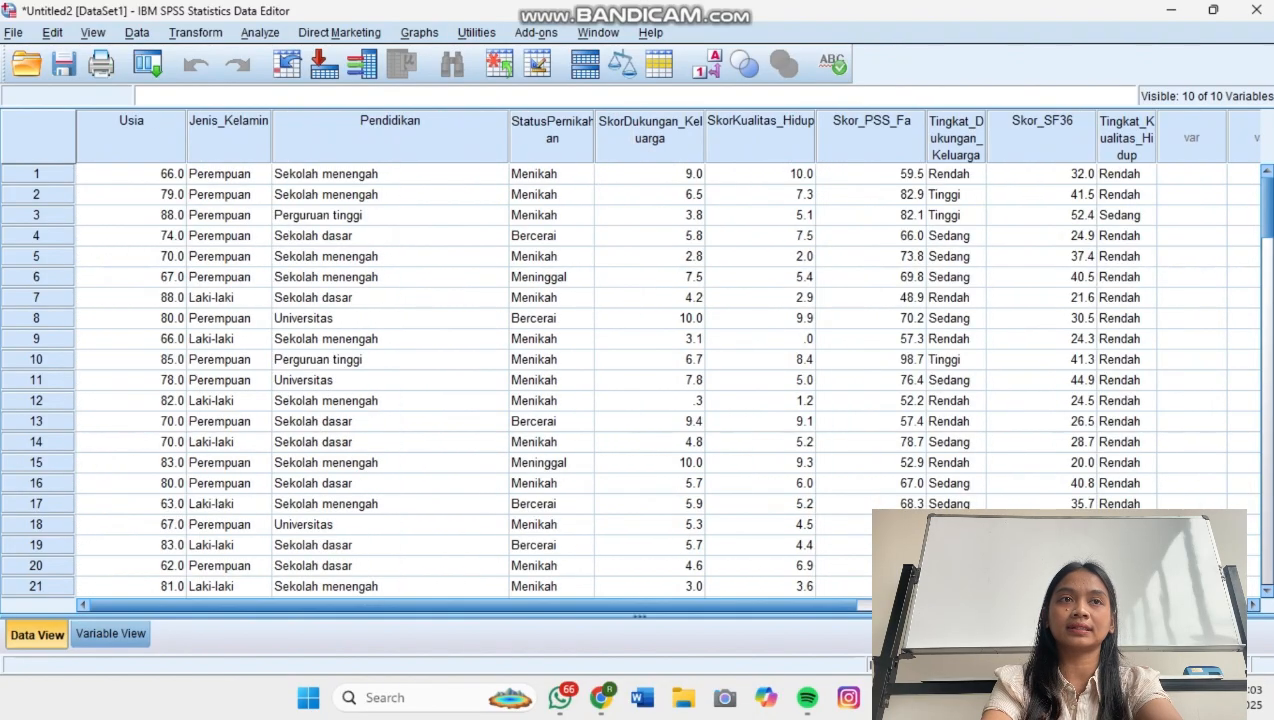
{"action": "scroll", "coordinate": [640, 380], "scroll_direction": "down", "scroll_amount": 5}
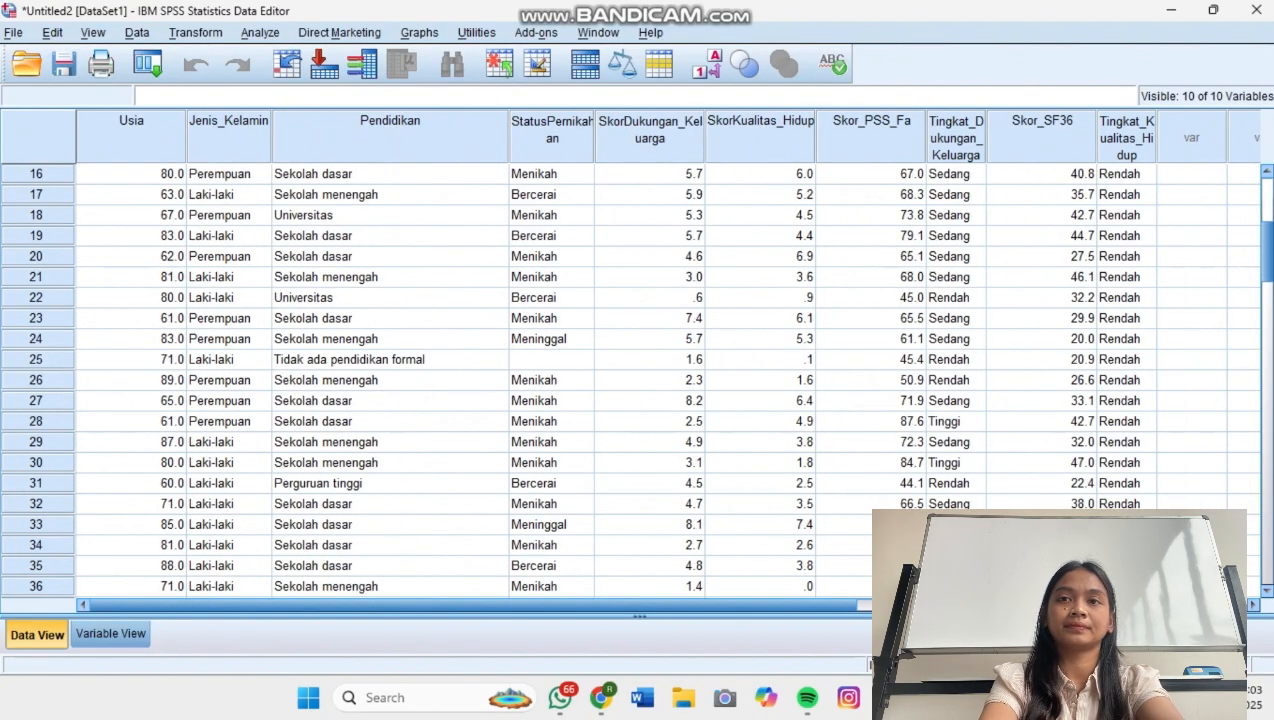
{"action": "left_click", "coordinate": [111, 634]}
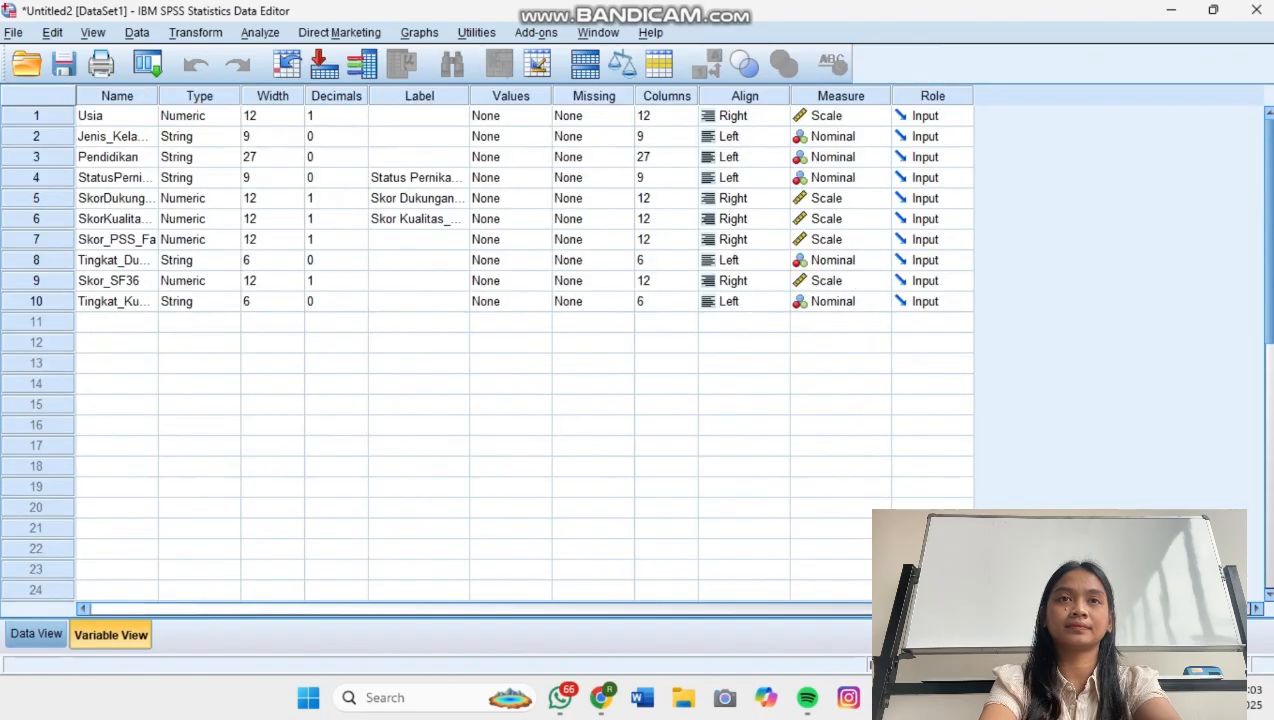
Start a Recode into Different Variables with Pendidikan as the input variable.
{"action": "left_click", "coordinate": [196, 33]}
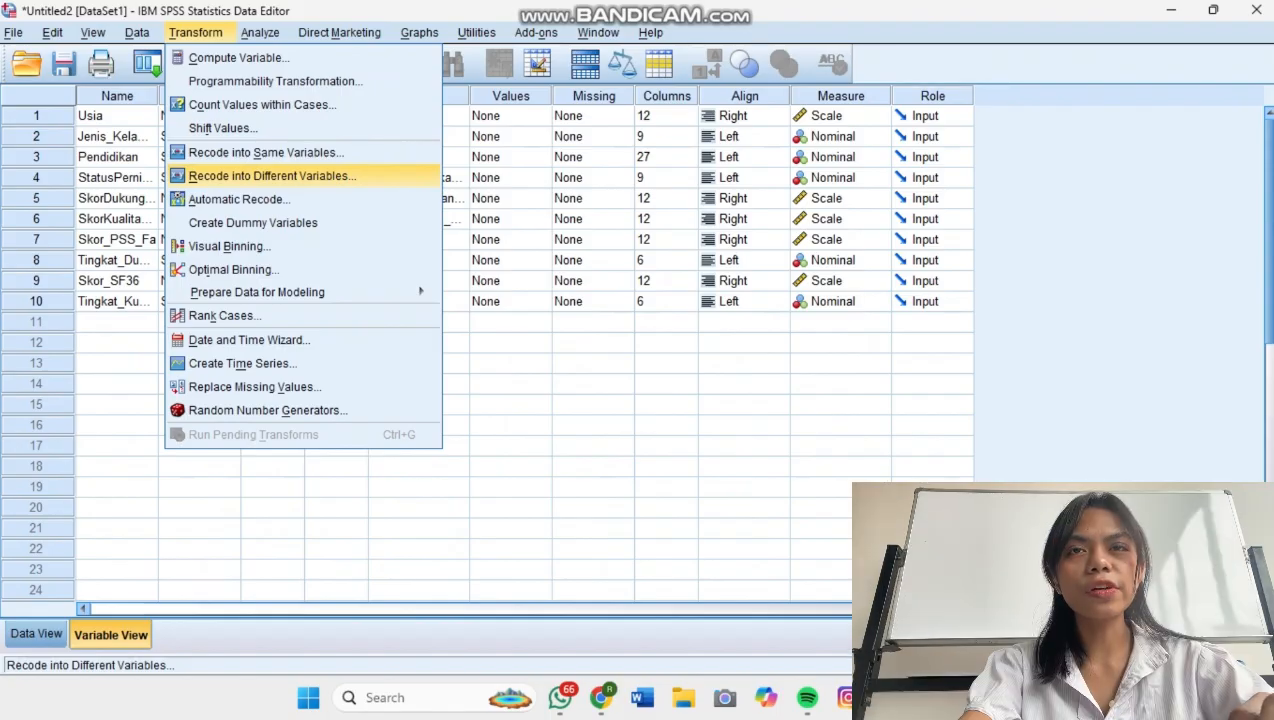
{"action": "key", "text": "Return"}
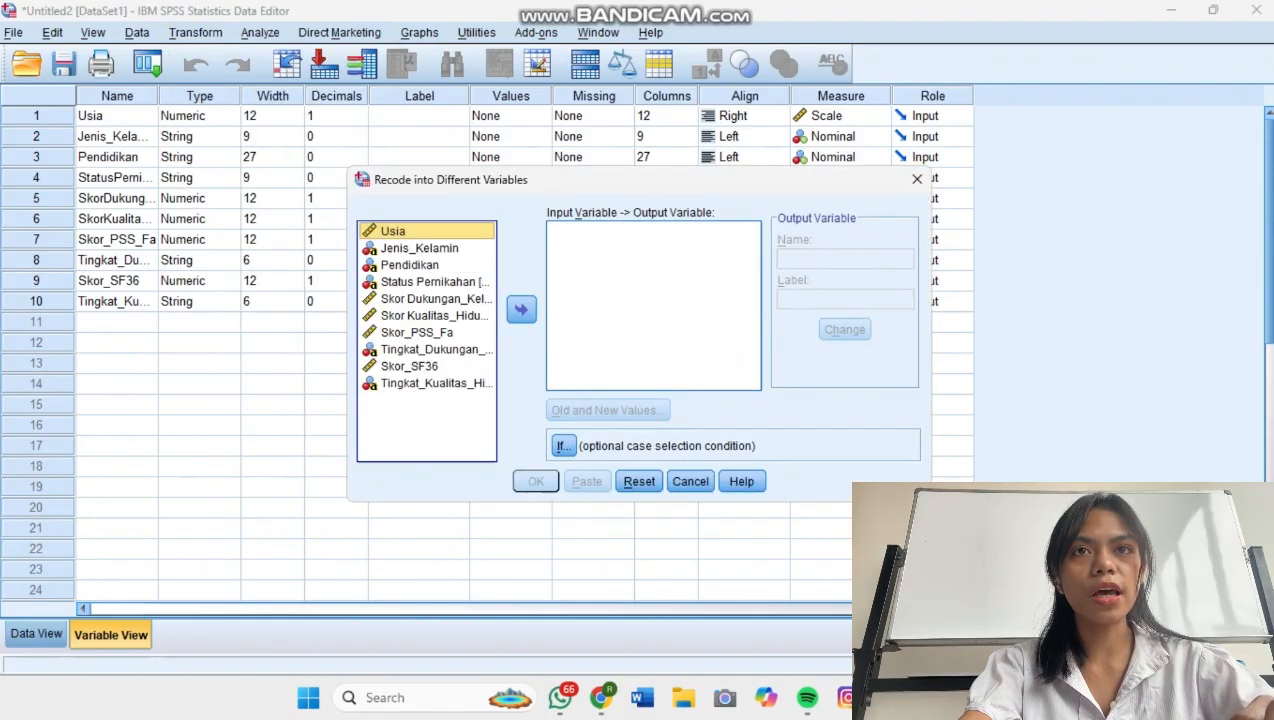
{"action": "left_click", "coordinate": [410, 265]}
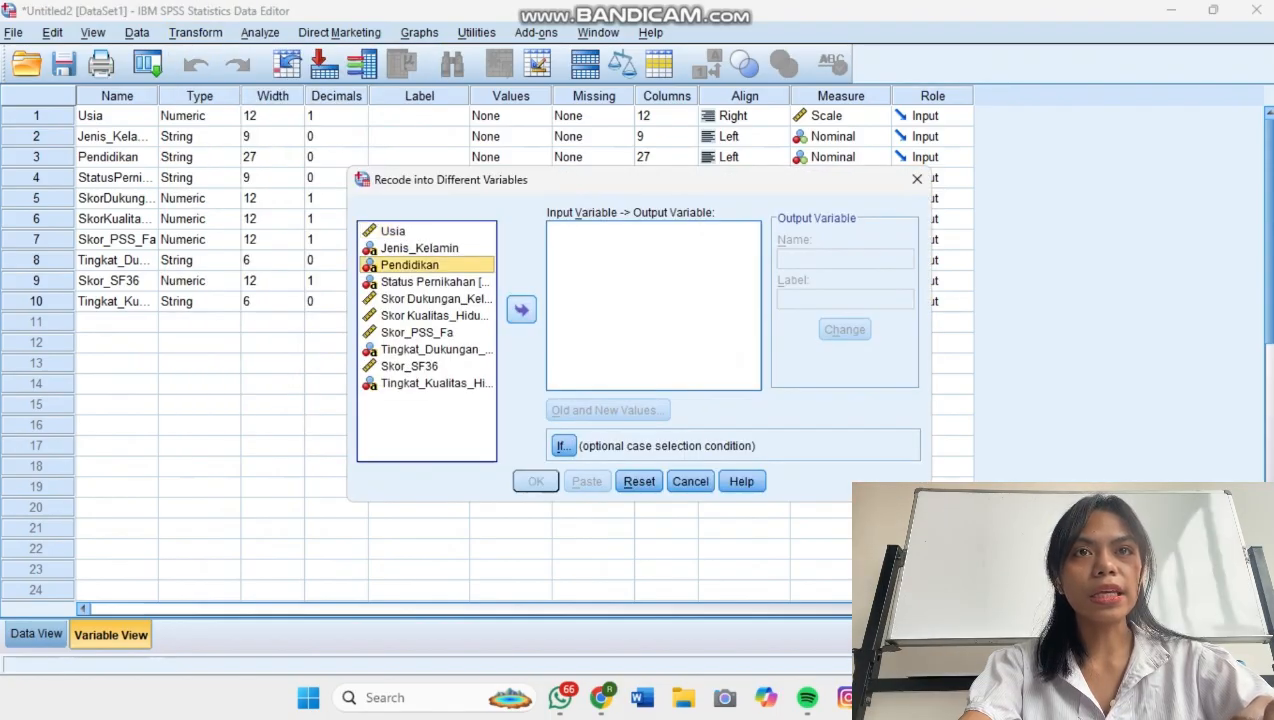
{"action": "left_click", "coordinate": [521, 310]}
Name the output variable PK with the label Pendidikan and assign it to the Pendidikan input variable.
{"action": "left_click", "coordinate": [830, 259]}
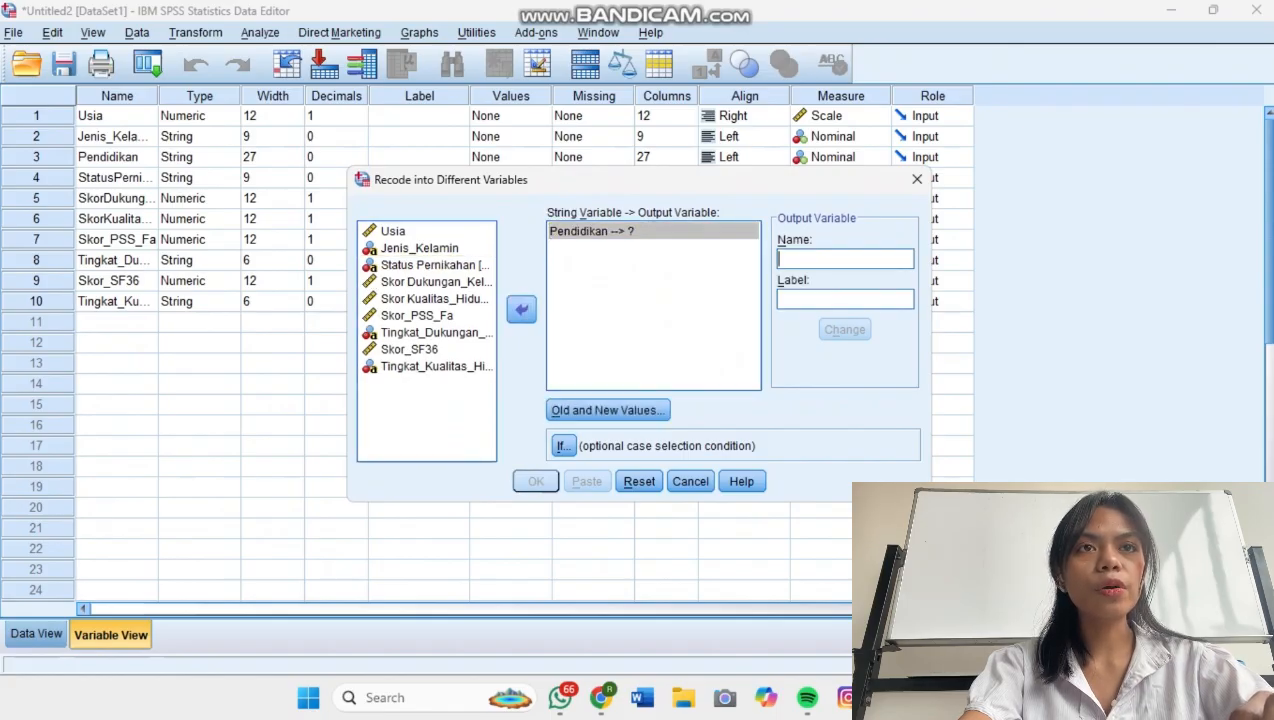
{"action": "type", "text": "PK"}
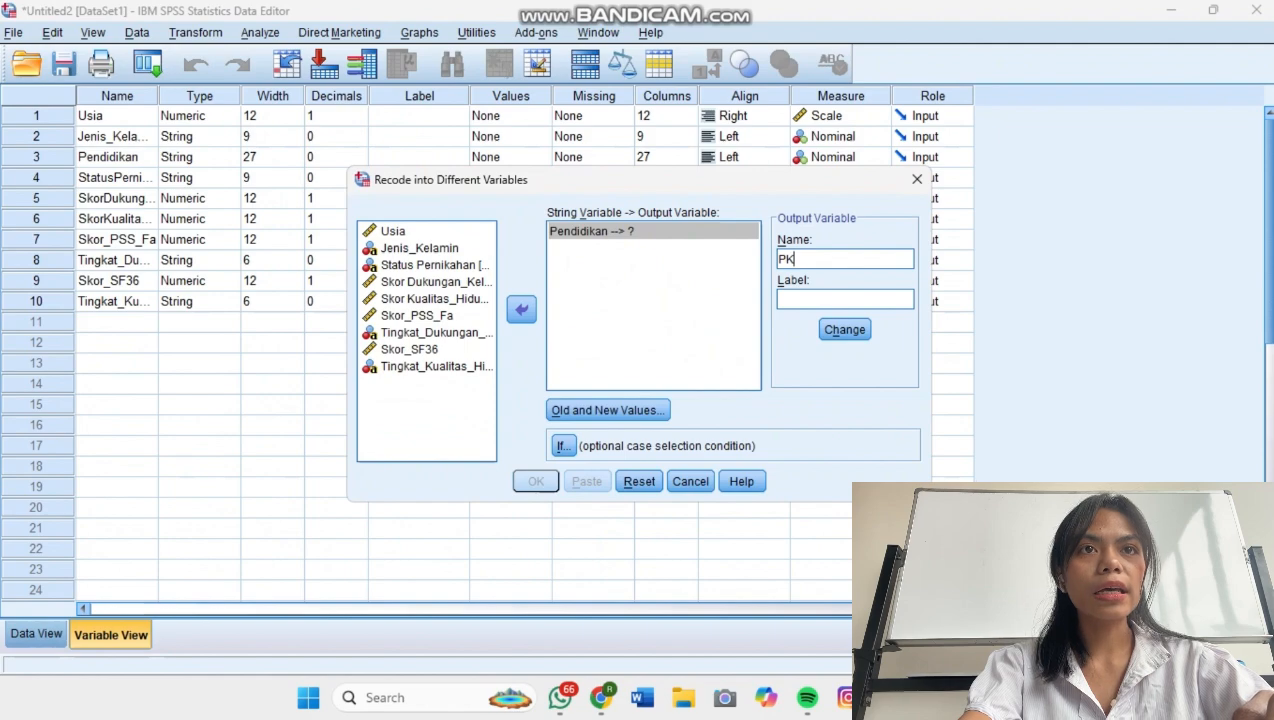
{"action": "left_click", "coordinate": [845, 299]}
{"action": "type", "text": "P"}
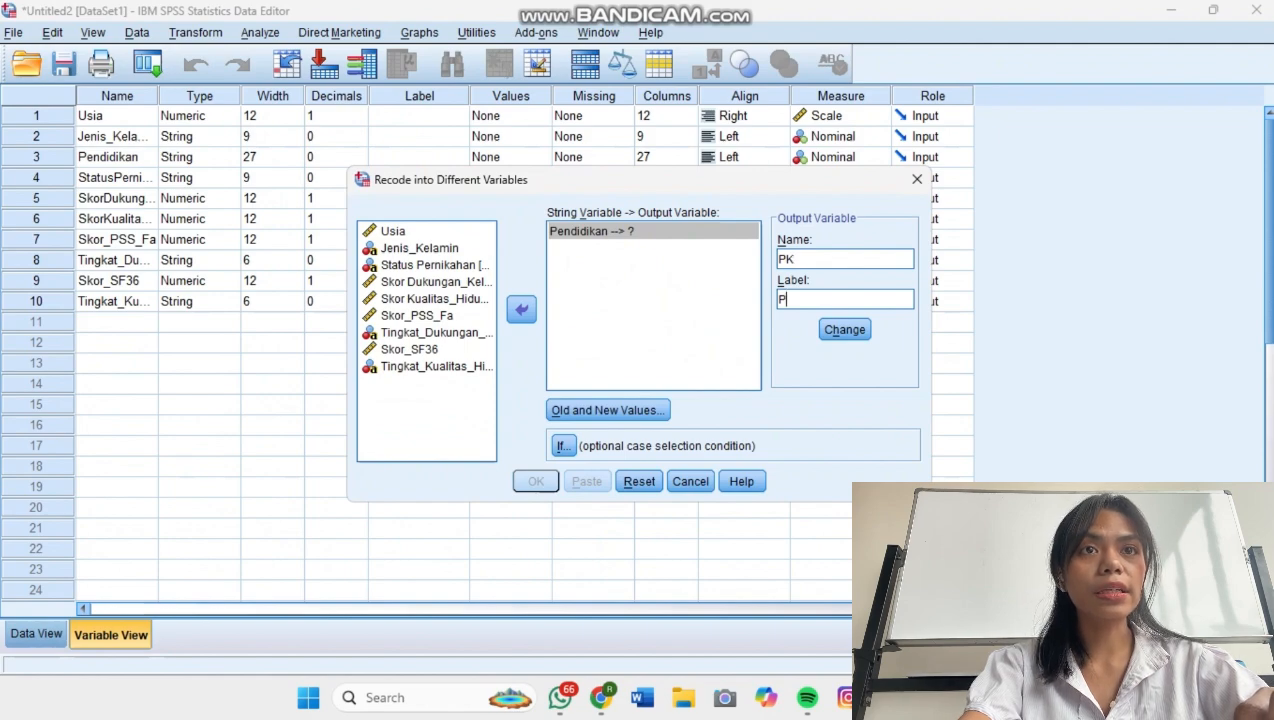
{"action": "type", "text": "edn"}
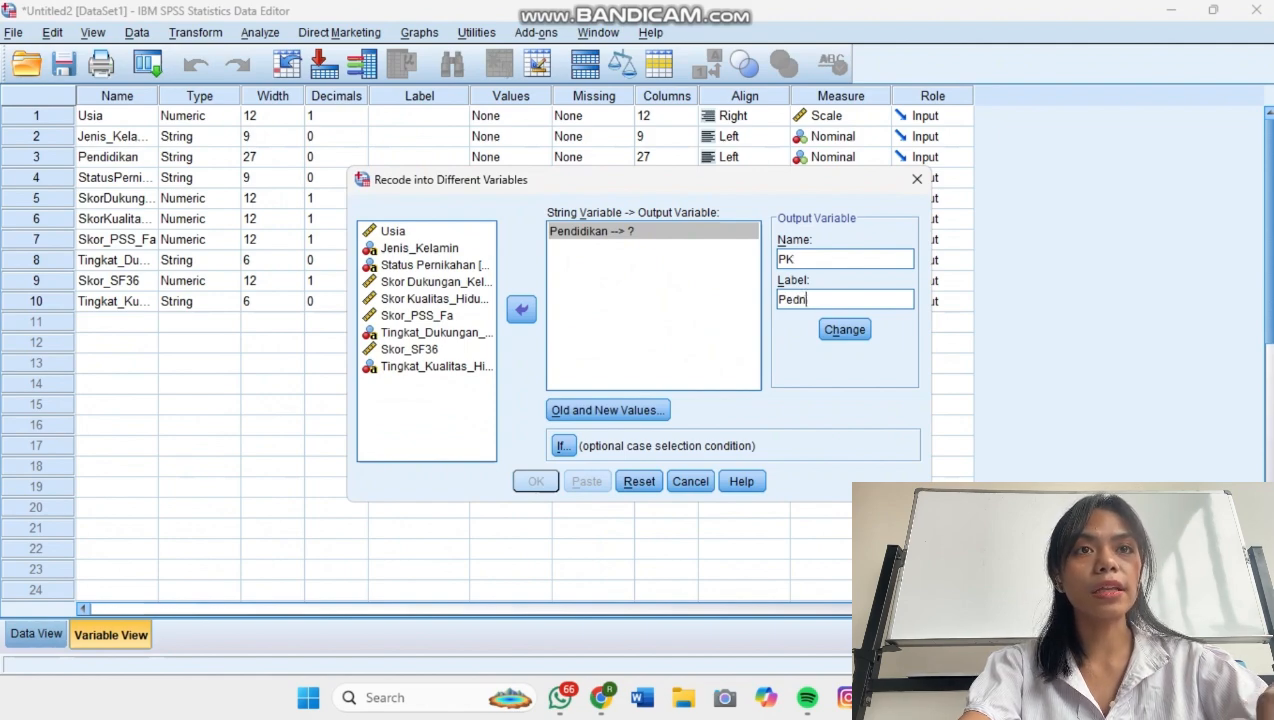
{"action": "key", "text": "BackSpace"}
{"action": "key", "text": "BackSpace"}
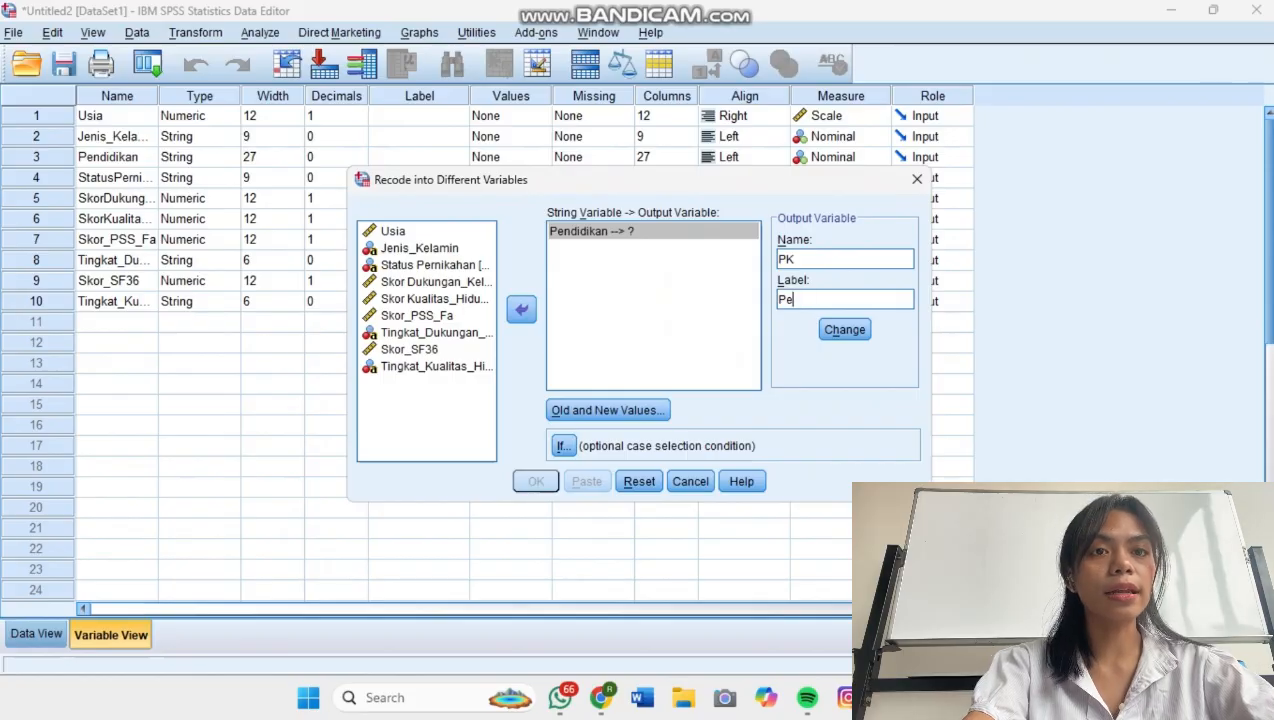
{"action": "type", "text": "ndidik"}
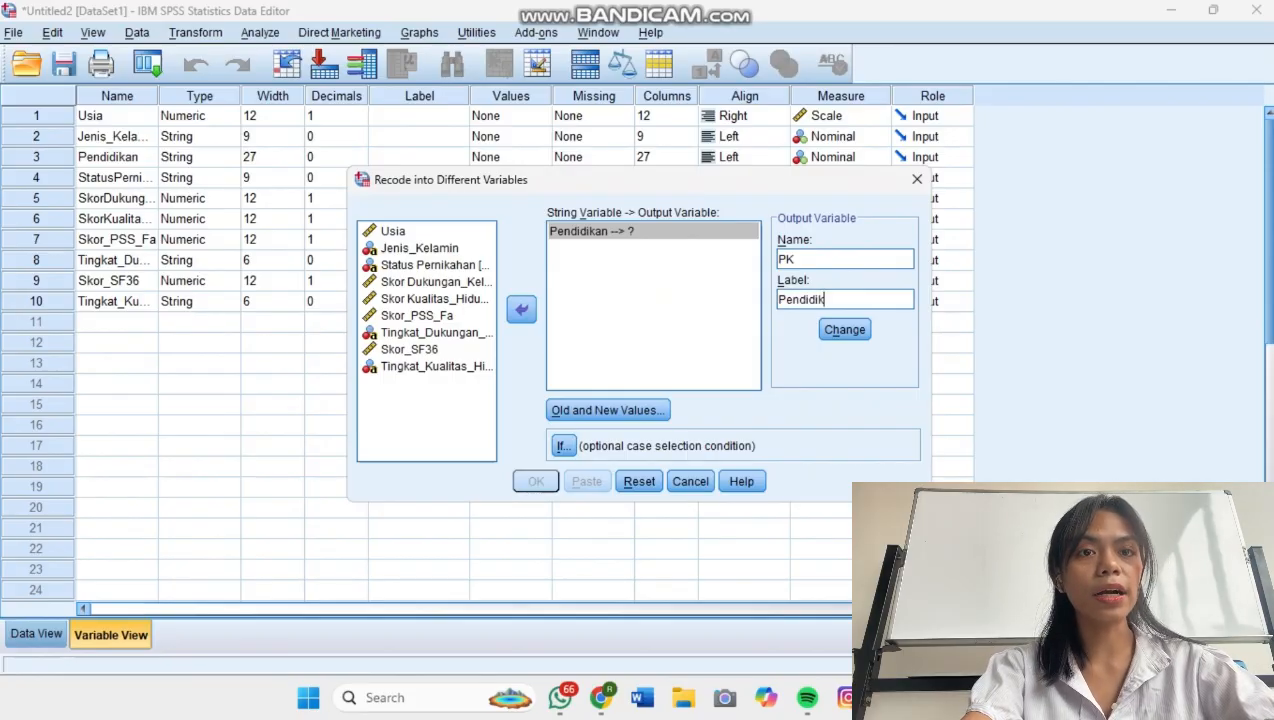
{"action": "type", "text": "an"}
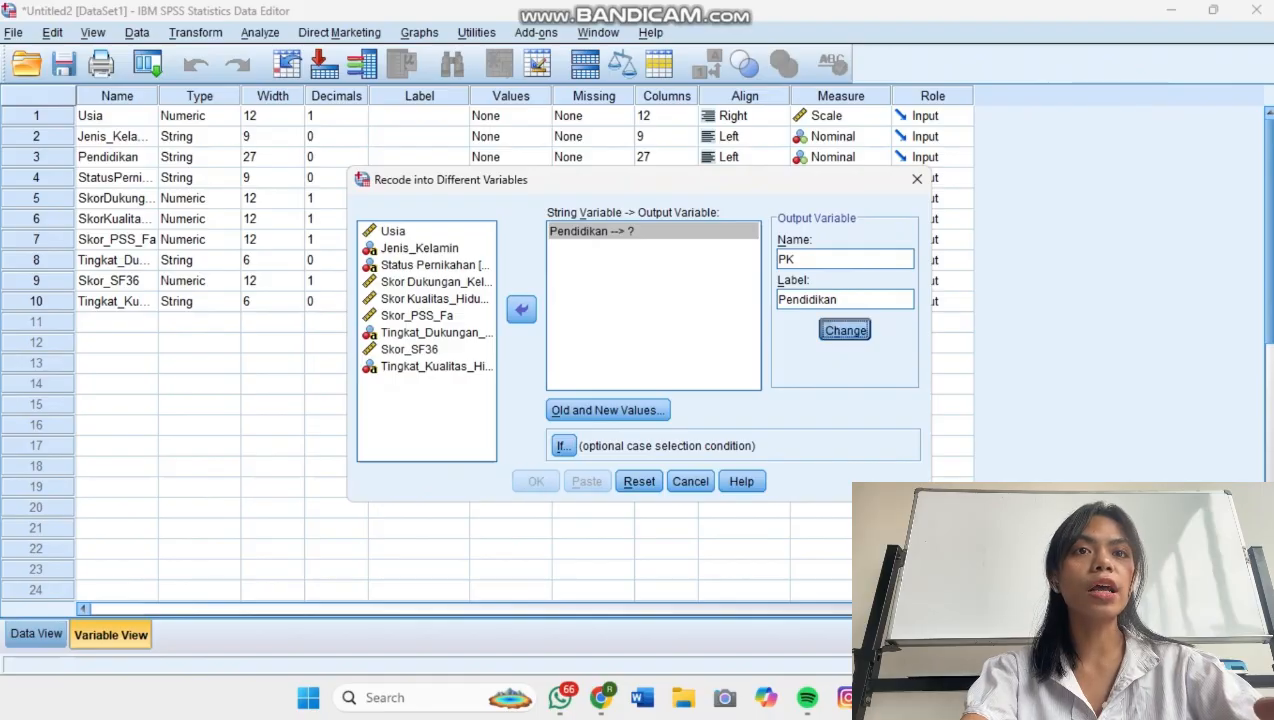
{"action": "left_click", "coordinate": [845, 330]}
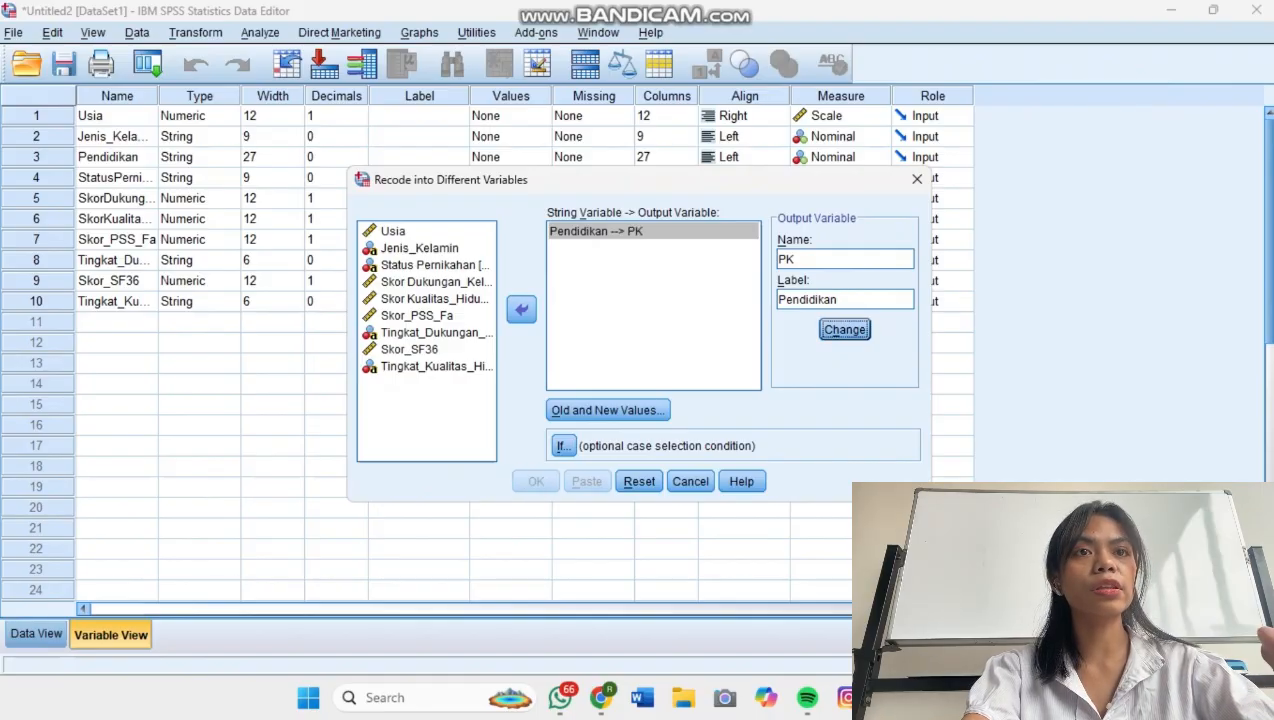
Open the old and new value definitions for the PK recode, and copy "Tidak ada pendidikan formal" from cell C57 in the Excel workbook.
{"action": "left_click", "coordinate": [608, 410]}
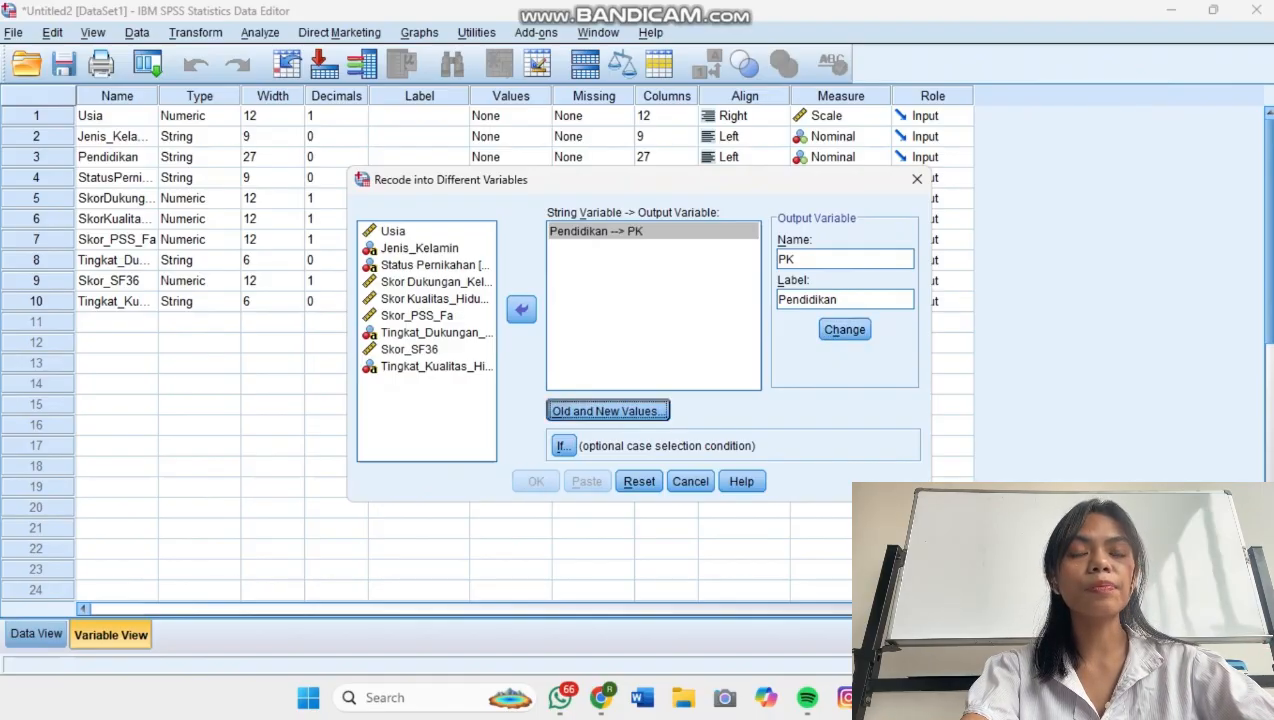
{"action": "left_click", "coordinate": [450, 234]}
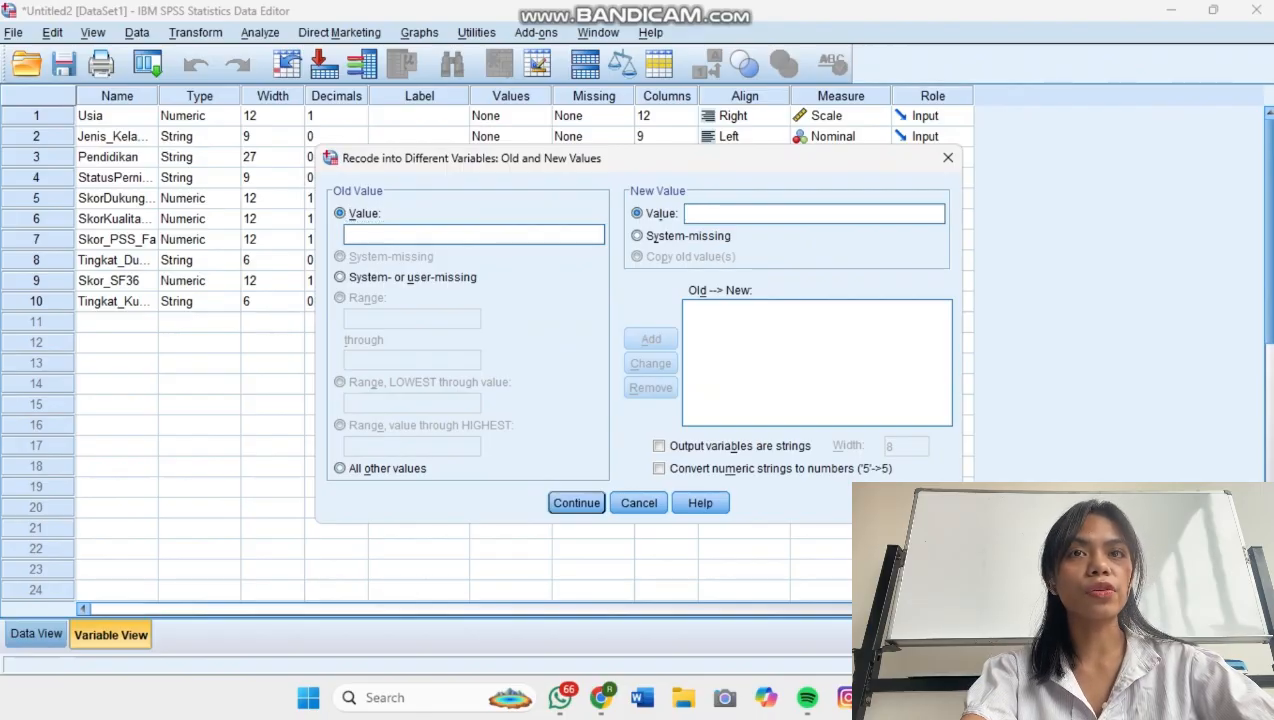
{"action": "left_click", "coordinate": [889, 698]}
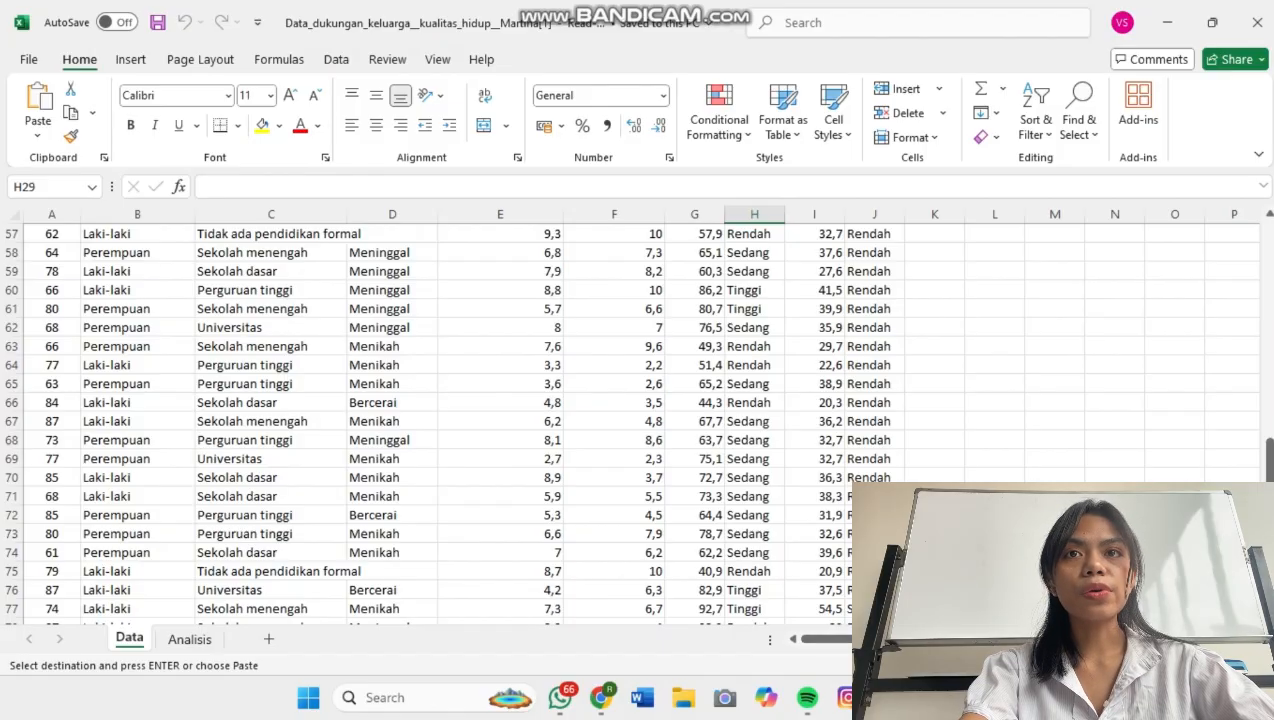
{"action": "left_click", "coordinate": [271, 234]}
{"action": "right_click", "coordinate": [271, 234]}
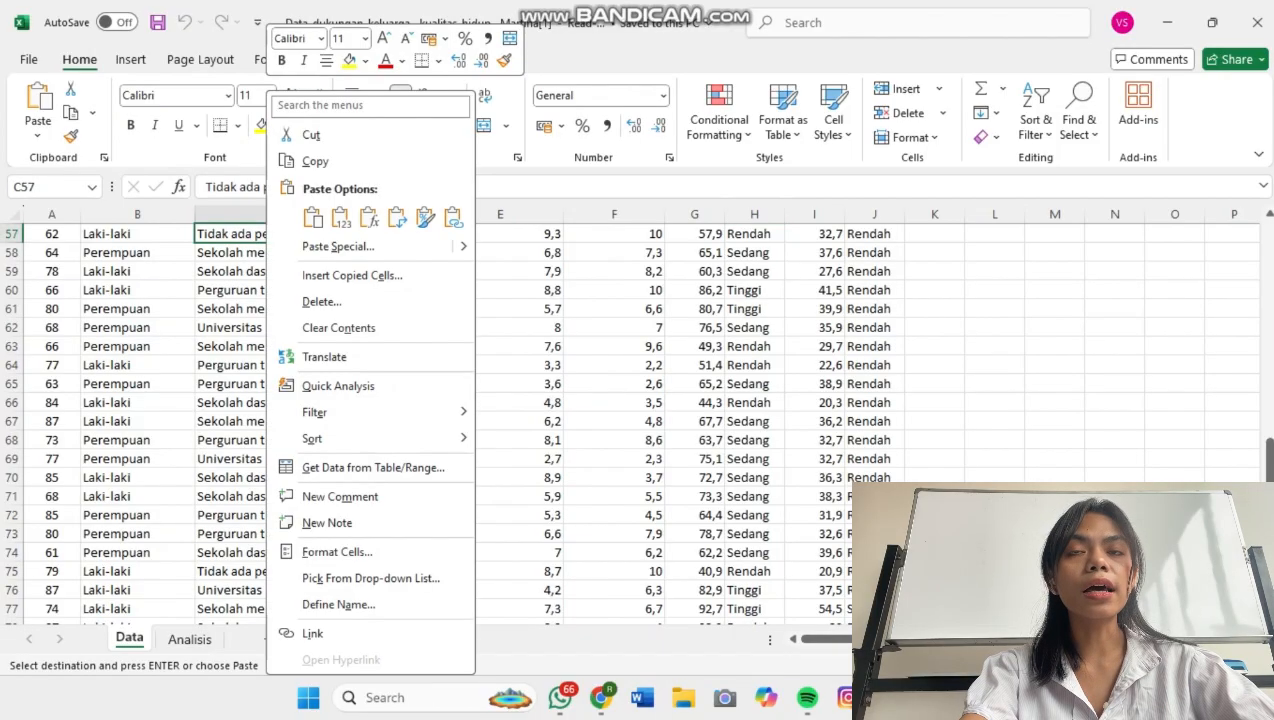
{"action": "left_click", "coordinate": [310, 160]}
Switch back to the SPSS Data Editor and add a recode rule from the copied "Tidak ada pendidikan formal" to 1.
{"action": "mouse_move", "coordinate": [930, 698]}
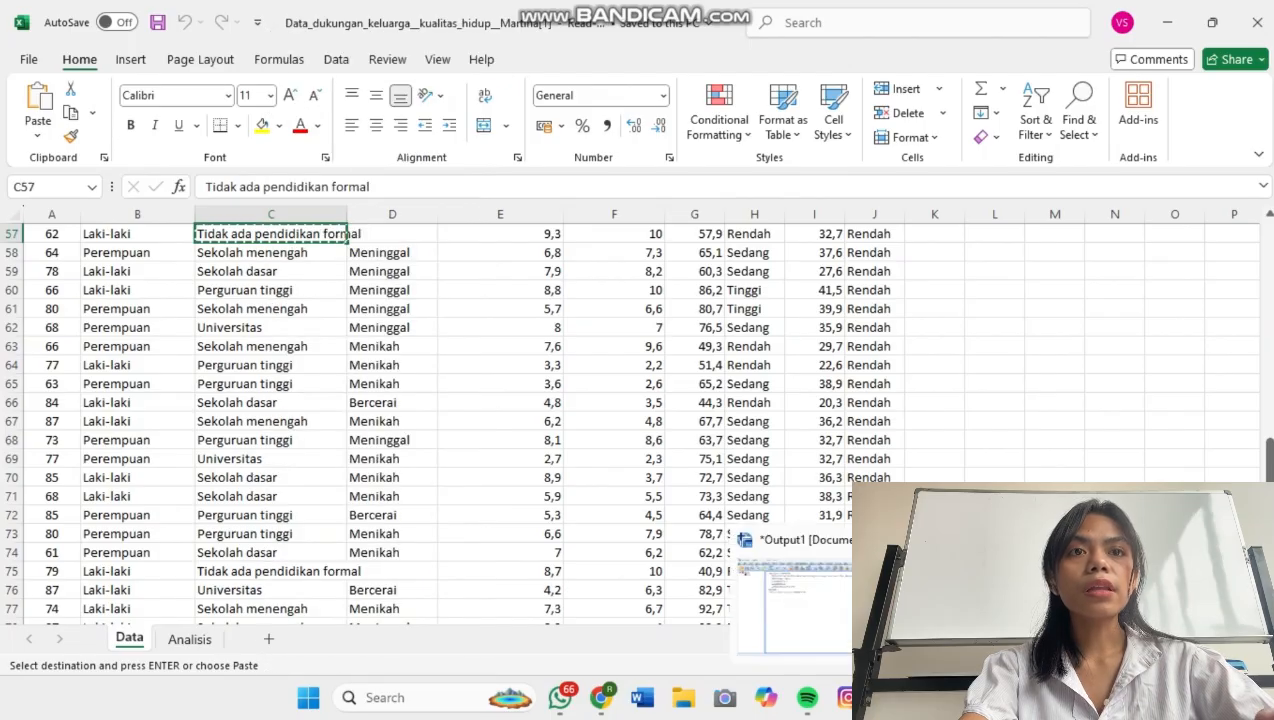
{"action": "left_click", "coordinate": [1015, 605]}
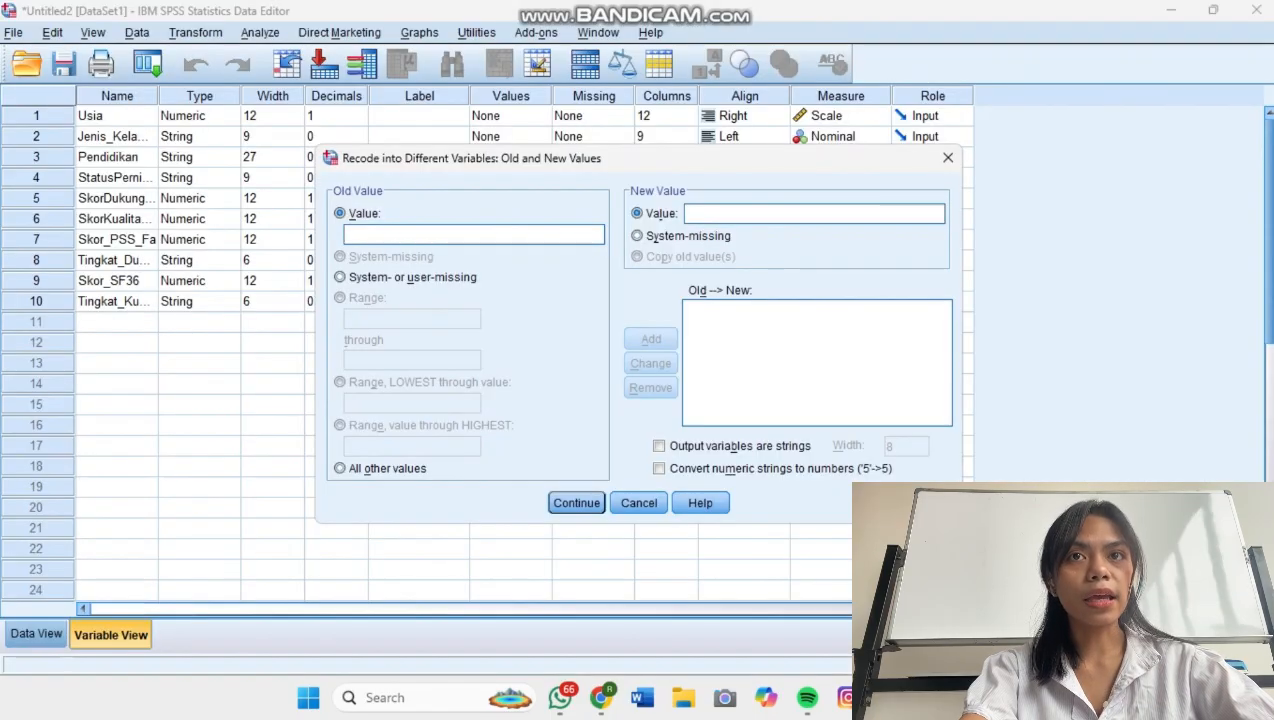
{"action": "type", "text": "Tidak ada pendidikan formal"}
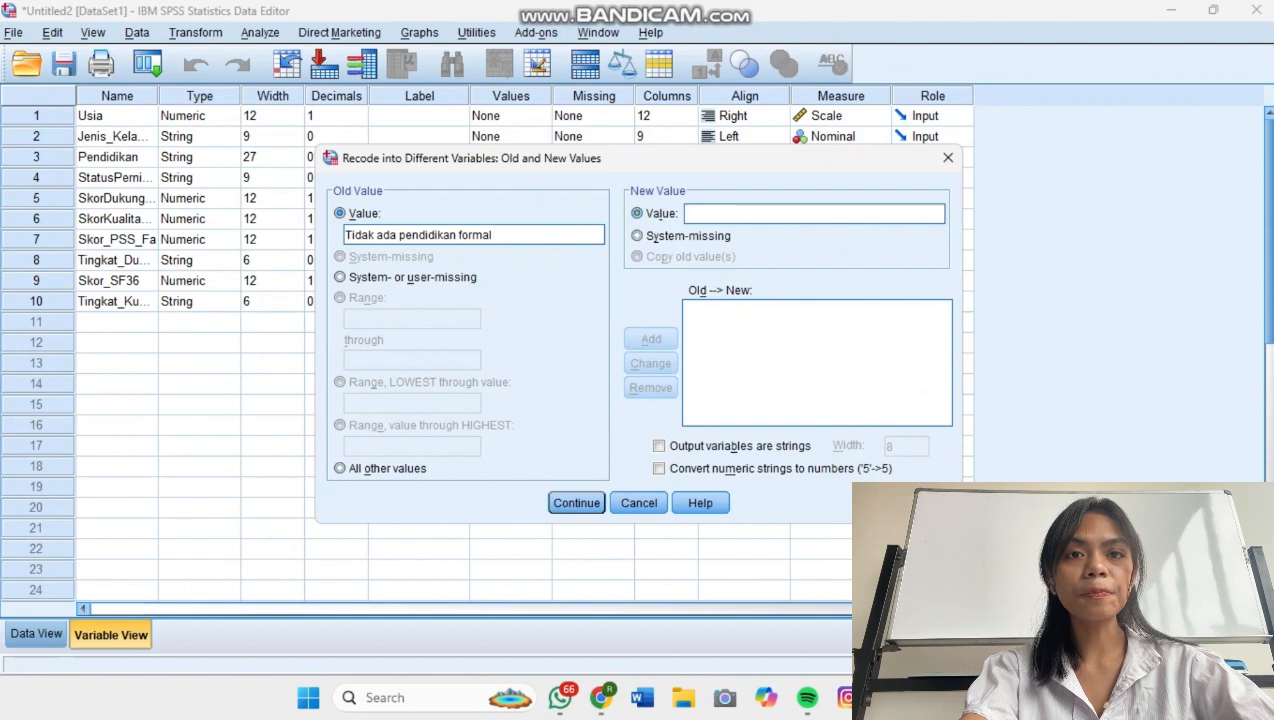
{"action": "left_click", "coordinate": [814, 213]}
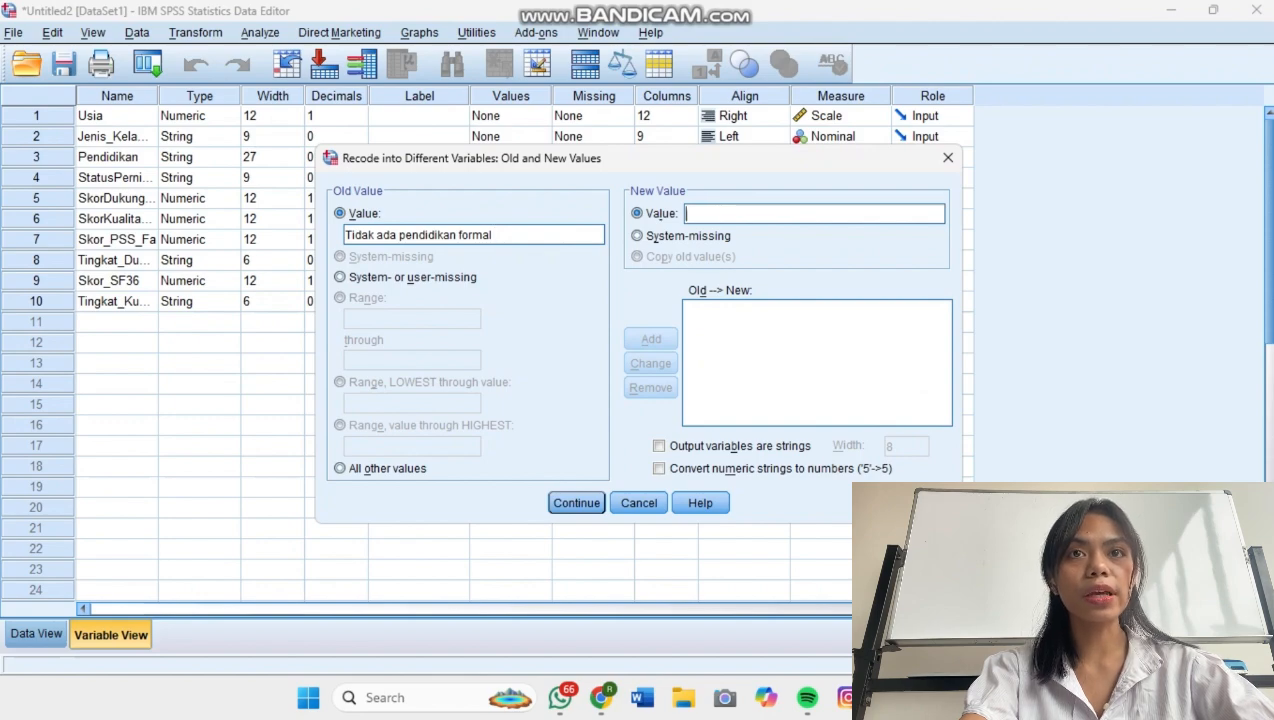
{"action": "type", "text": "1"}
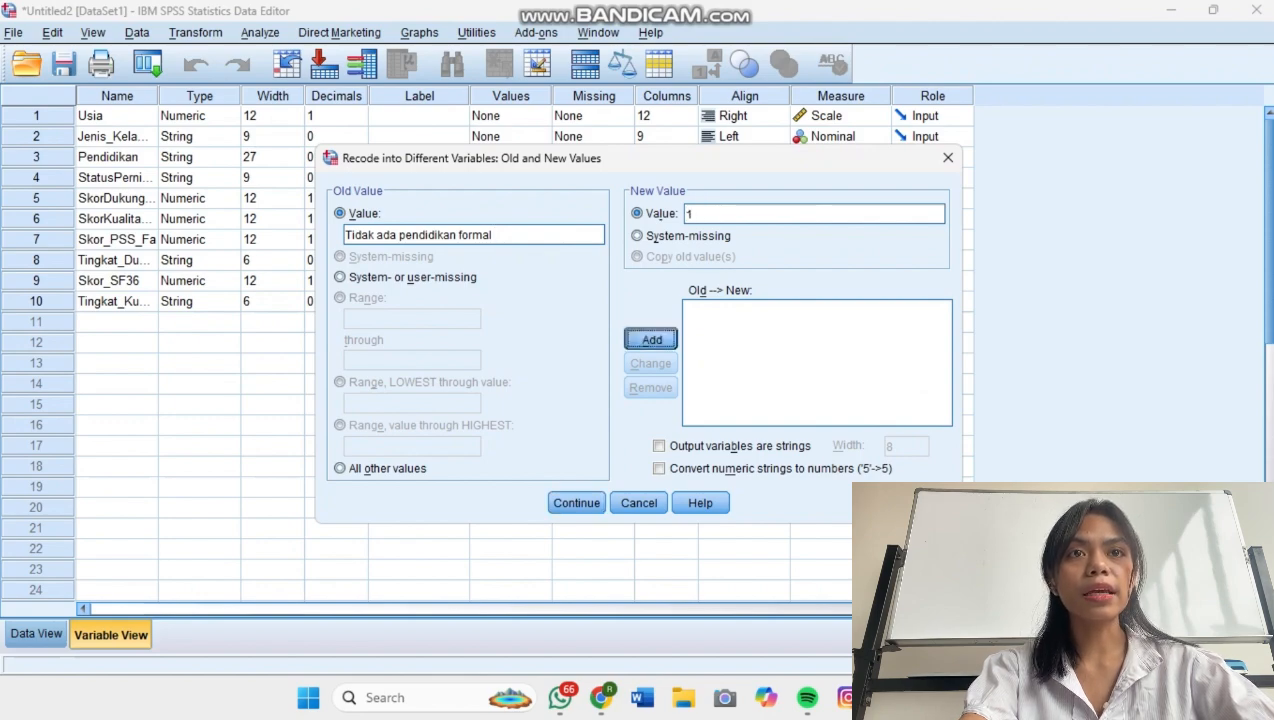
{"action": "left_click", "coordinate": [650, 339]}
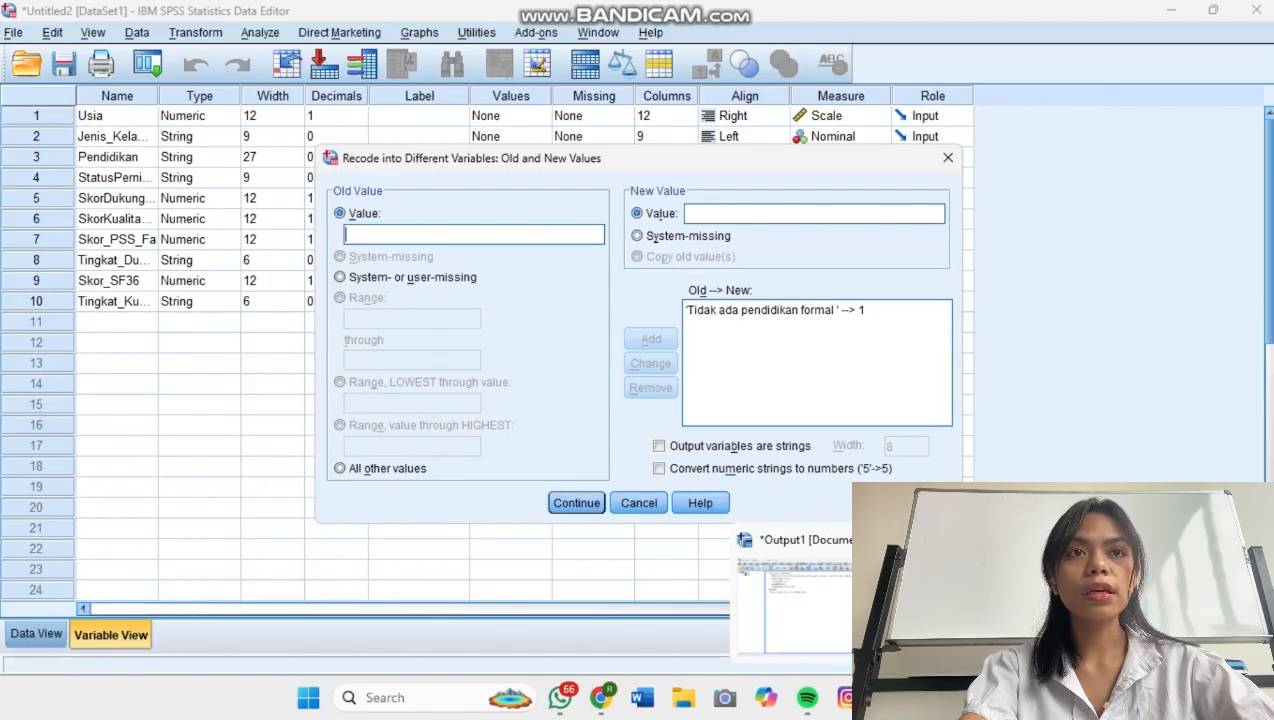
Switch to the Excel workbook and copy the education category "Sekolah dasar" from cell C59.
{"action": "left_click", "coordinate": [889, 698]}
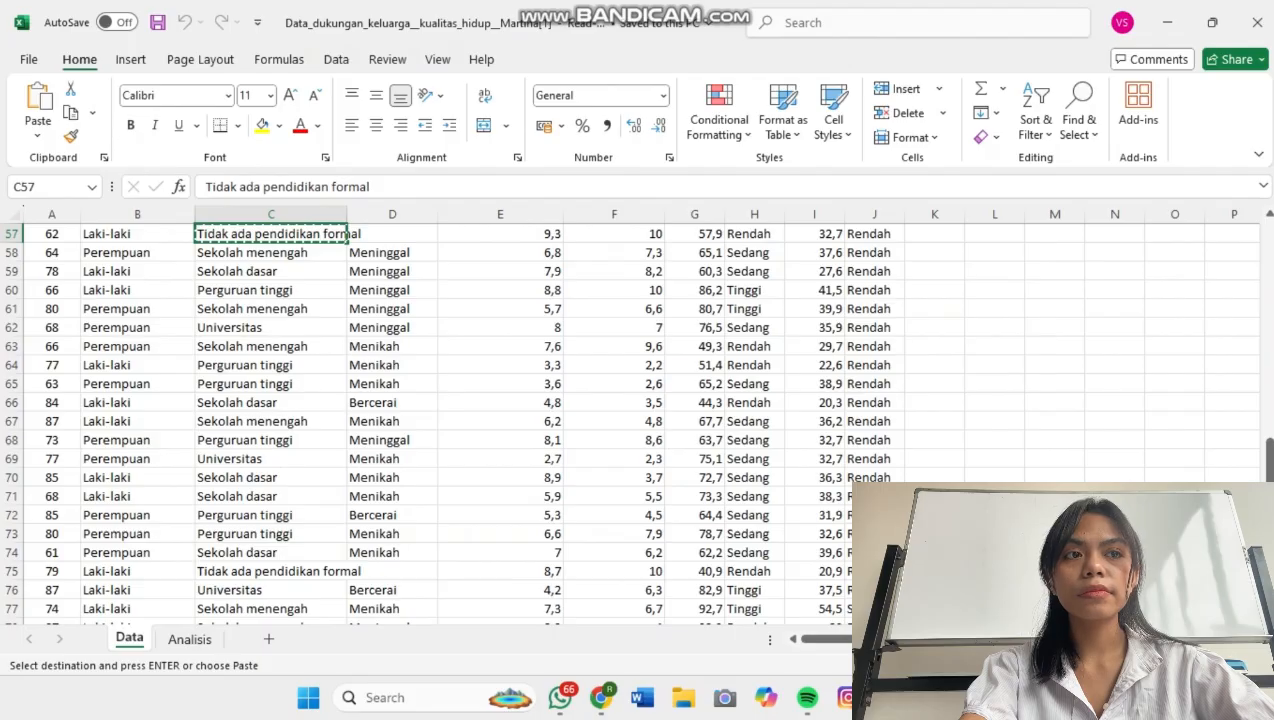
{"action": "left_click", "coordinate": [271, 272]}
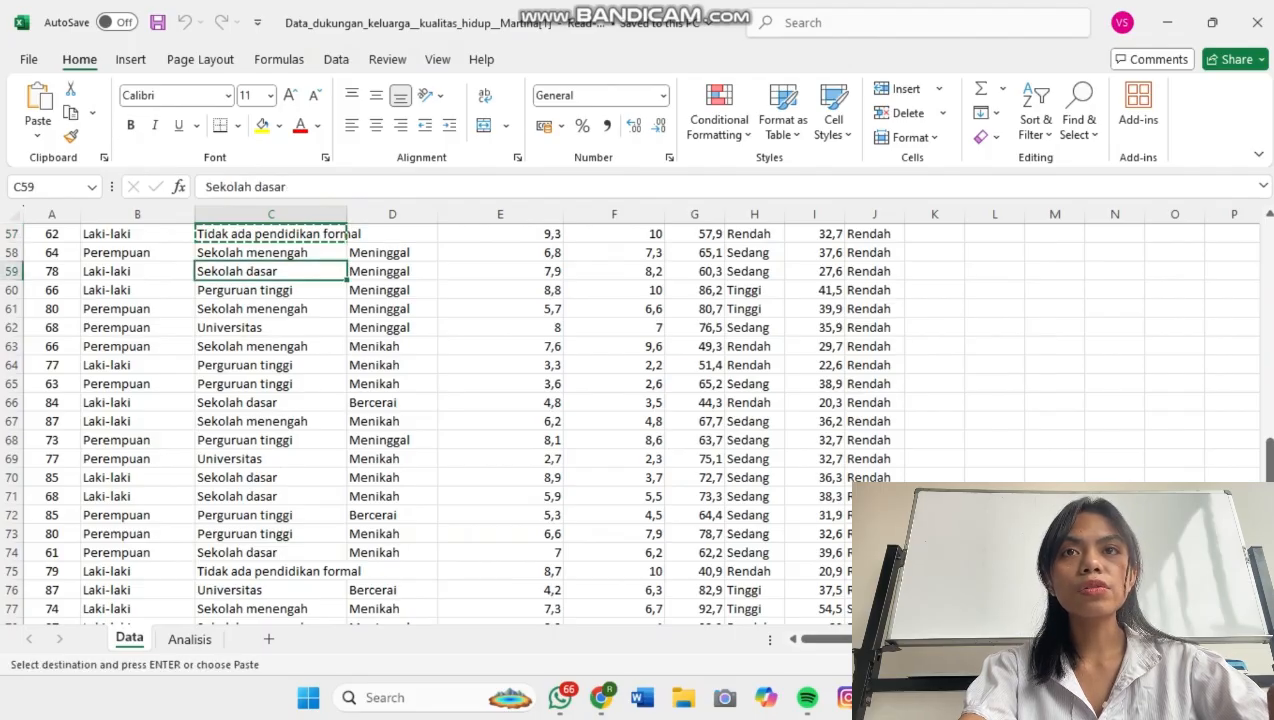
{"action": "right_click", "coordinate": [296, 272]}
{"action": "left_click", "coordinate": [340, 160]}
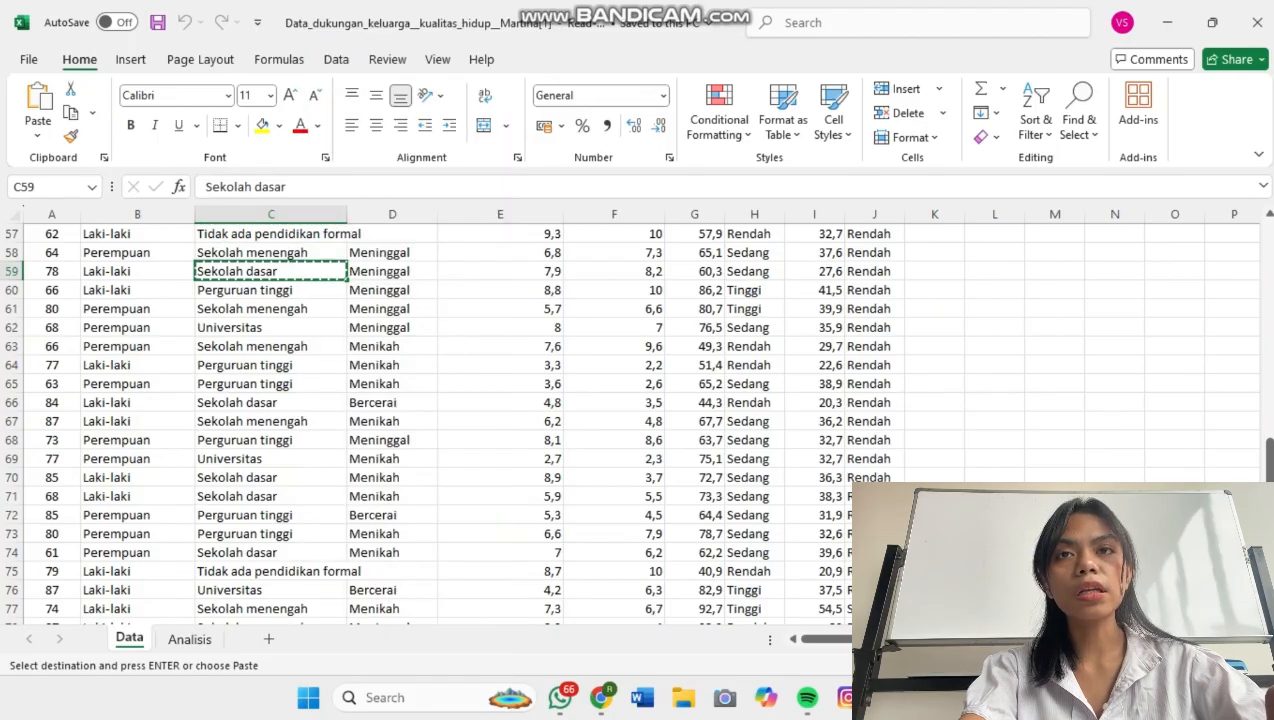
Switch back to the SPSS Data Editor and add a recode rule from the copied "Sekolah dasar" to 2.
{"action": "mouse_move", "coordinate": [931, 698]}
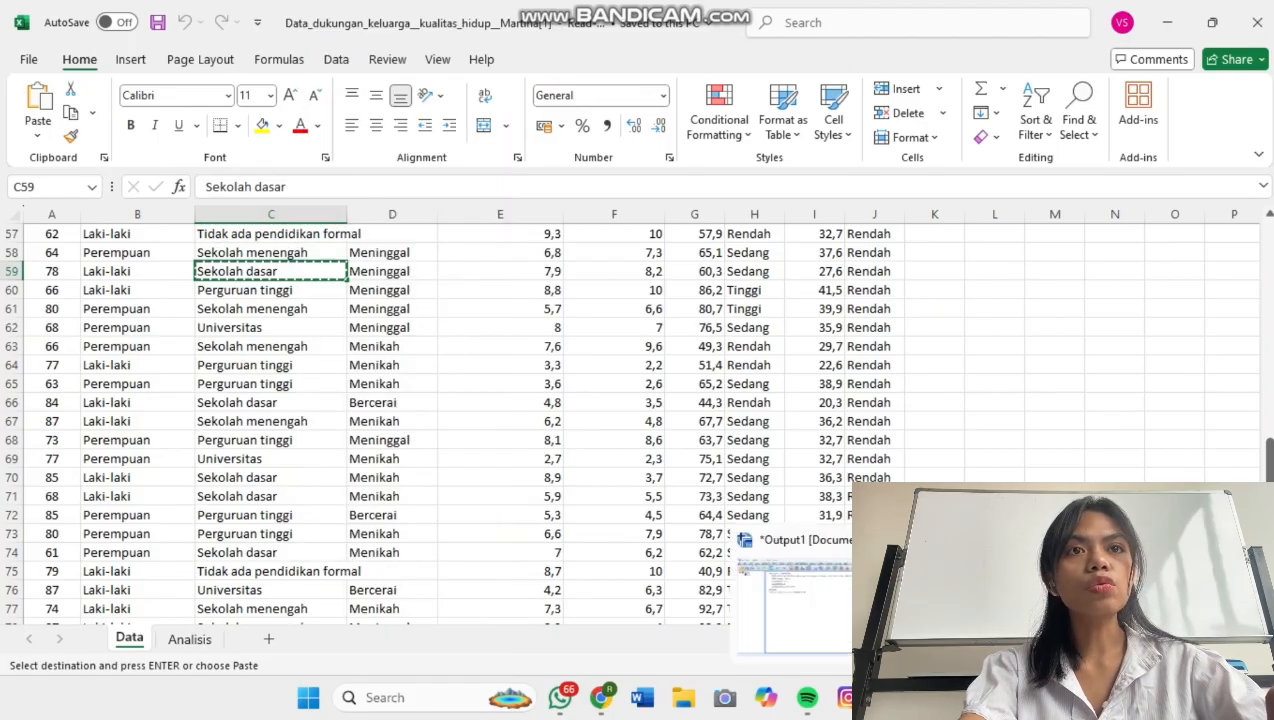
{"action": "left_click", "coordinate": [1025, 607]}
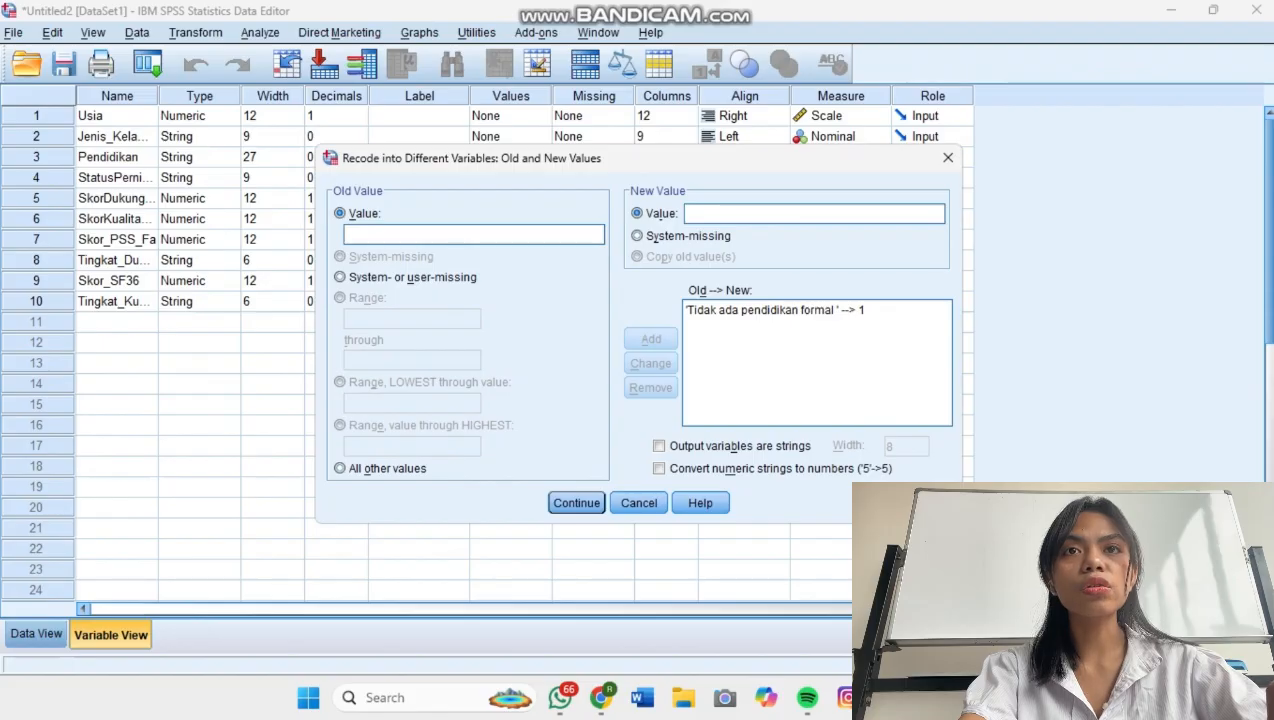
{"action": "type", "text": "Sekolah dasar"}
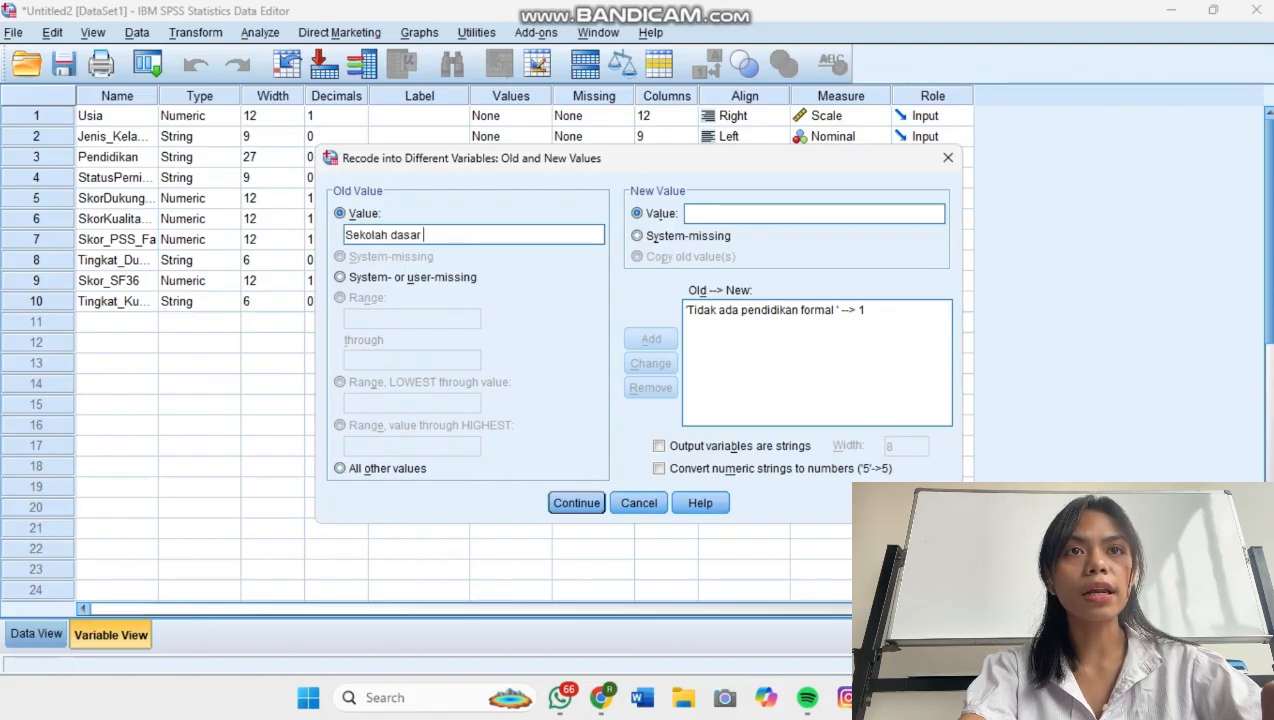
{"action": "left_click", "coordinate": [814, 213]}
{"action": "type", "text": "2"}
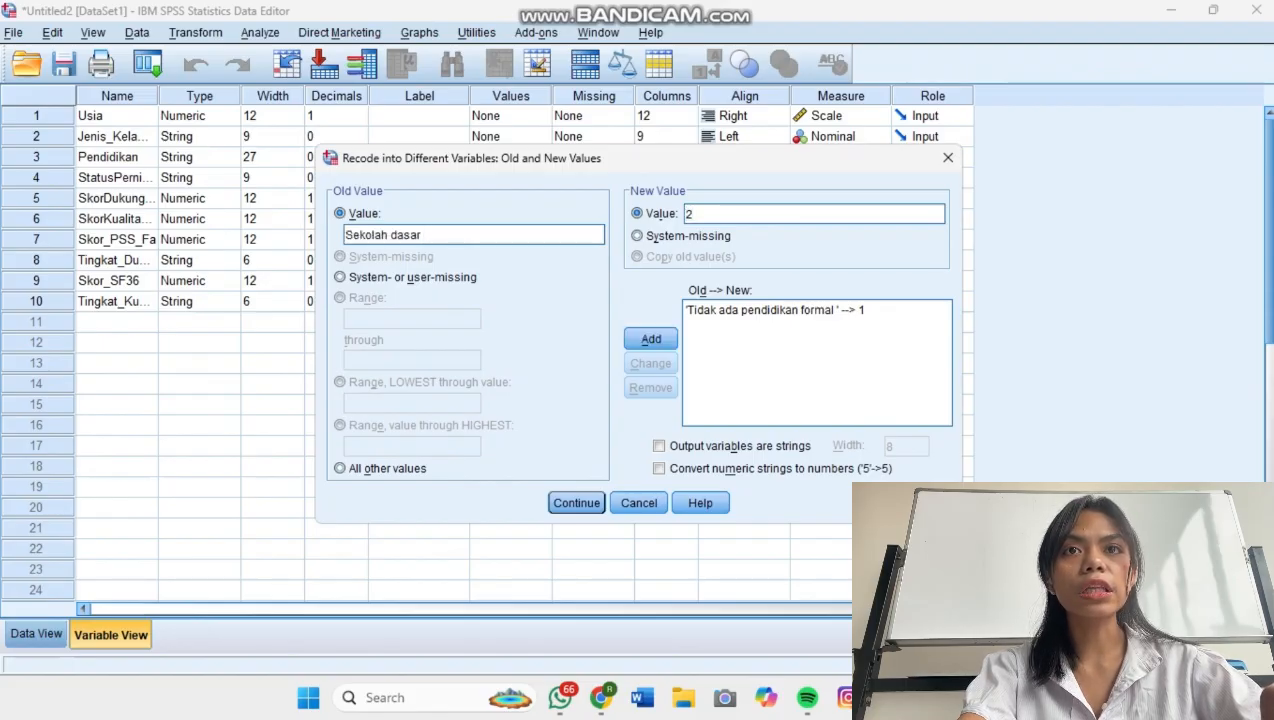
{"action": "left_click", "coordinate": [651, 339]}
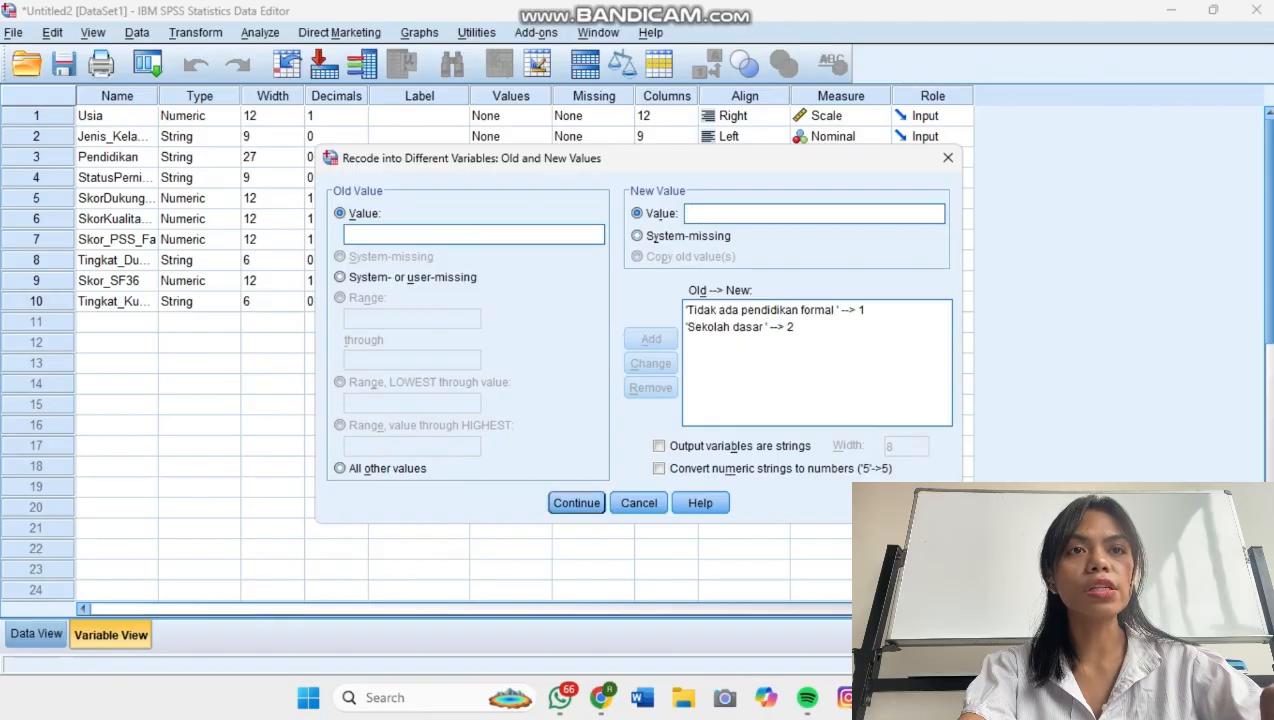
Switch to the Excel workbook and copy the education category "Sekolah menengah" from cell C58.
{"action": "left_click", "coordinate": [889, 697]}
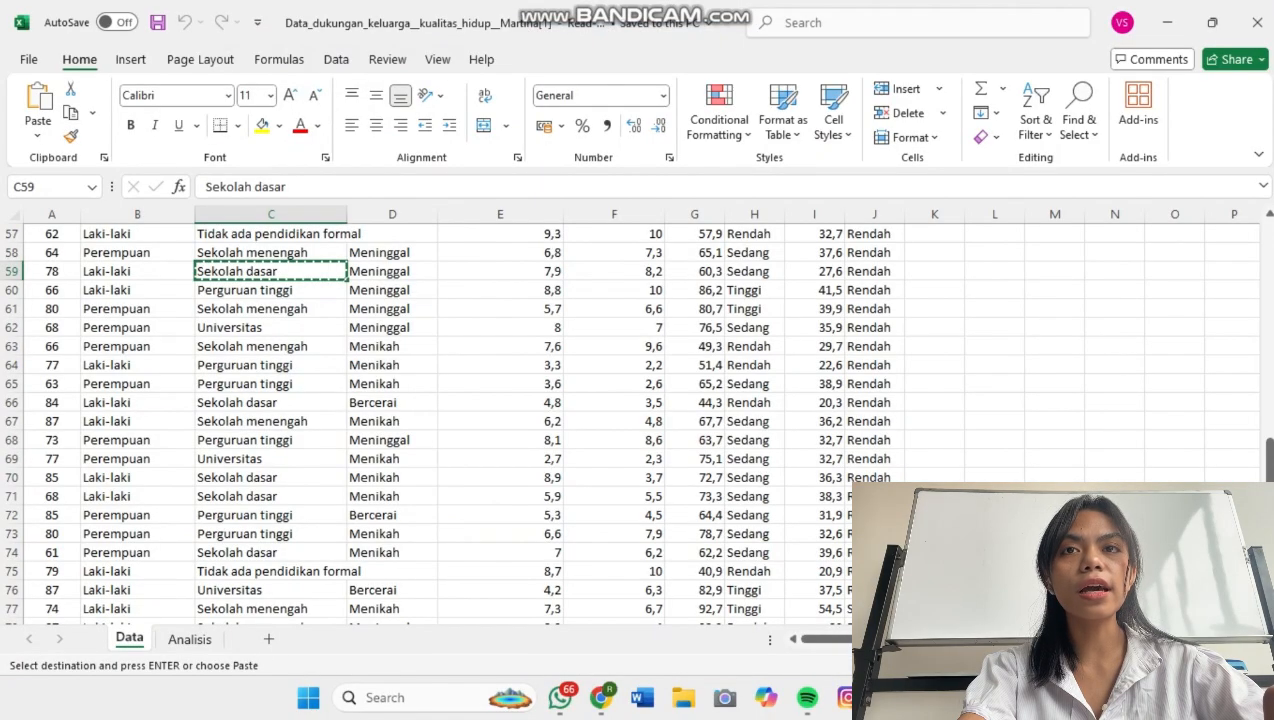
{"action": "left_click", "coordinate": [271, 253]}
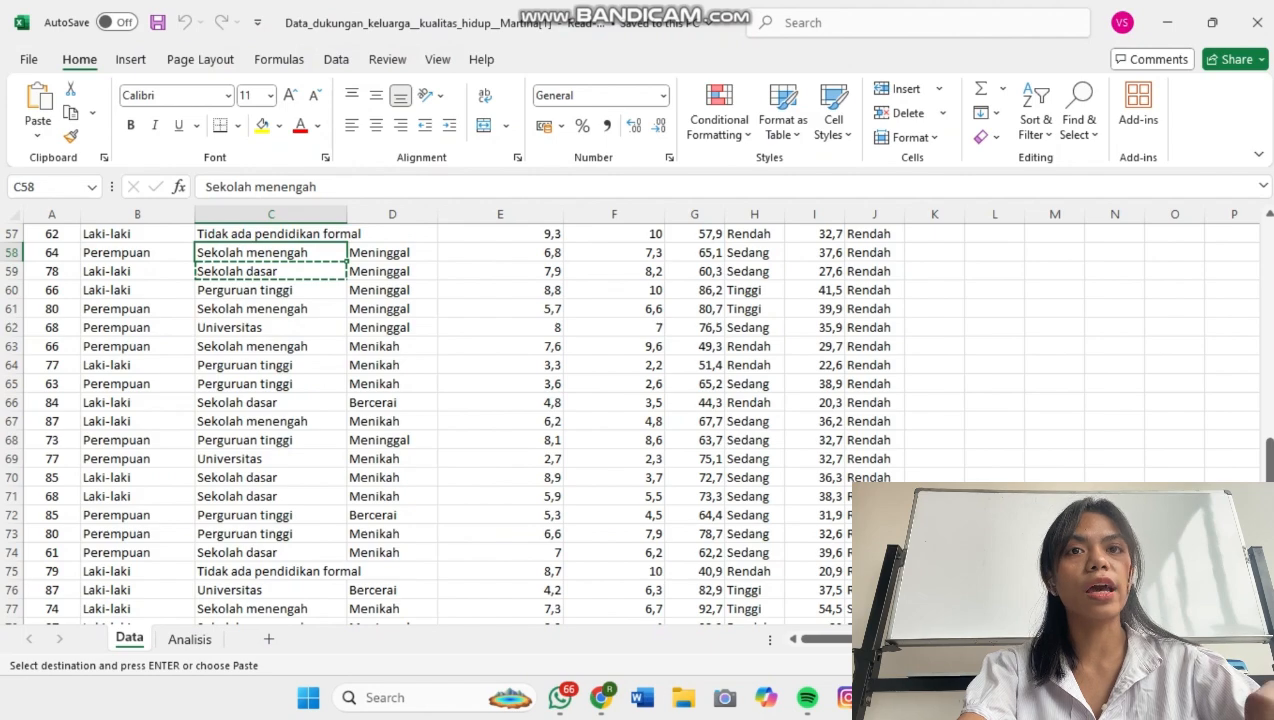
{"action": "right_click", "coordinate": [322, 253]}
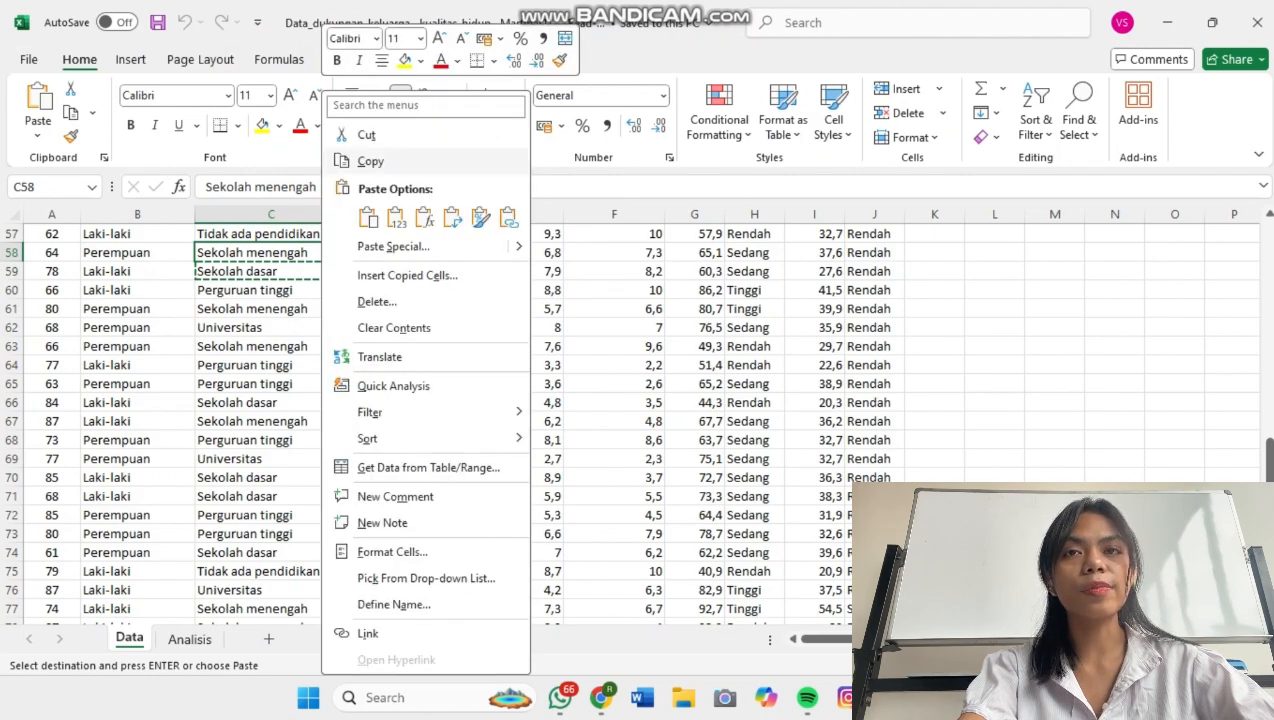
{"action": "left_click", "coordinate": [370, 161]}
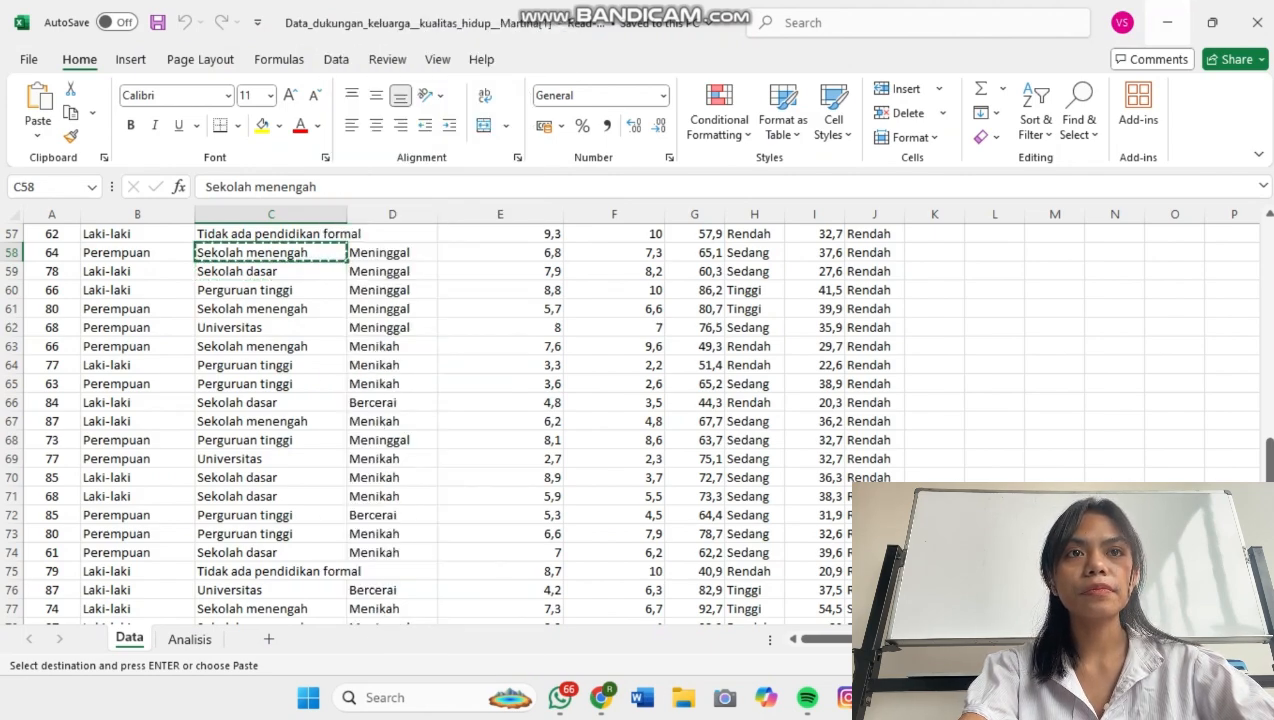
Return to the SPSS recode dialog and add a rule from the copied "Sekolah menengah" to 3.
{"action": "left_click", "coordinate": [1167, 22]}
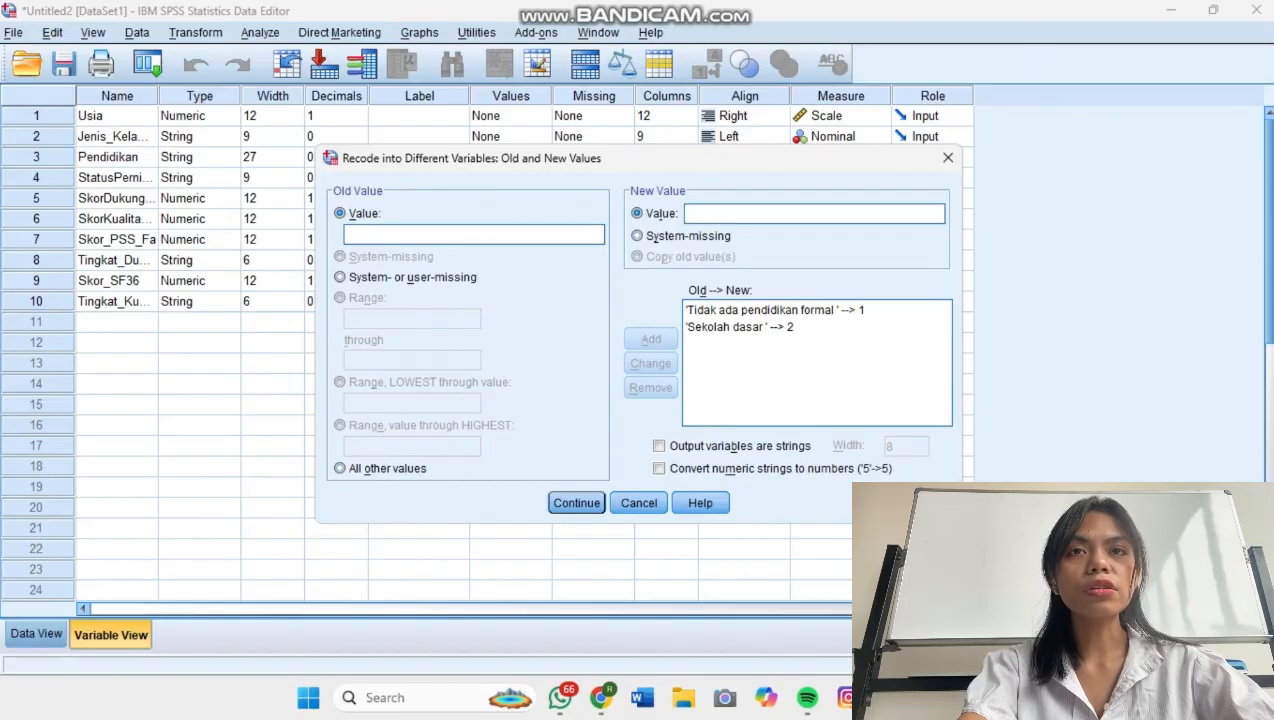
{"action": "key", "text": "ctrl+v"}
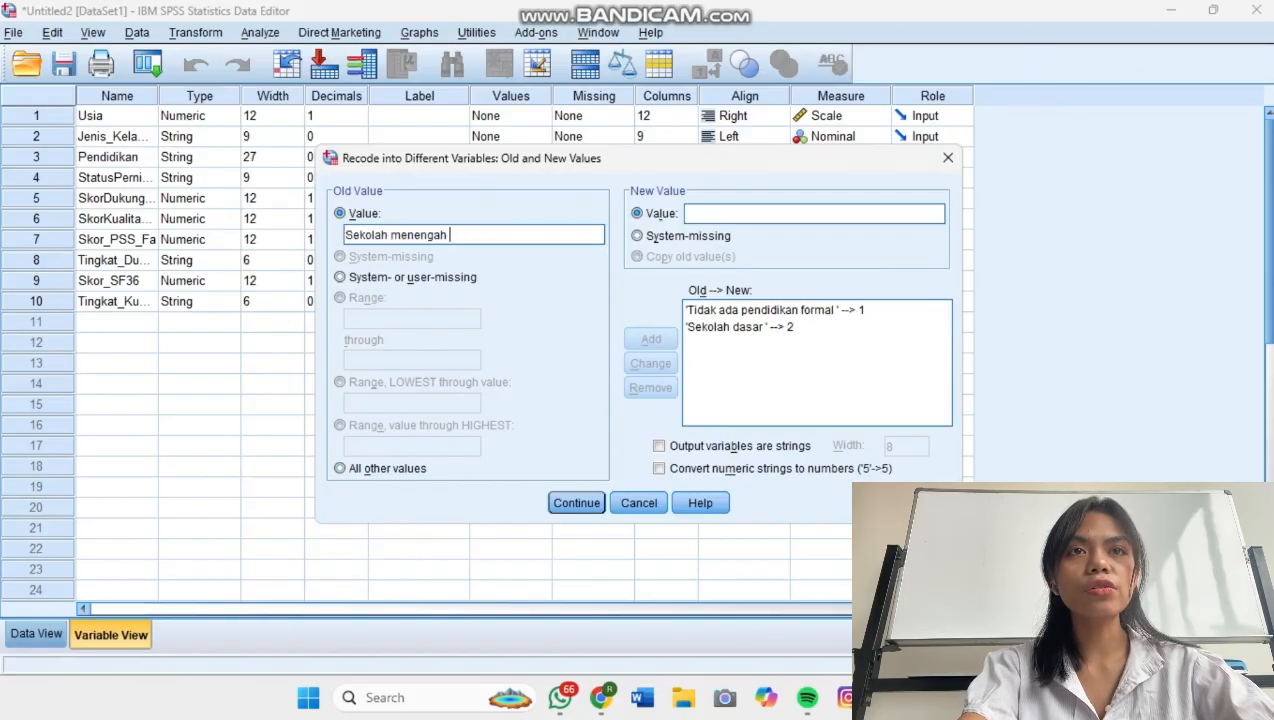
{"action": "left_click", "coordinate": [750, 213]}
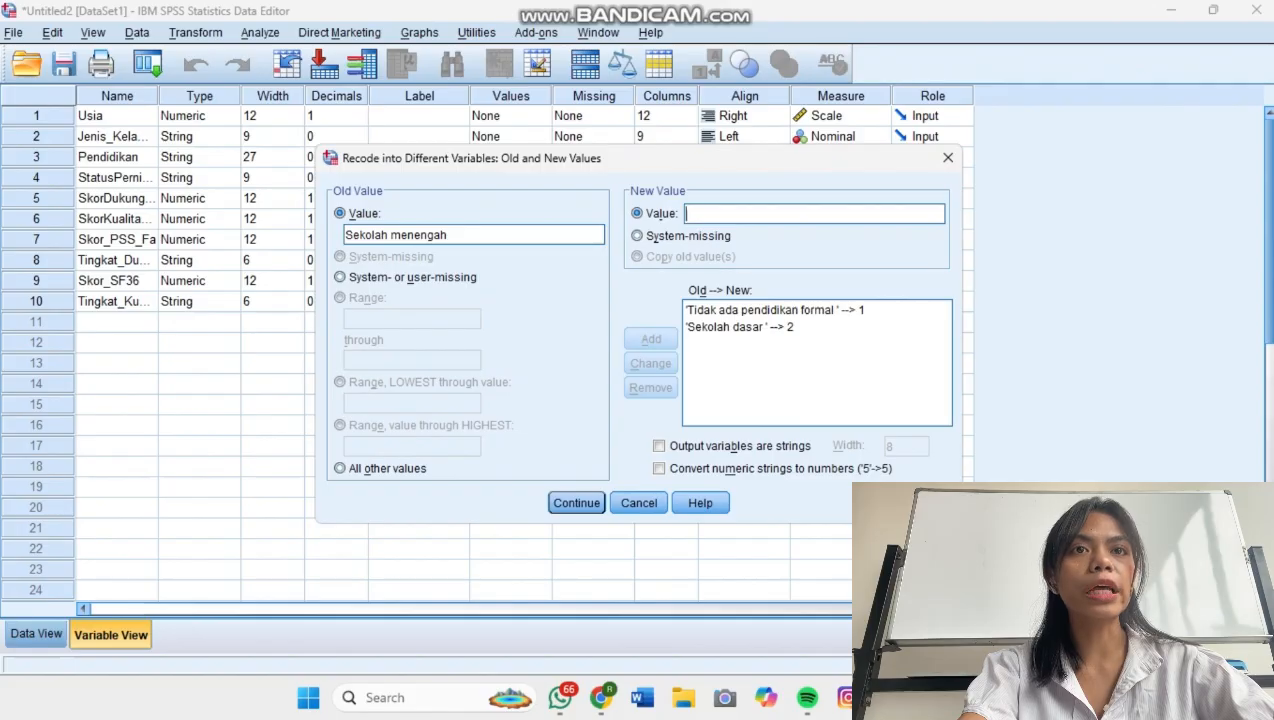
{"action": "type", "text": "3"}
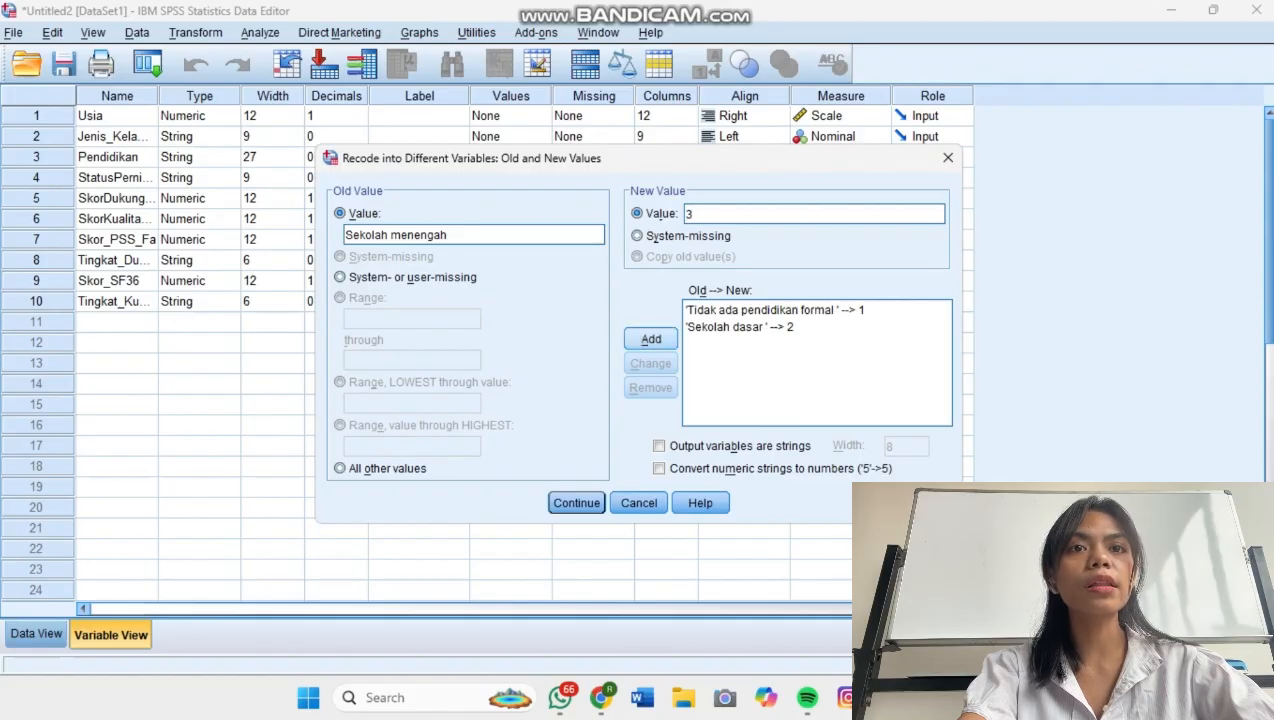
{"action": "left_click", "coordinate": [651, 339]}
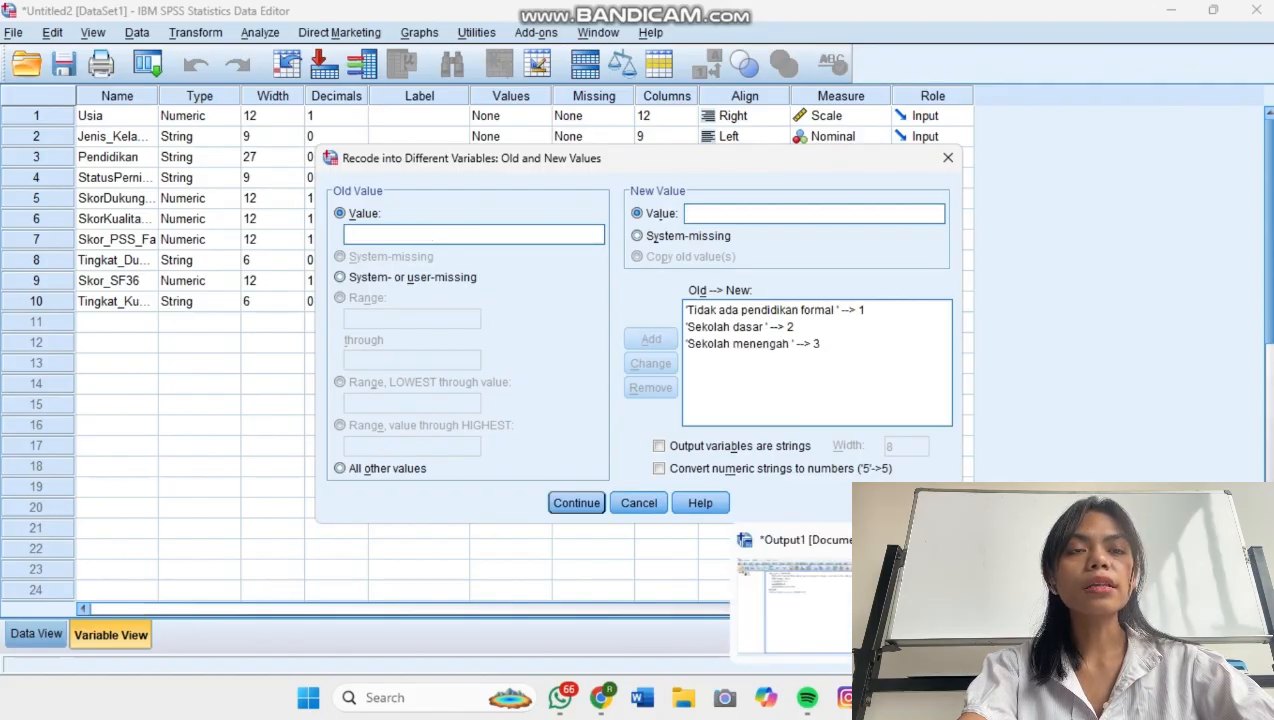
Switch to the Excel workbook and copy the education category "Perguruan tinggi" from cell C60.
{"action": "left_click", "coordinate": [889, 698]}
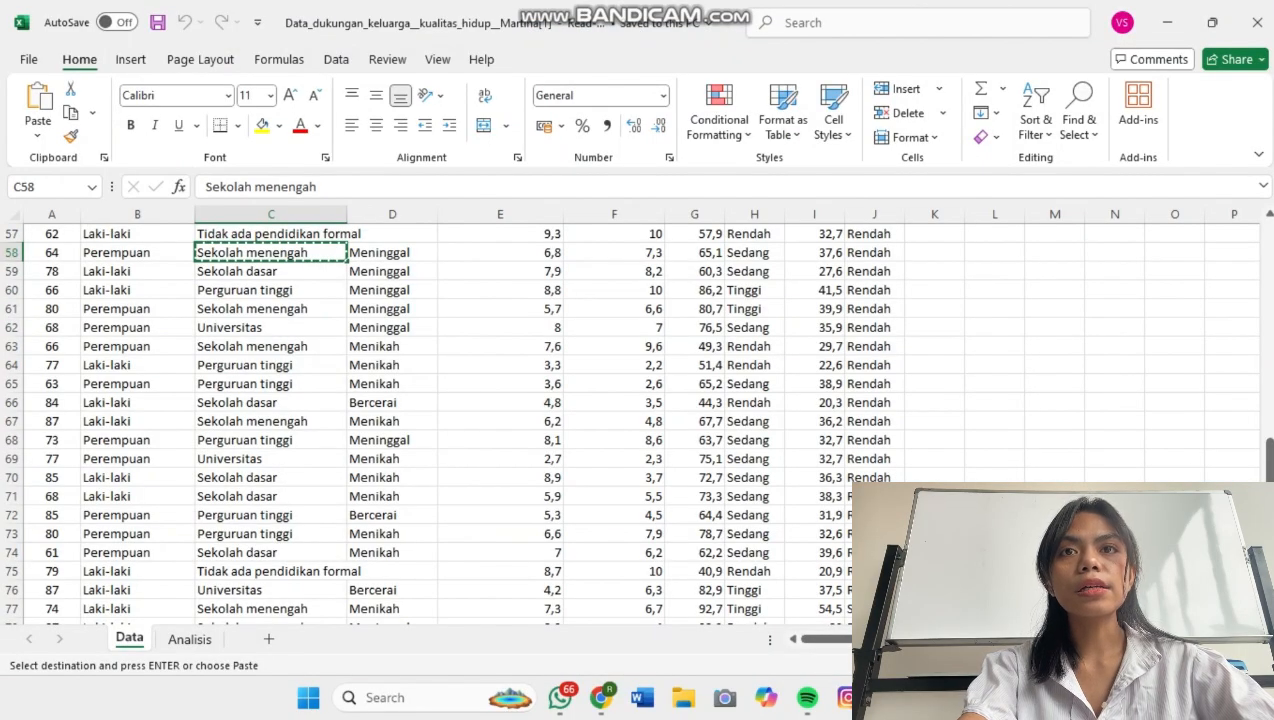
{"action": "left_click", "coordinate": [290, 290]}
{"action": "right_click", "coordinate": [294, 290]}
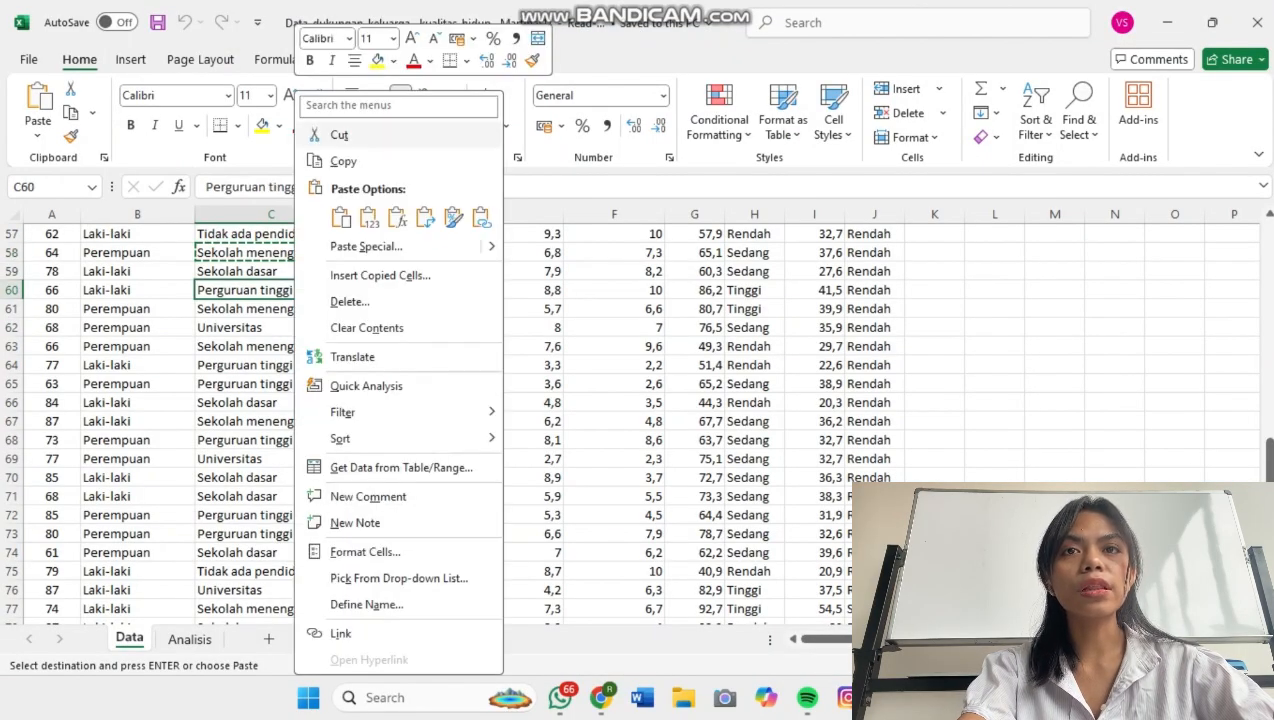
{"action": "left_click", "coordinate": [343, 161]}
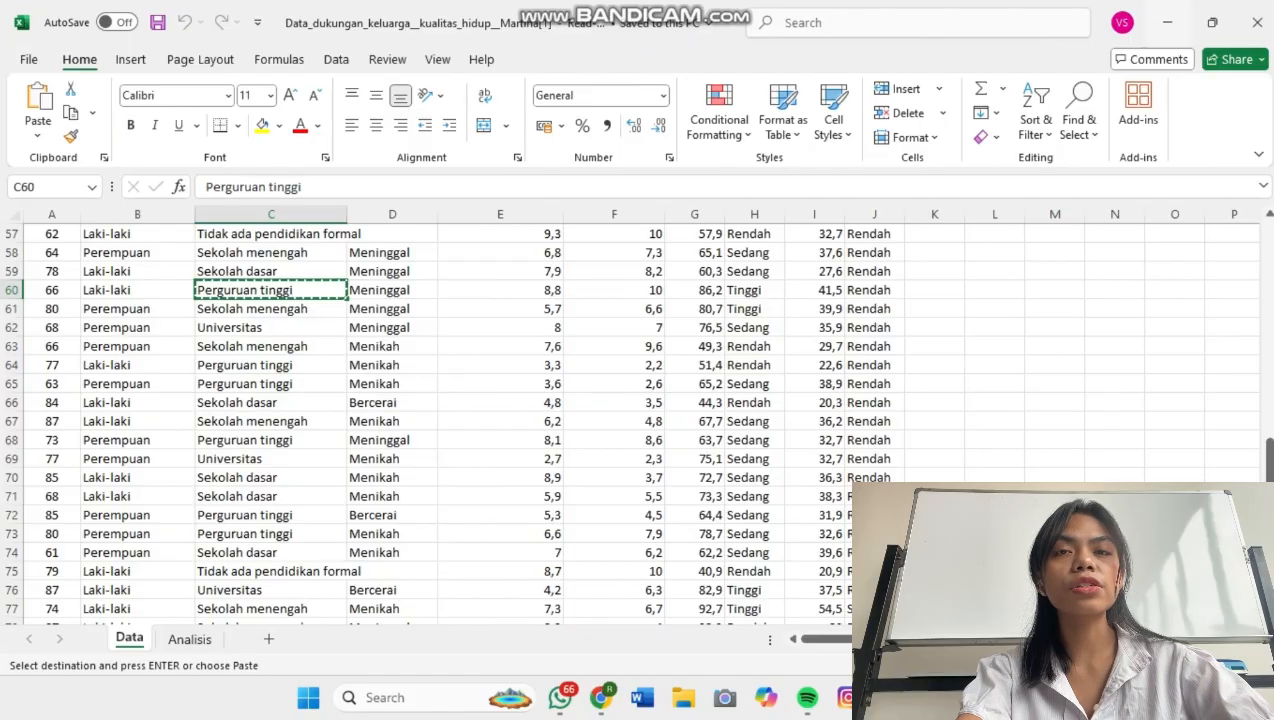
Return to the SPSS recode dialog and add a rule from the copied "Perguruan tinggi" to 4.
{"action": "left_click", "coordinate": [1167, 22]}
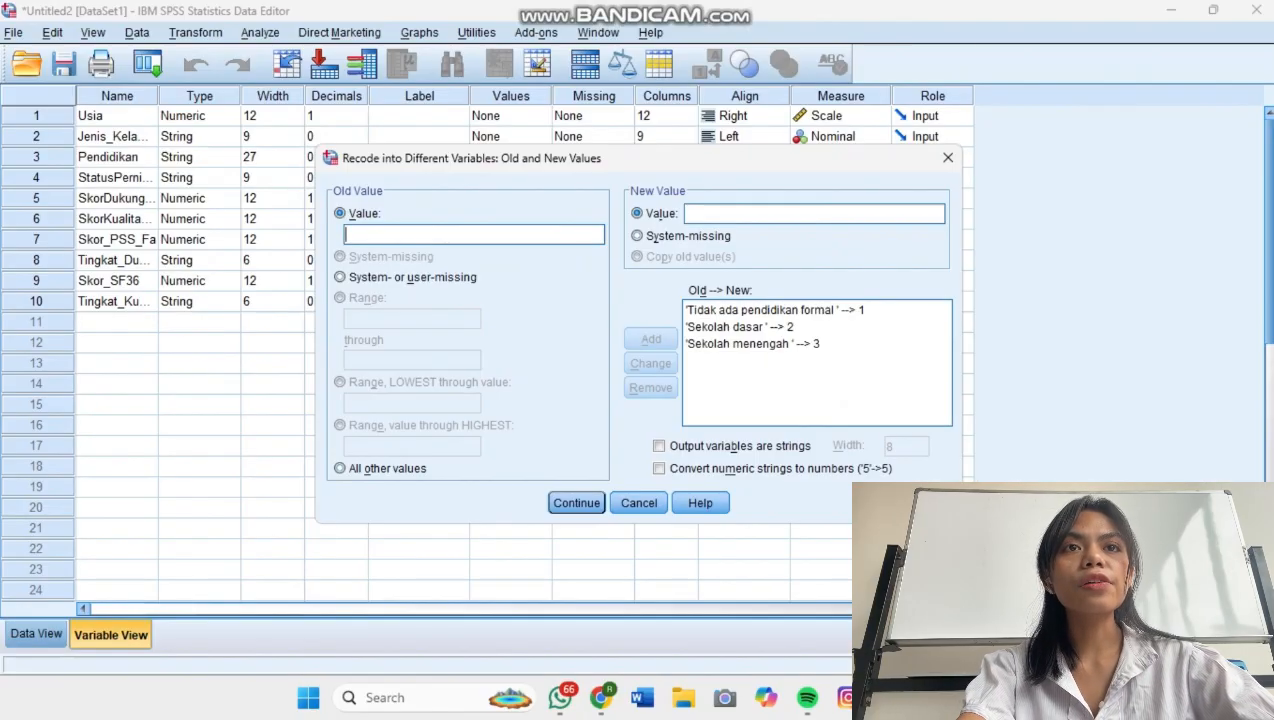
{"action": "key", "text": "ctrl+v"}
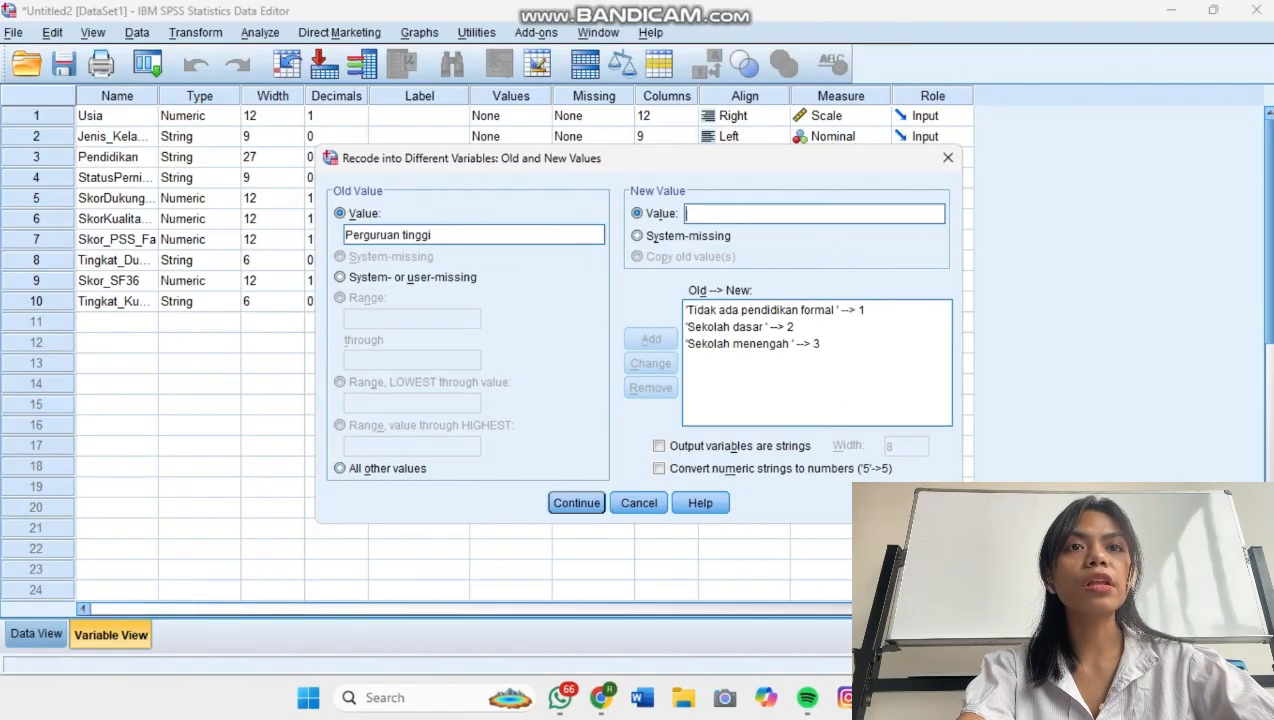
{"action": "type", "text": "4"}
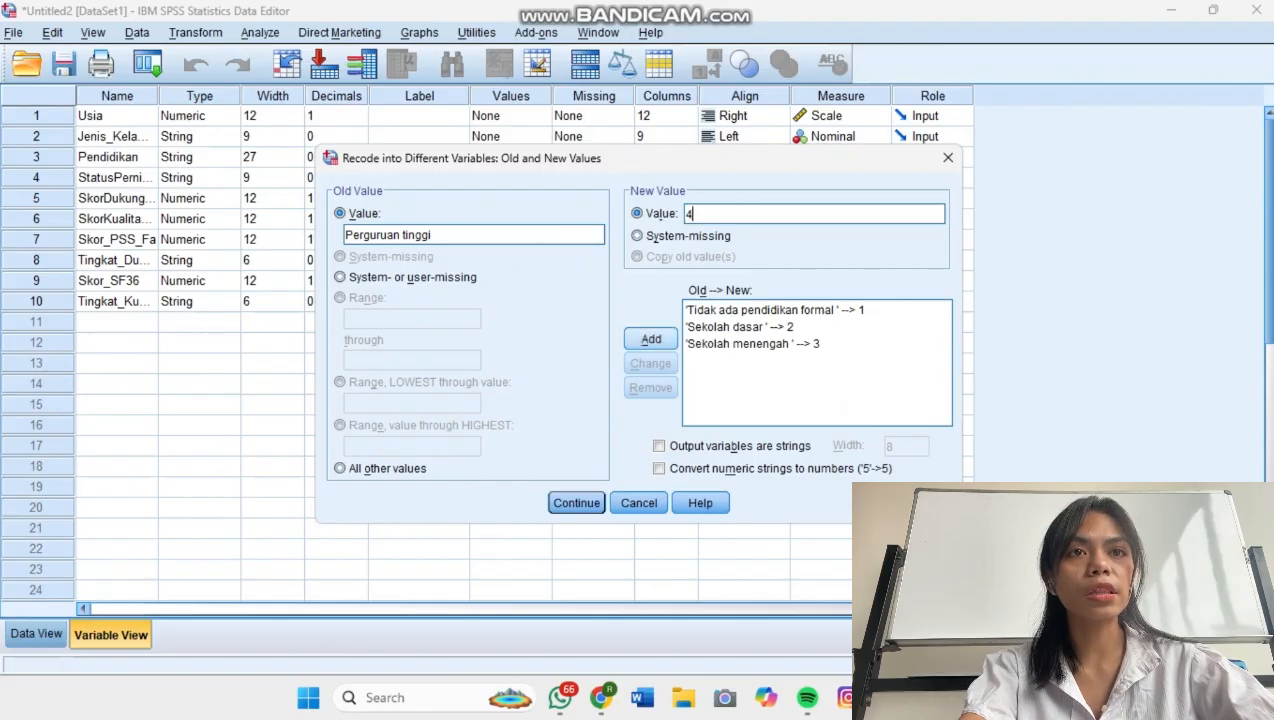
{"action": "key", "text": "alt+a"}
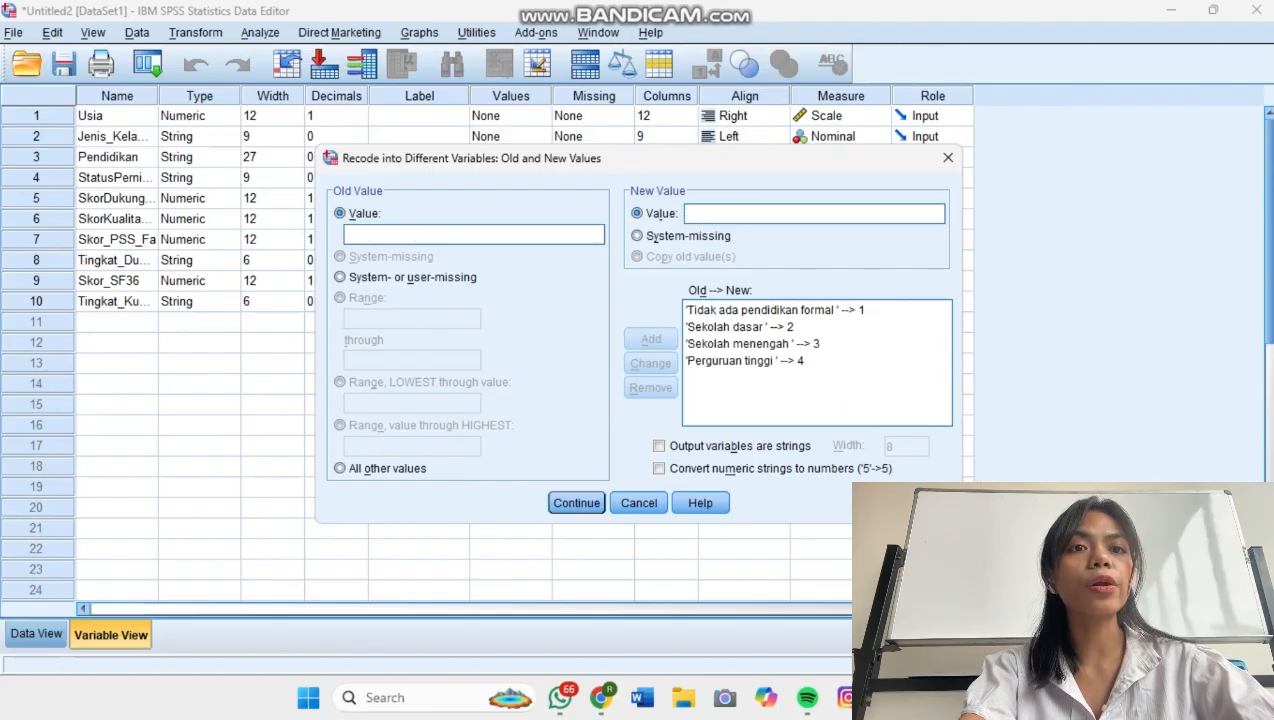
Switch to the Excel workbook and copy the education category "Universitas" from cell C62.
{"action": "left_click", "coordinate": [889, 698]}
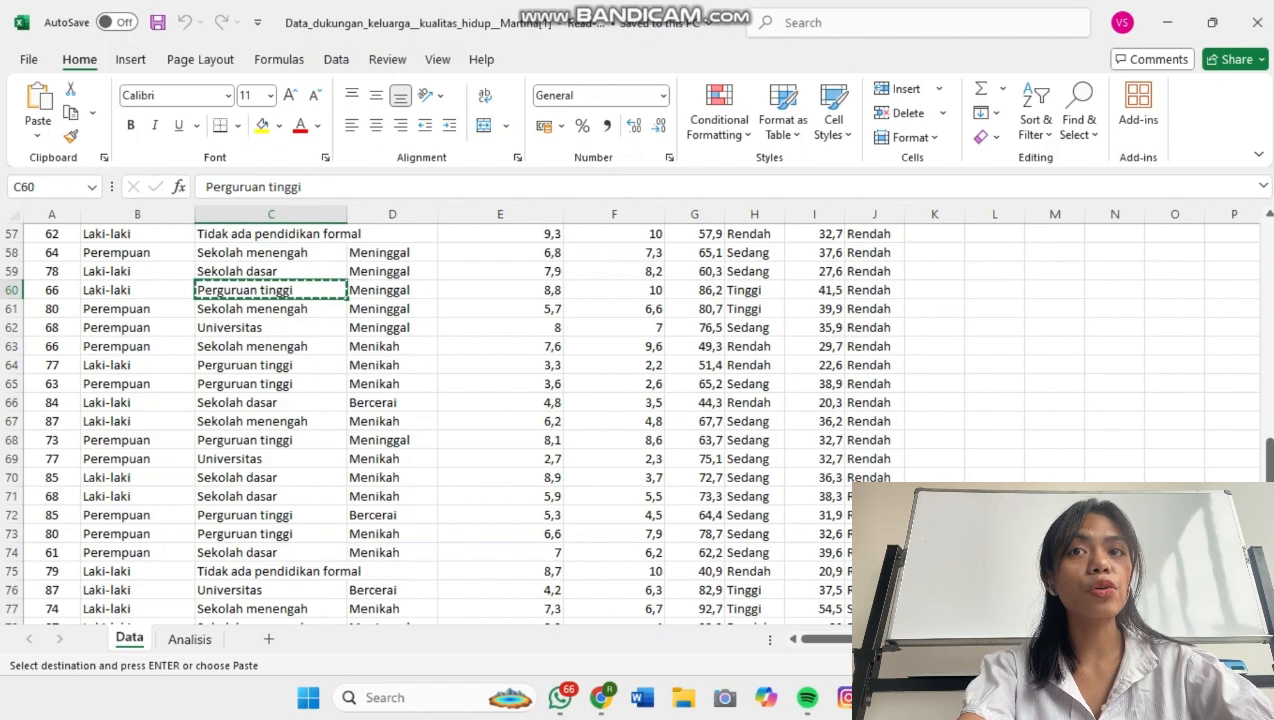
{"action": "left_click", "coordinate": [291, 328]}
{"action": "right_click", "coordinate": [291, 328]}
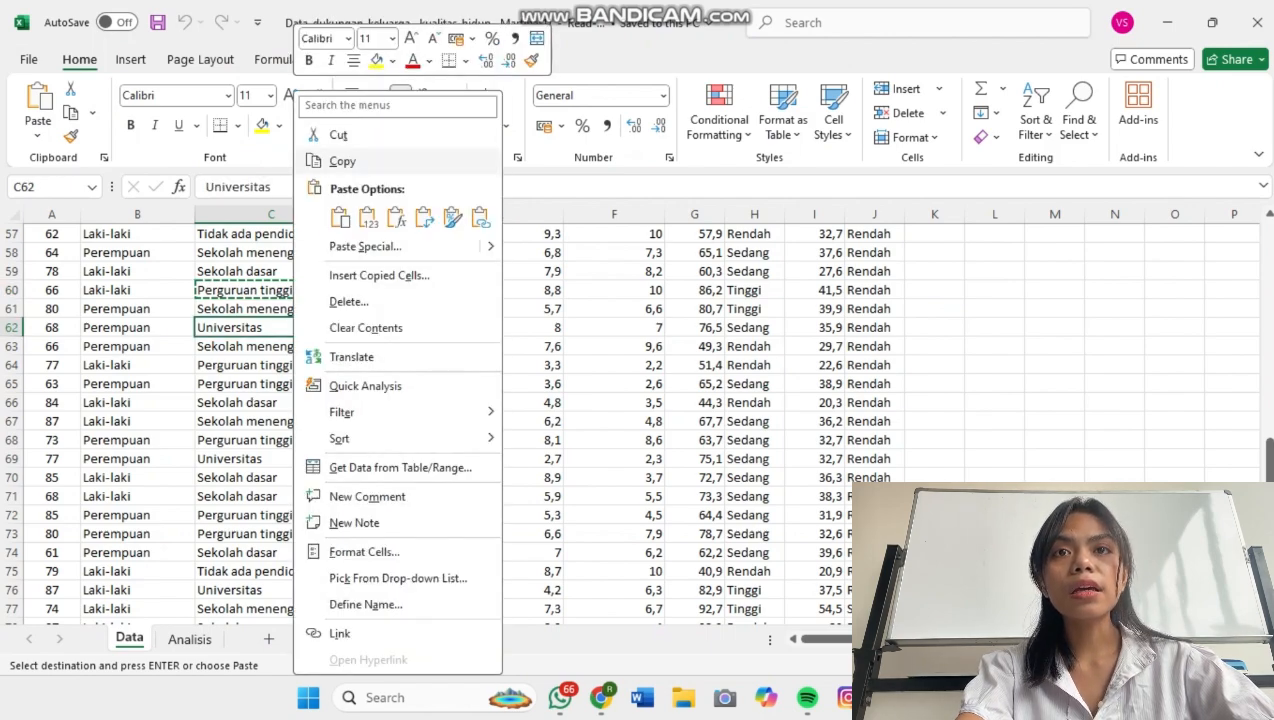
{"action": "left_click", "coordinate": [342, 161]}
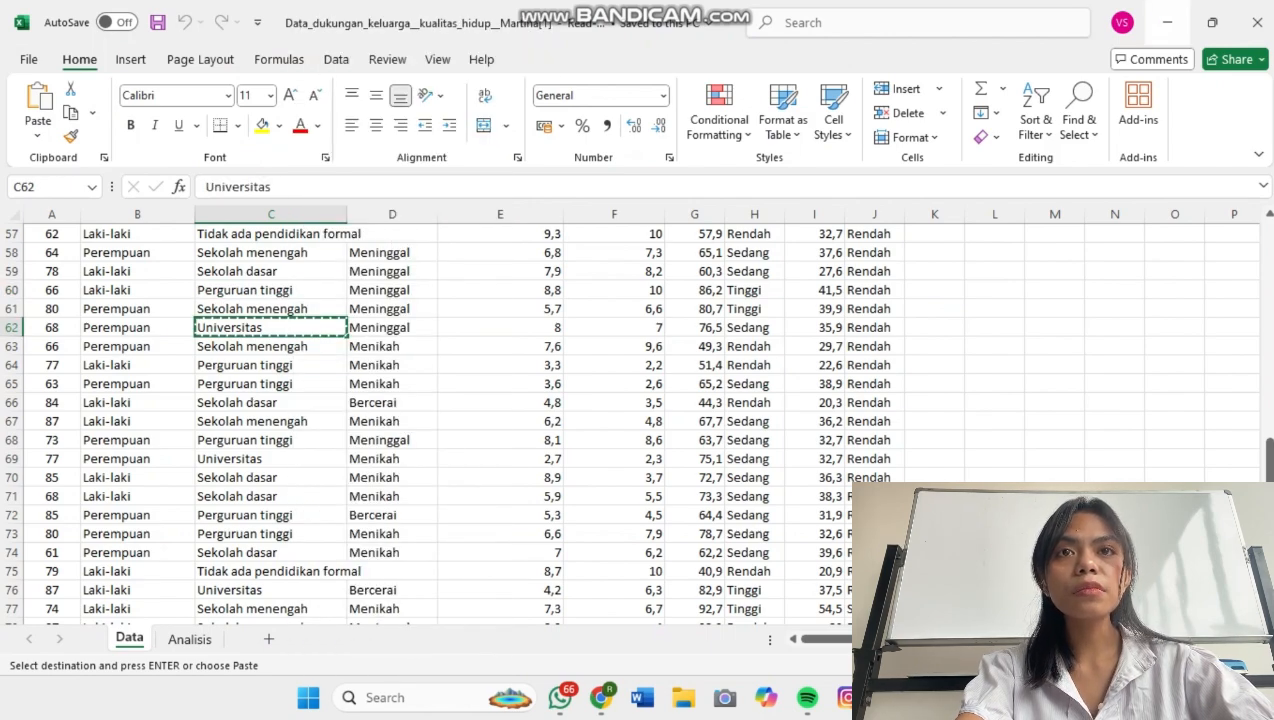
Return to the SPSS recode dialog and add a rule from the copied "Universitas" to 5.
{"action": "left_click", "coordinate": [1166, 22]}
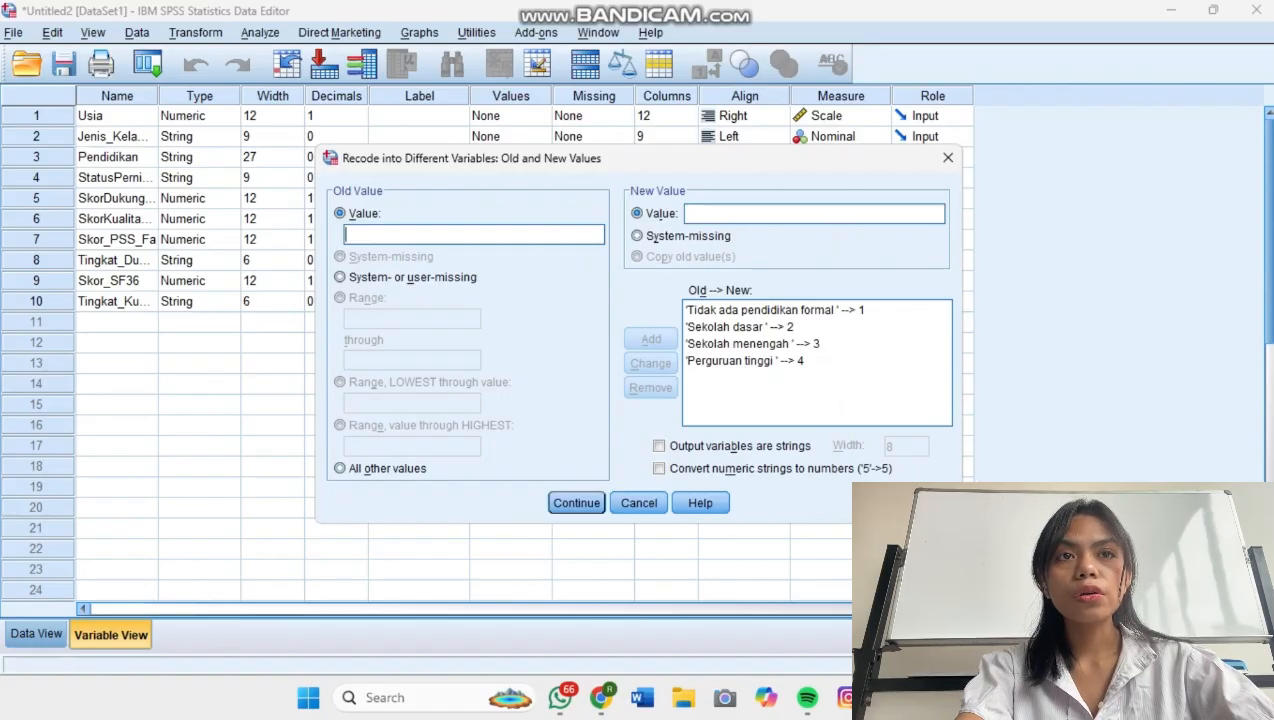
{"action": "key", "text": "ctrl+v"}
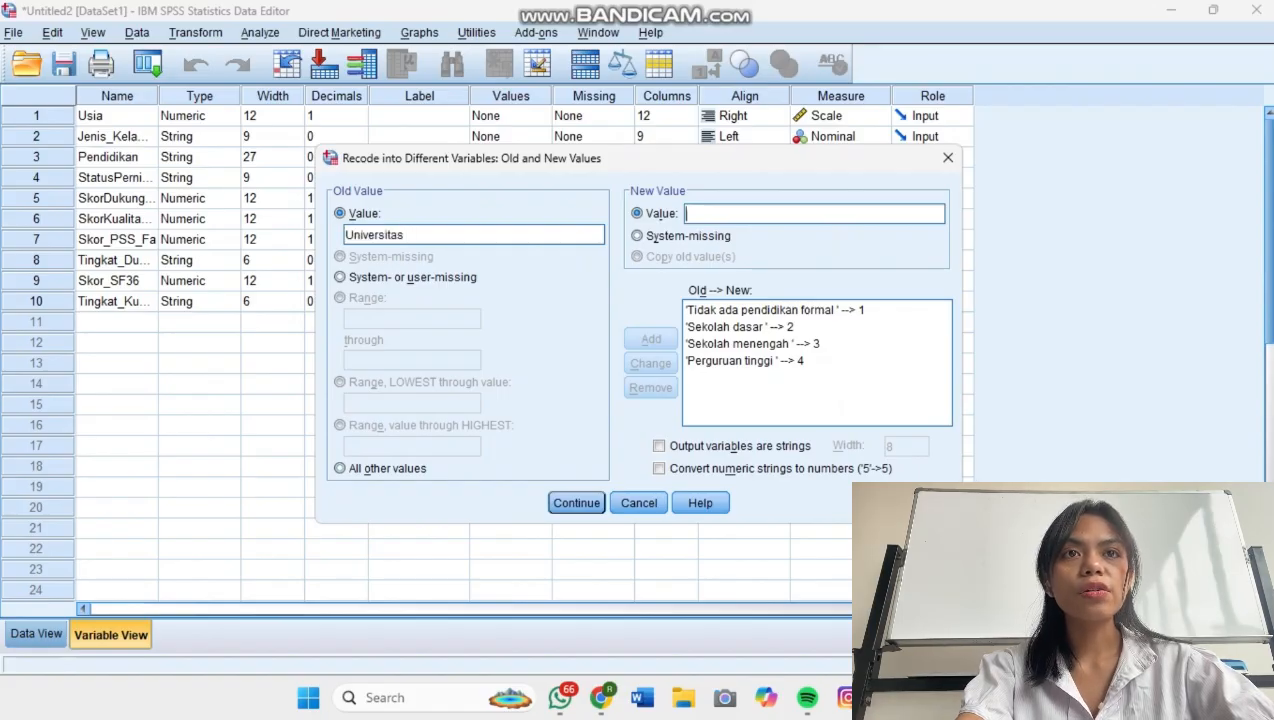
{"action": "type", "text": "5"}
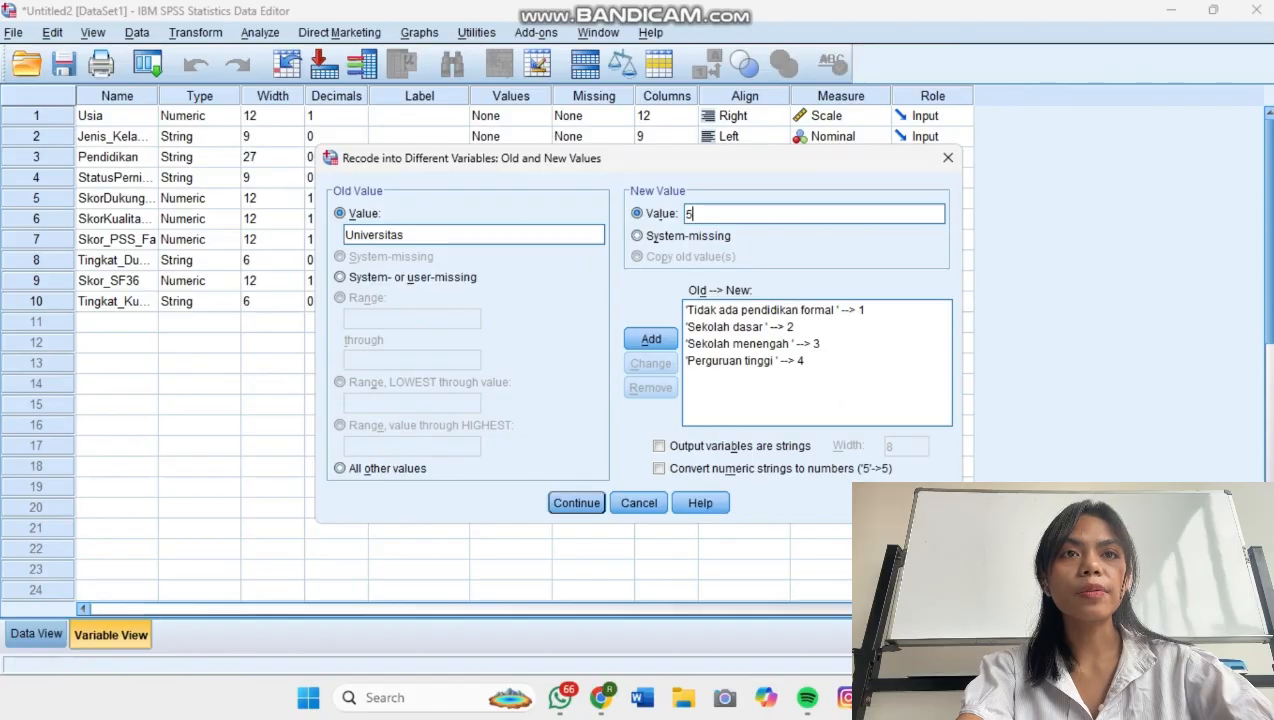
{"action": "left_click", "coordinate": [651, 339]}
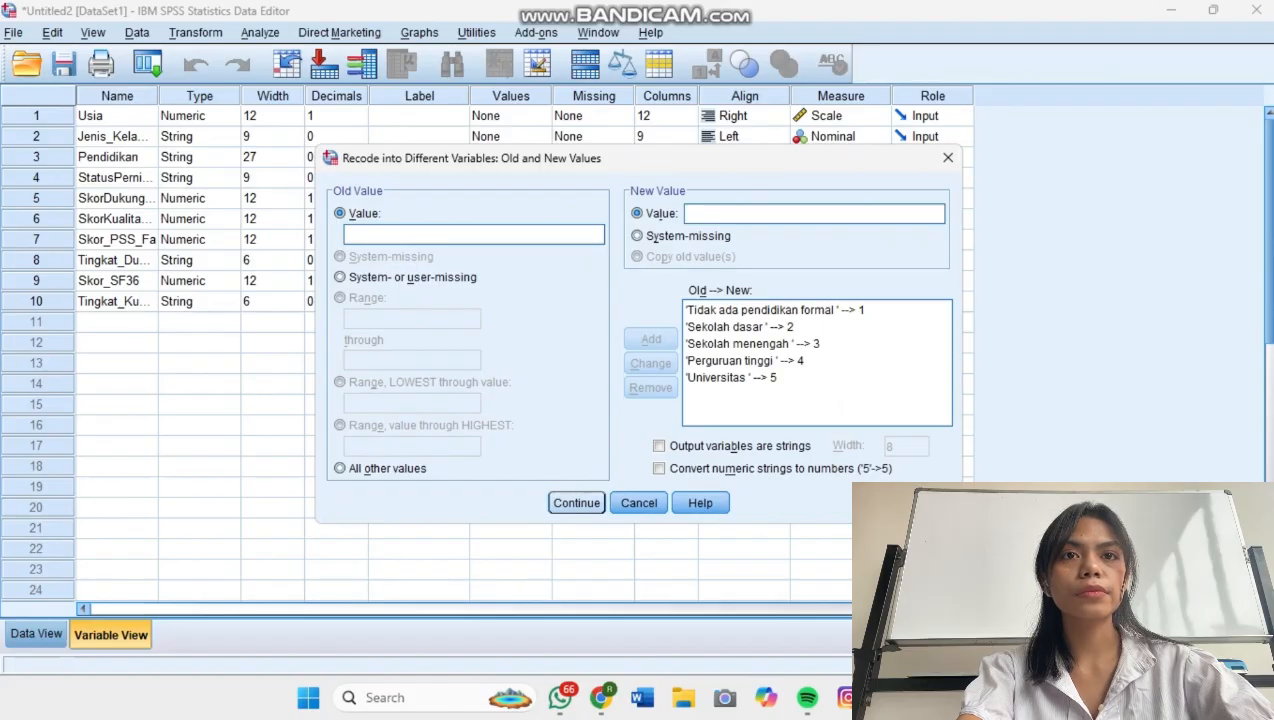
Accept the old and new value rules and run the recode of Pendidikan into PK, returning to the Data Editor.
{"action": "key", "text": "Return"}
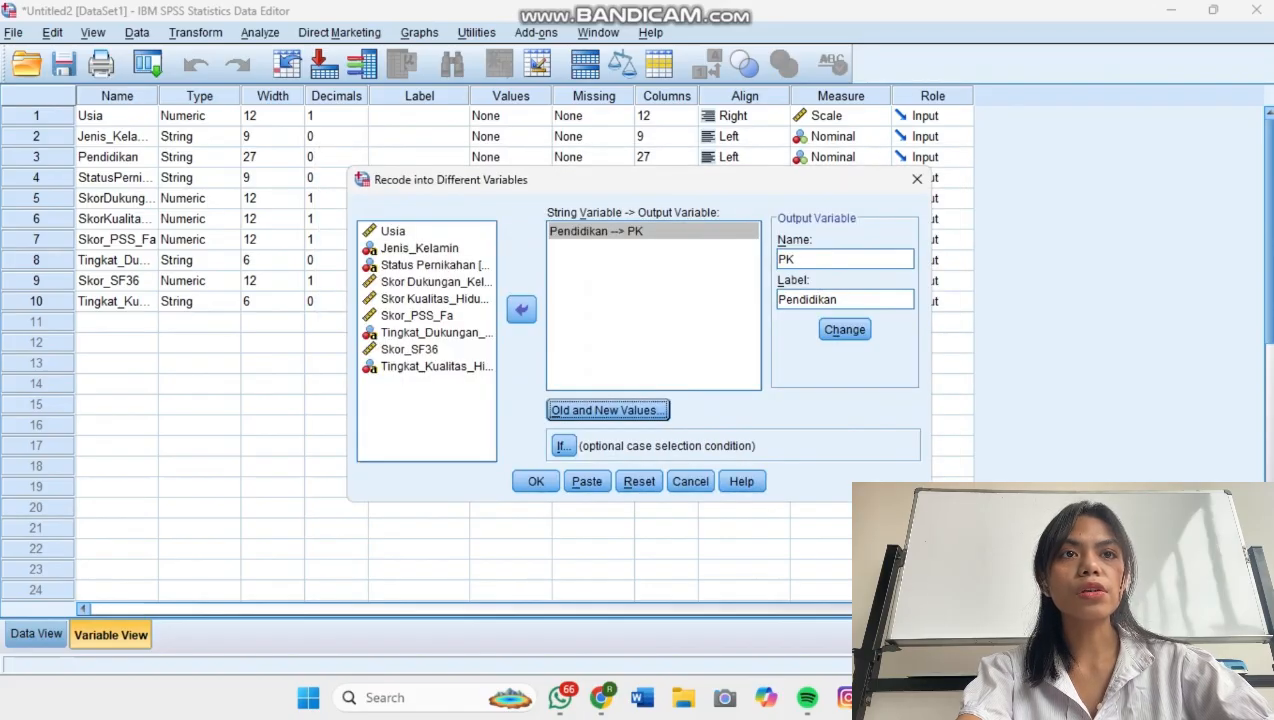
{"action": "left_click", "coordinate": [536, 481]}
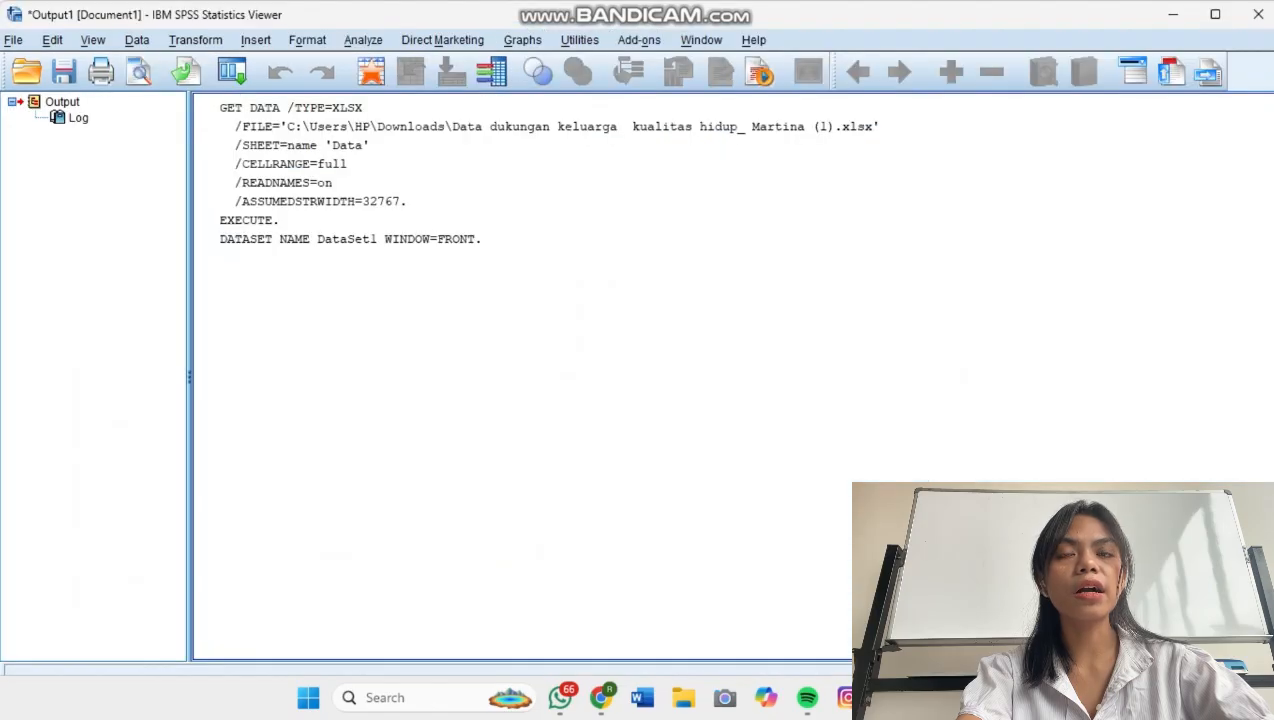
{"action": "left_click", "coordinate": [1173, 15]}
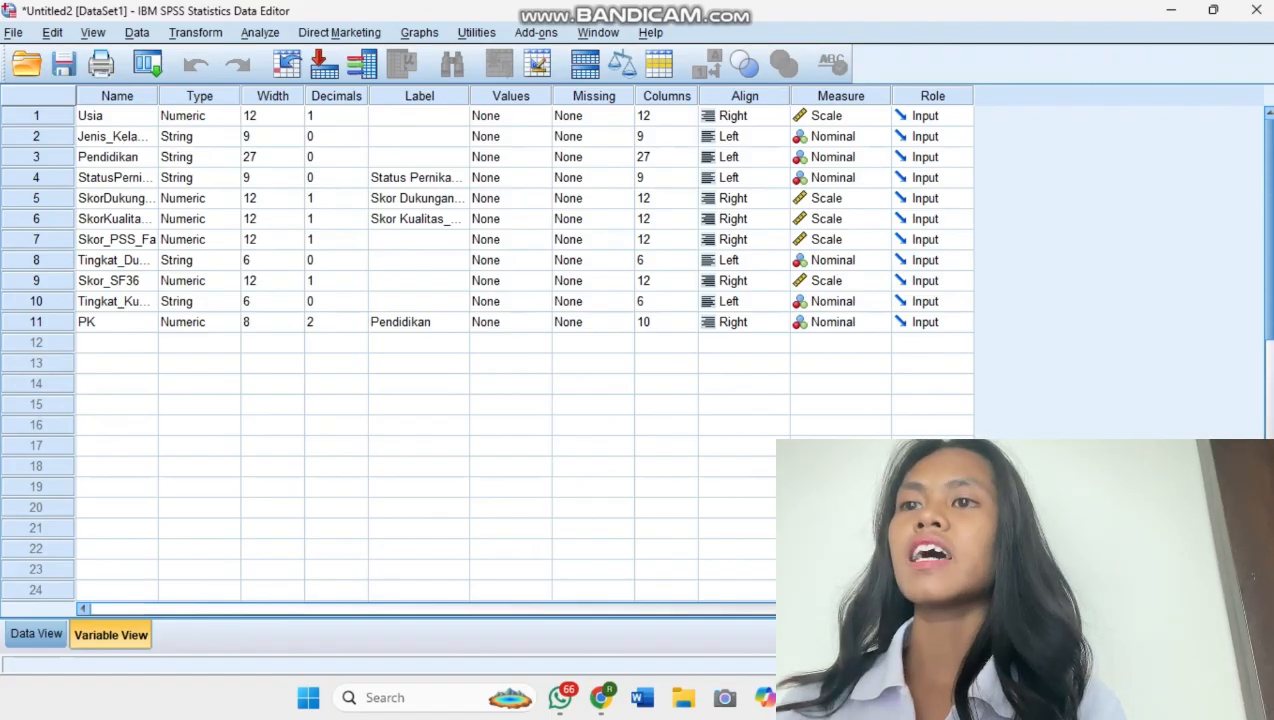
Go through the PK variable's attributes and define its value label 1 as "Tidak ada pendidikan formal".
{"action": "left_click", "coordinate": [117, 322]}
{"action": "left_click", "coordinate": [190, 322]}
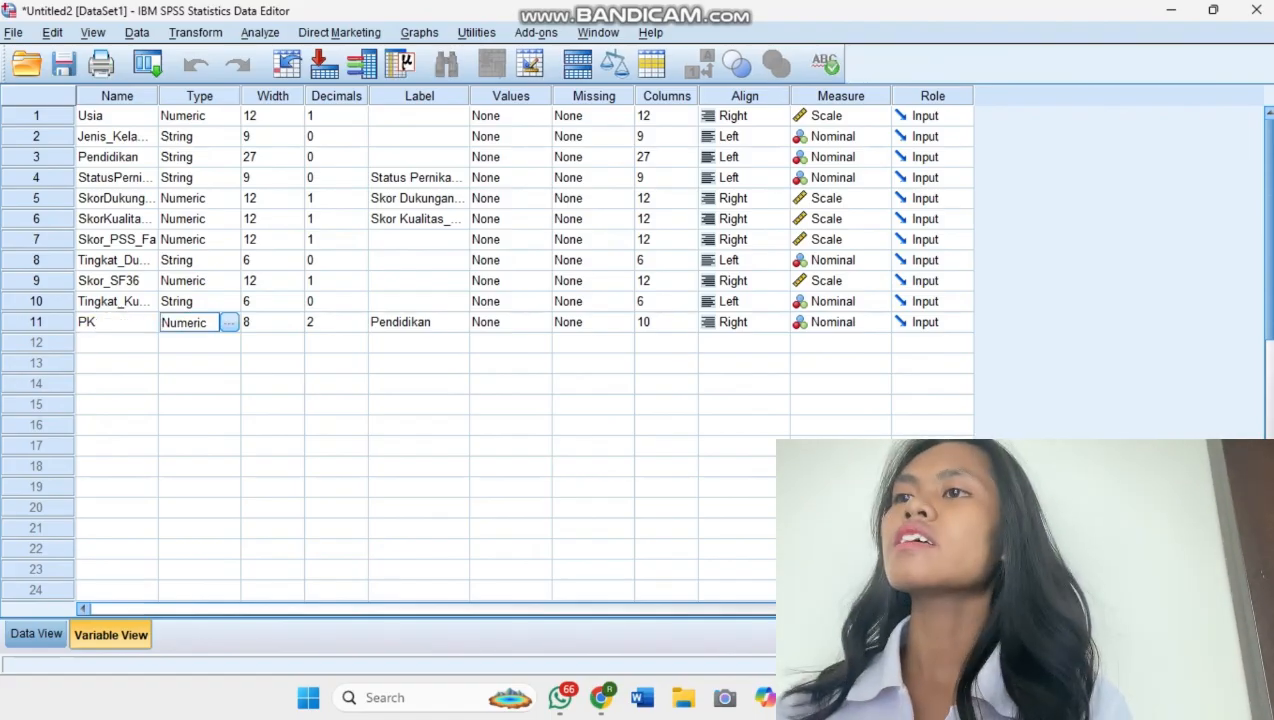
{"action": "left_click", "coordinate": [268, 322]}
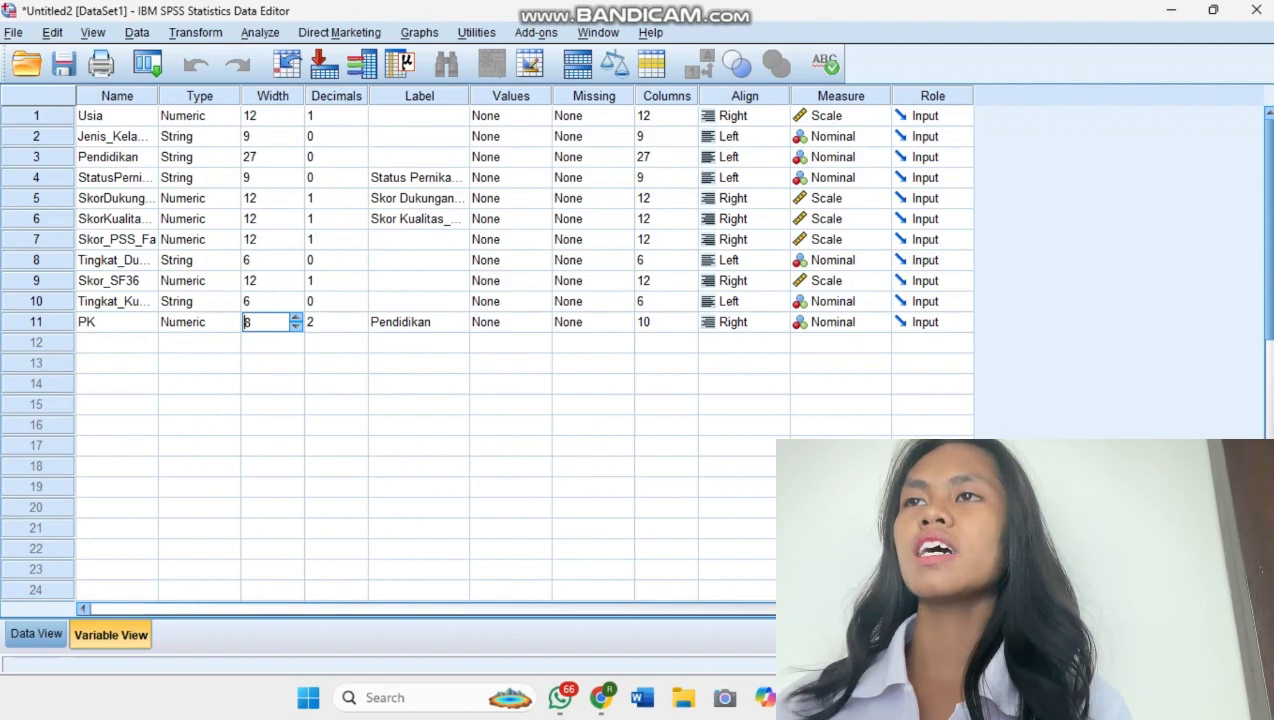
{"action": "left_click", "coordinate": [331, 322]}
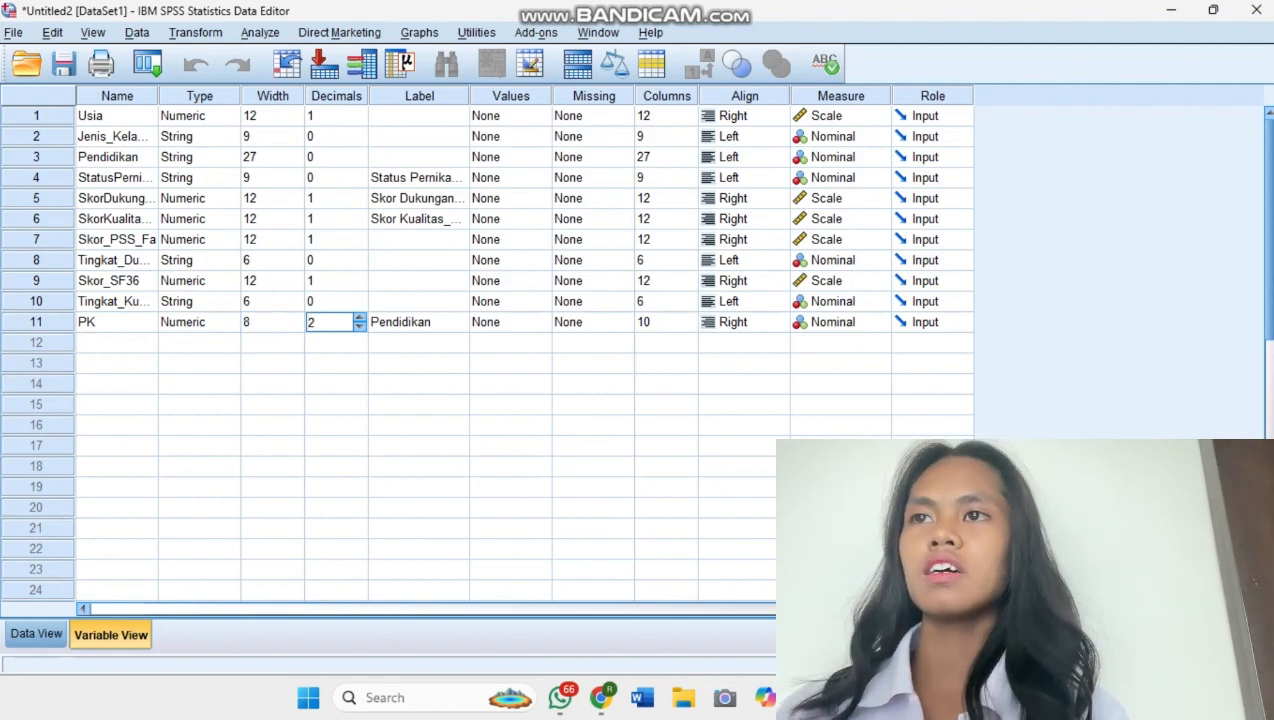
{"action": "key", "text": "Tab"}
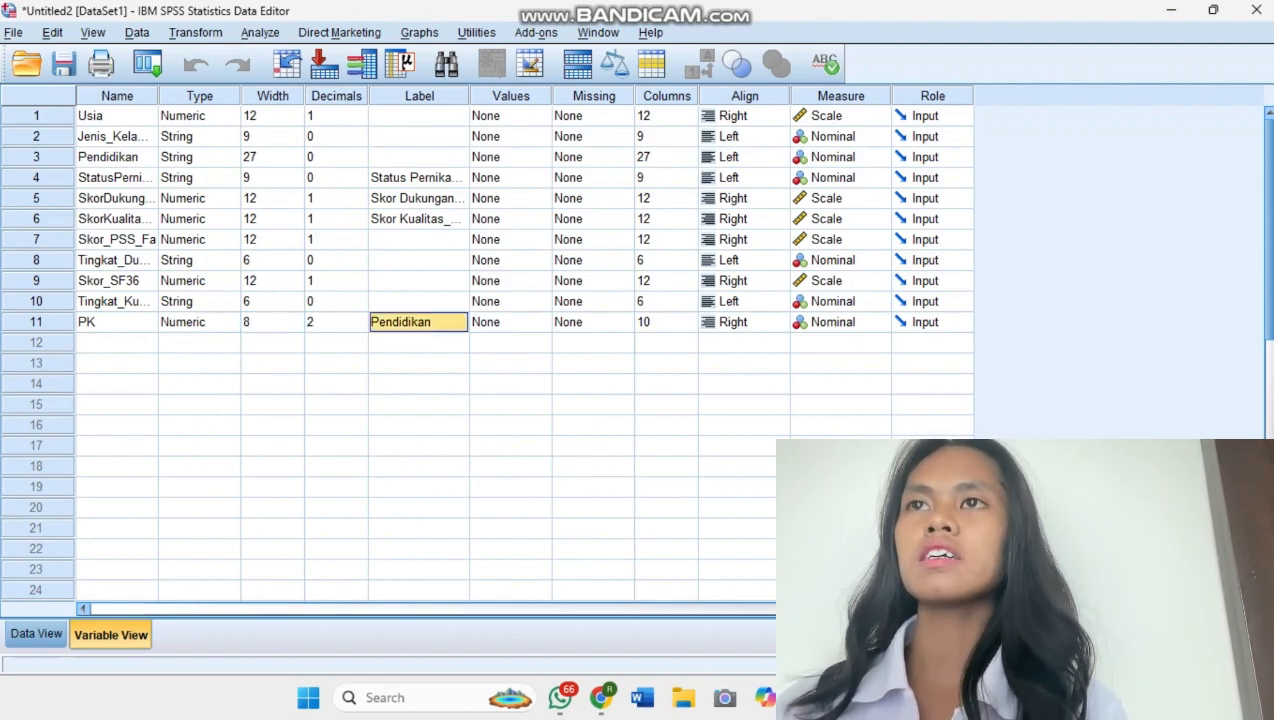
{"action": "left_click", "coordinate": [510, 322]}
{"action": "left_click", "coordinate": [540, 322]}
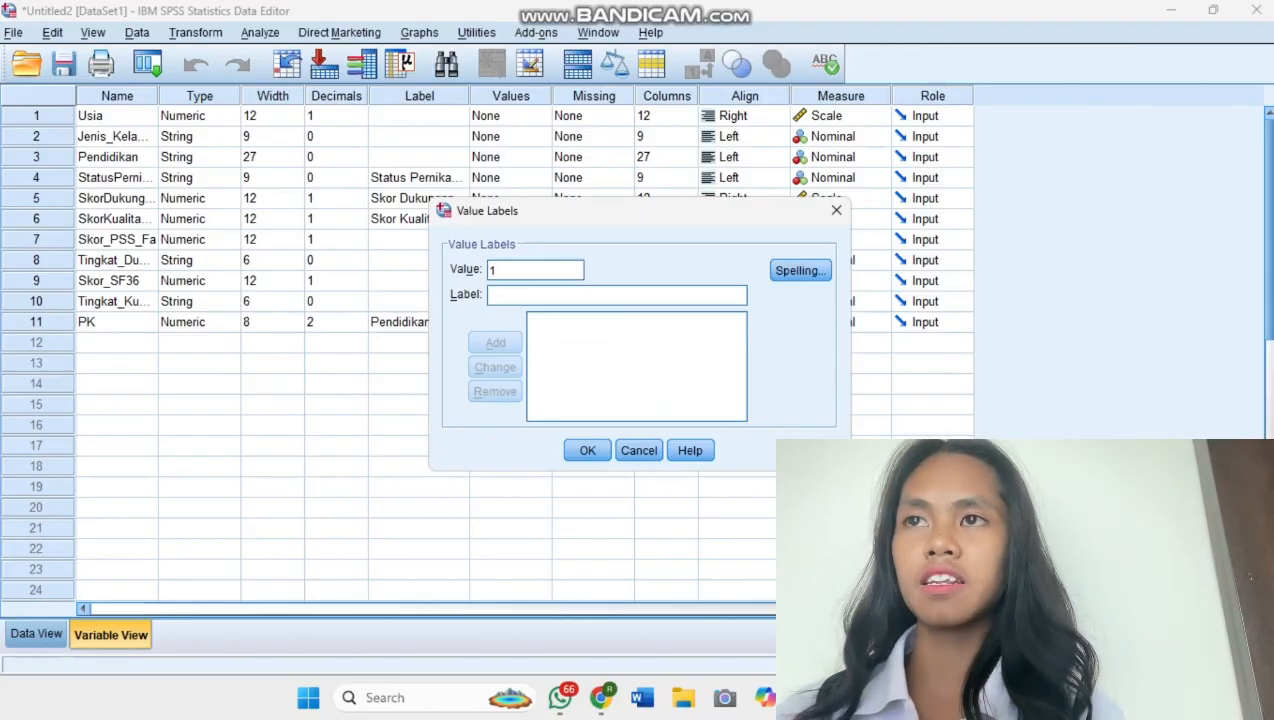
{"action": "left_click", "coordinate": [540, 295]}
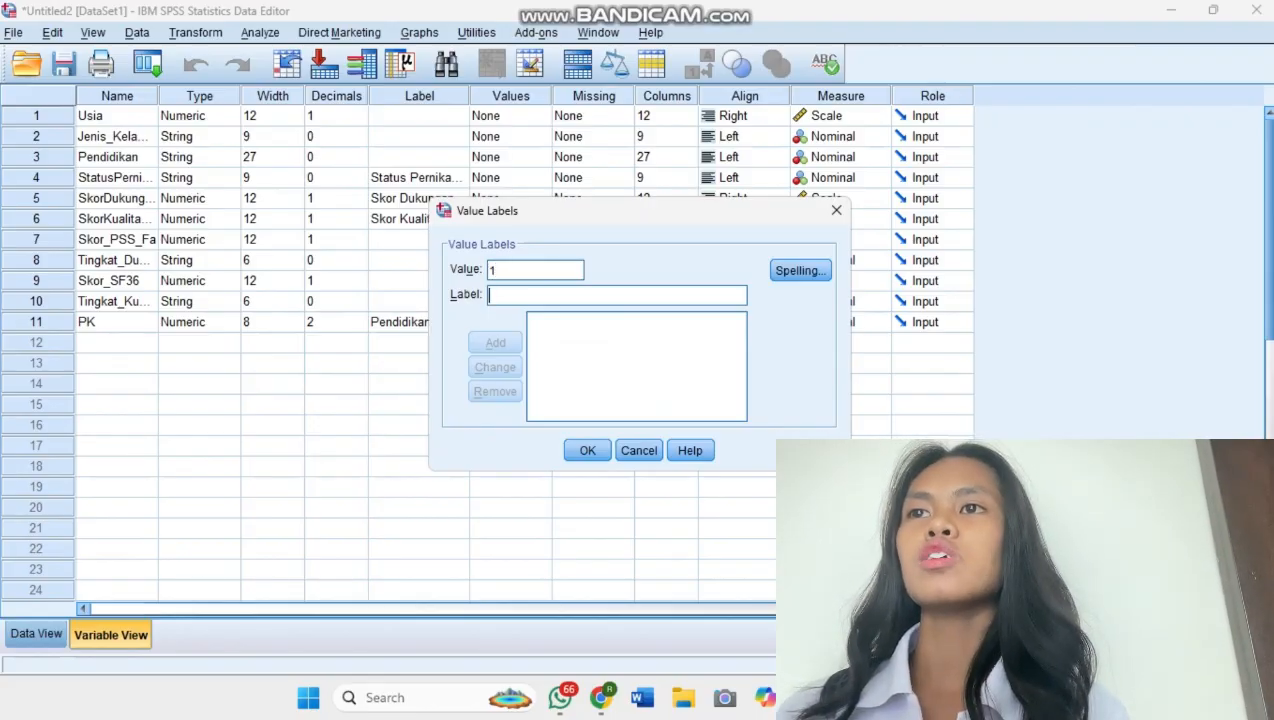
{"action": "type", "text": "Tidak"}
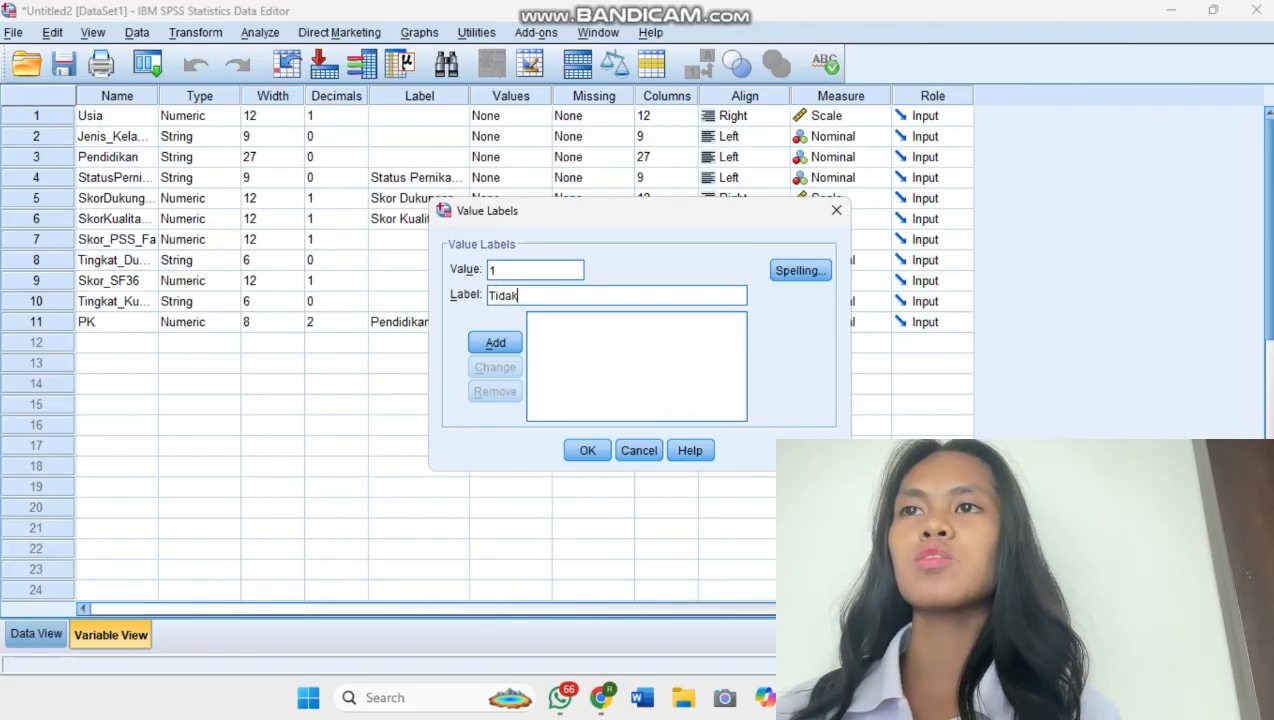
{"action": "type", "text": " ada pe"}
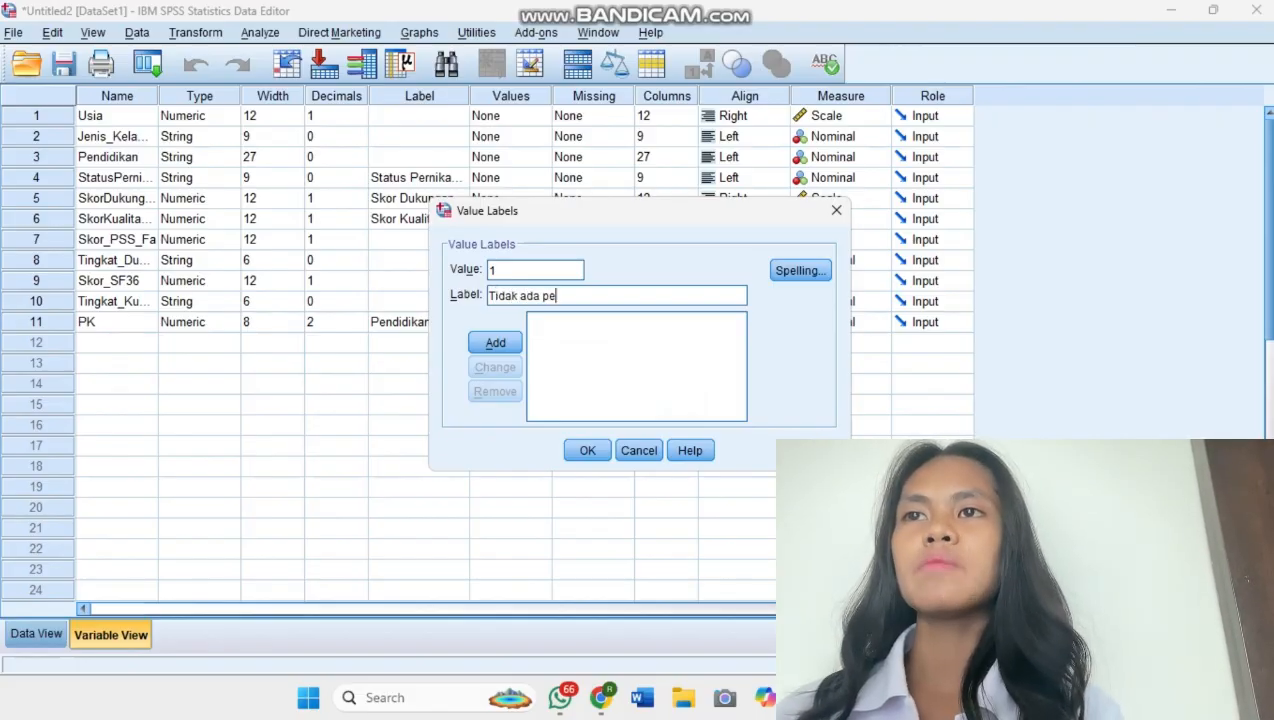
{"action": "type", "text": "ndidikan formal"}
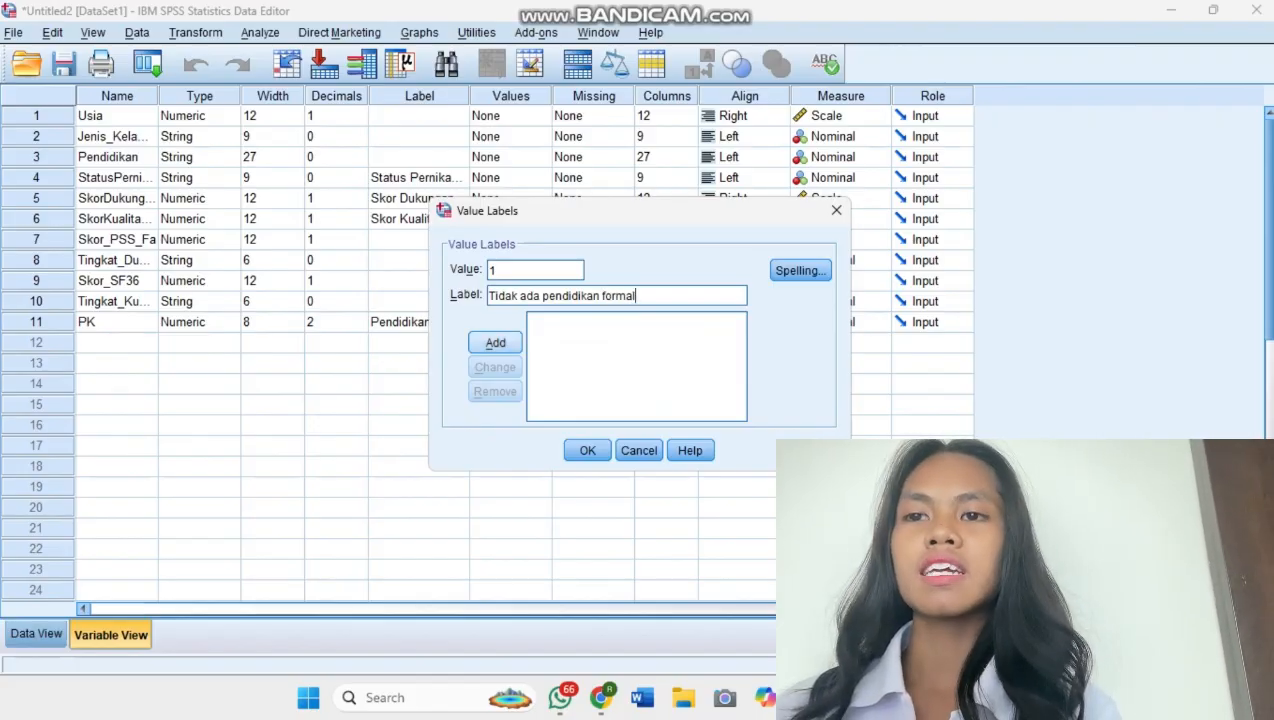
{"action": "key", "text": "Return"}
Add the PK value labels 2 = "Sekolah dasar" and 3 = "Sekolah menengah".
{"action": "type", "text": "2"}
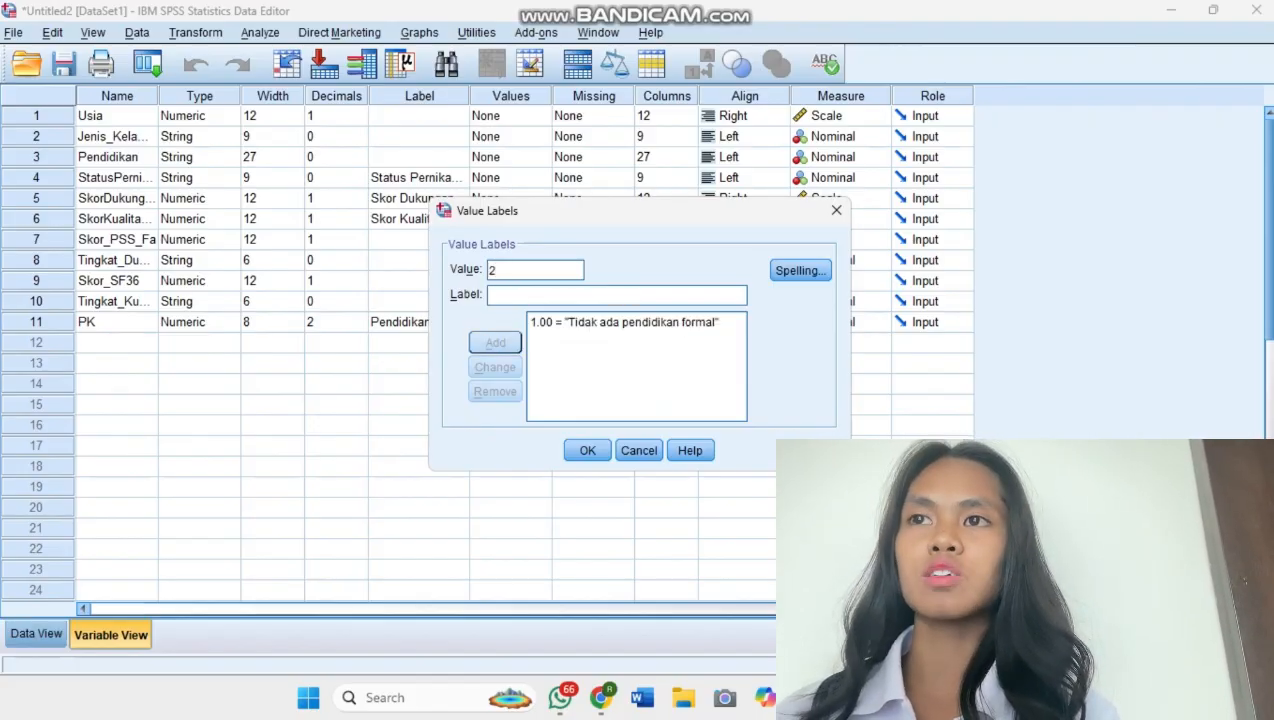
{"action": "key", "text": "Tab"}
{"action": "type", "text": "Sekolah da"}
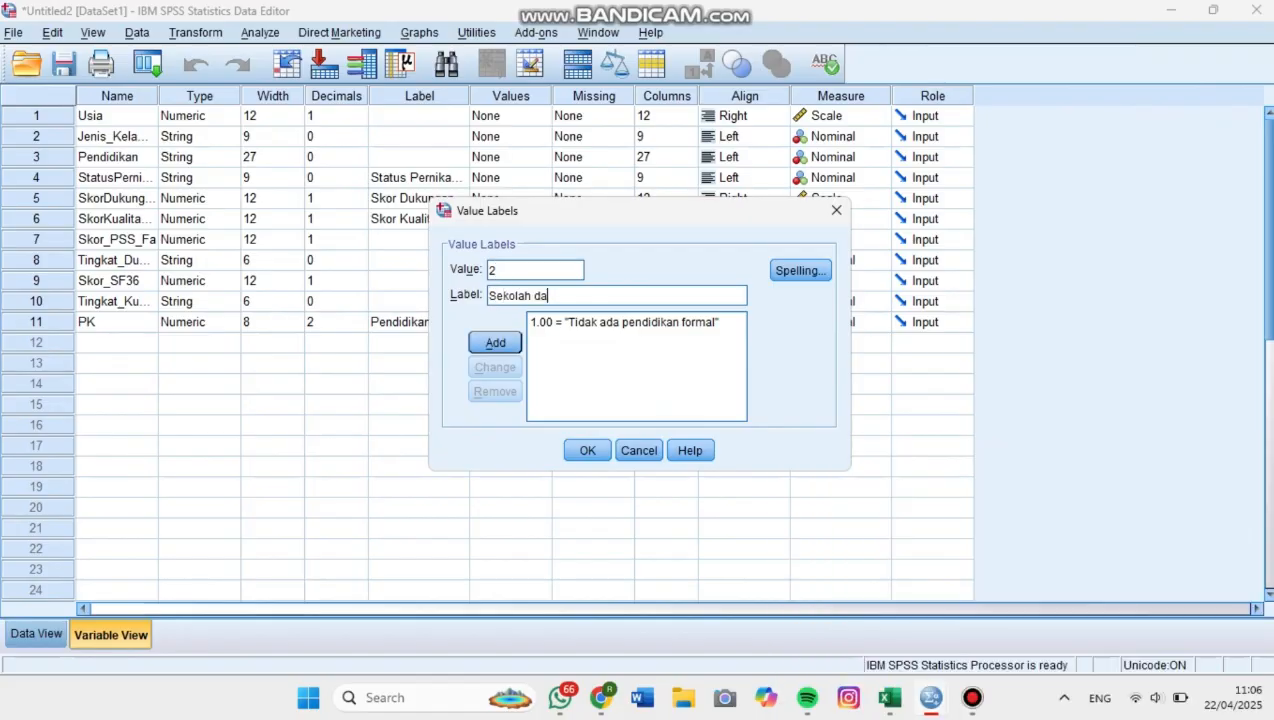
{"action": "type", "text": "sar"}
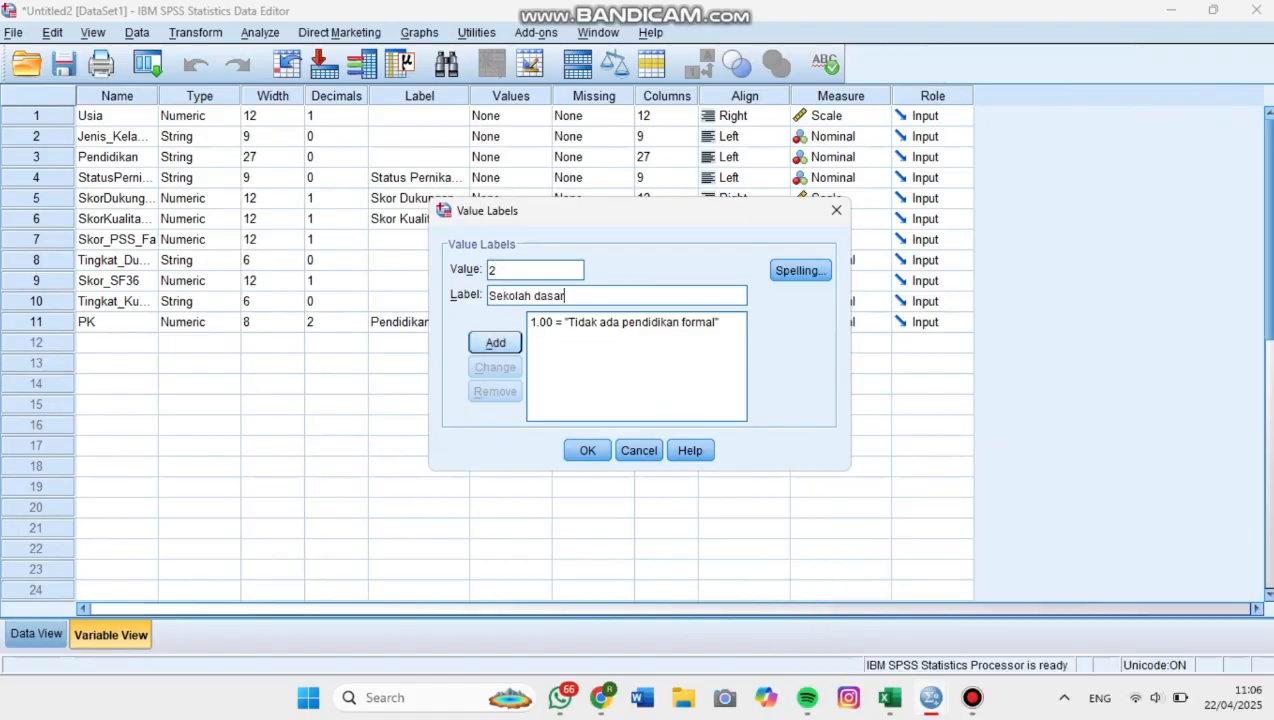
{"action": "key", "text": "Return"}
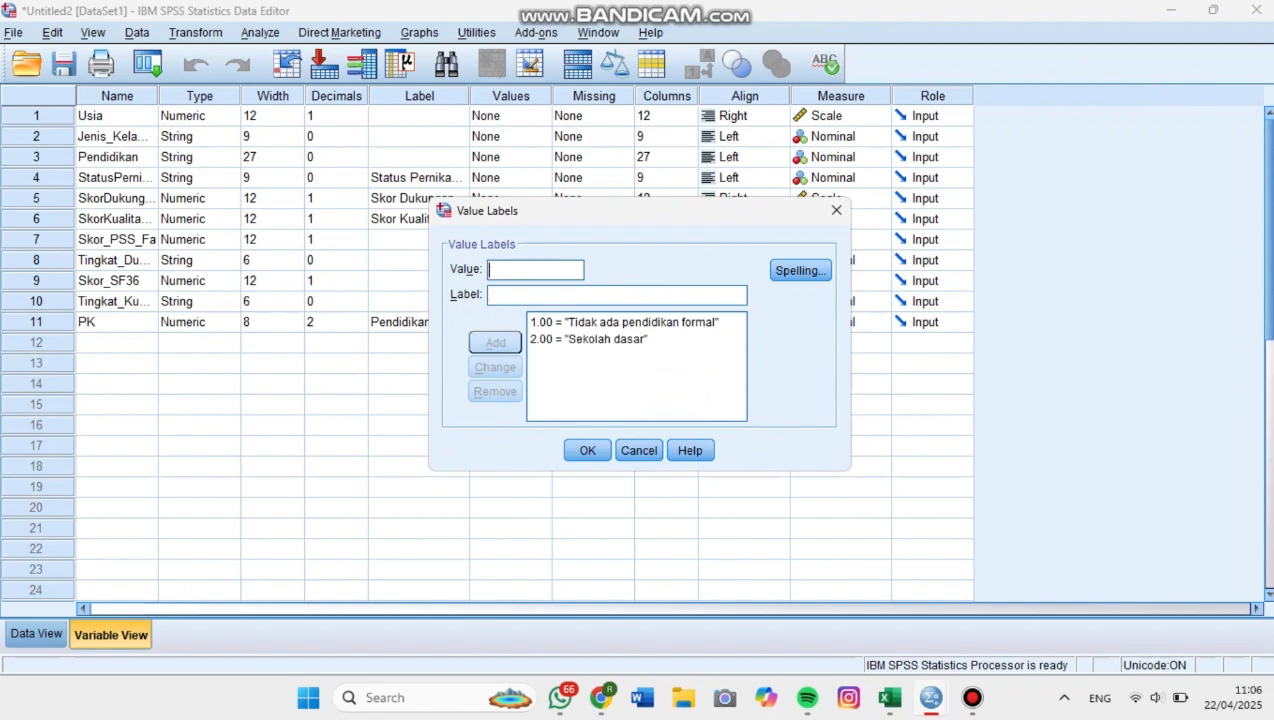
{"action": "type", "text": "Sekolah"}
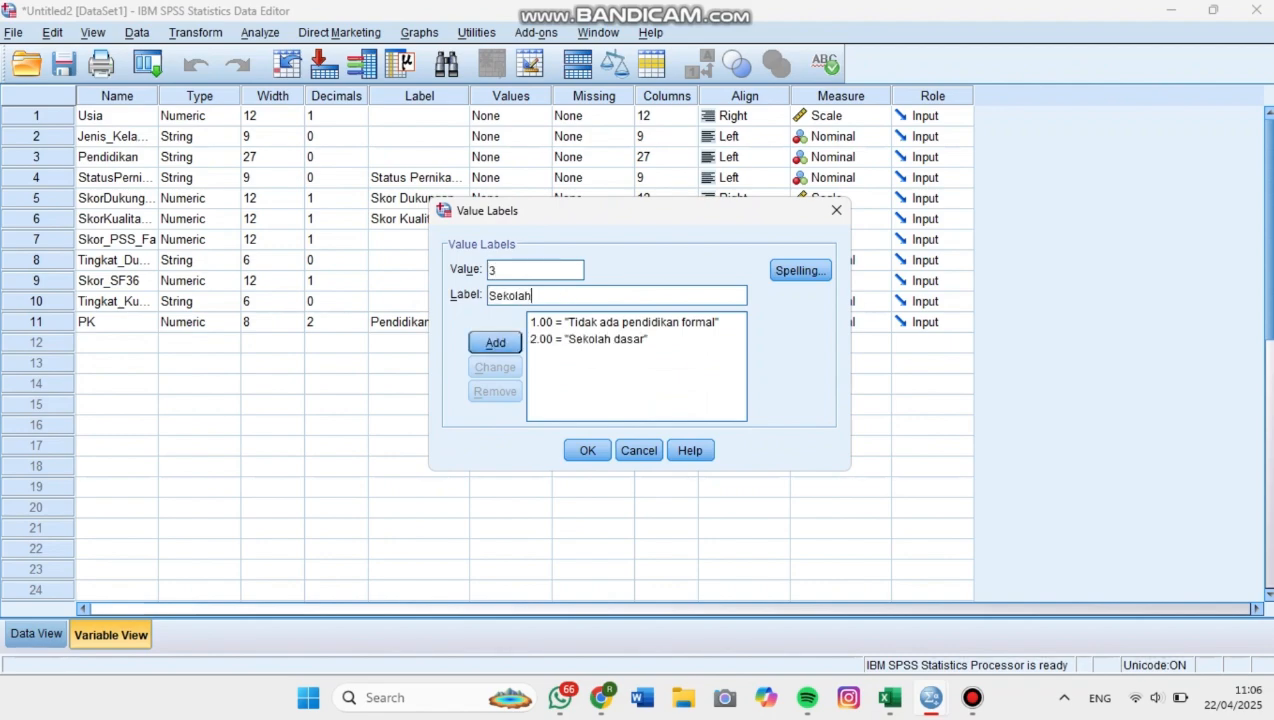
{"action": "type", "text": " menengah"}
{"action": "key", "text": "Return"}
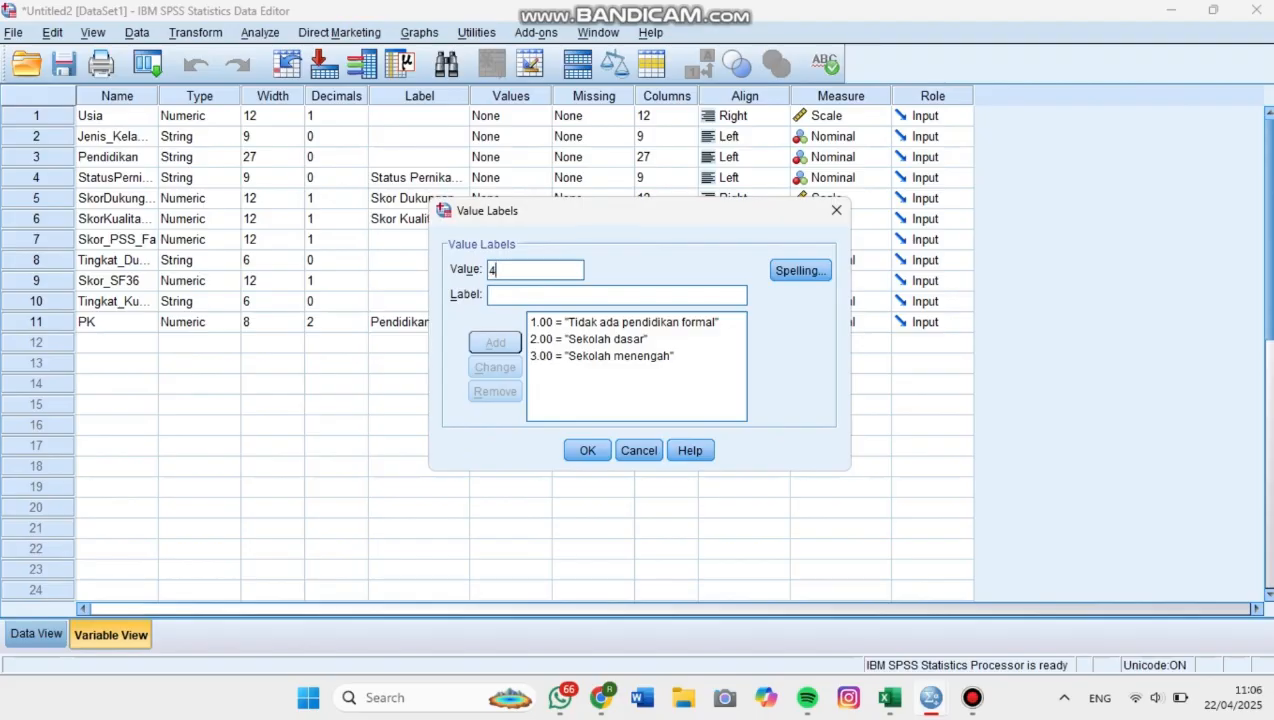
Add the PK value labels 4 = "Perguruan tinggi" and 5 = "Universitas", and accept the value labels.
{"action": "type", "text": "4"}
{"action": "key", "text": "Tab"}
{"action": "type", "text": "Perguru"}
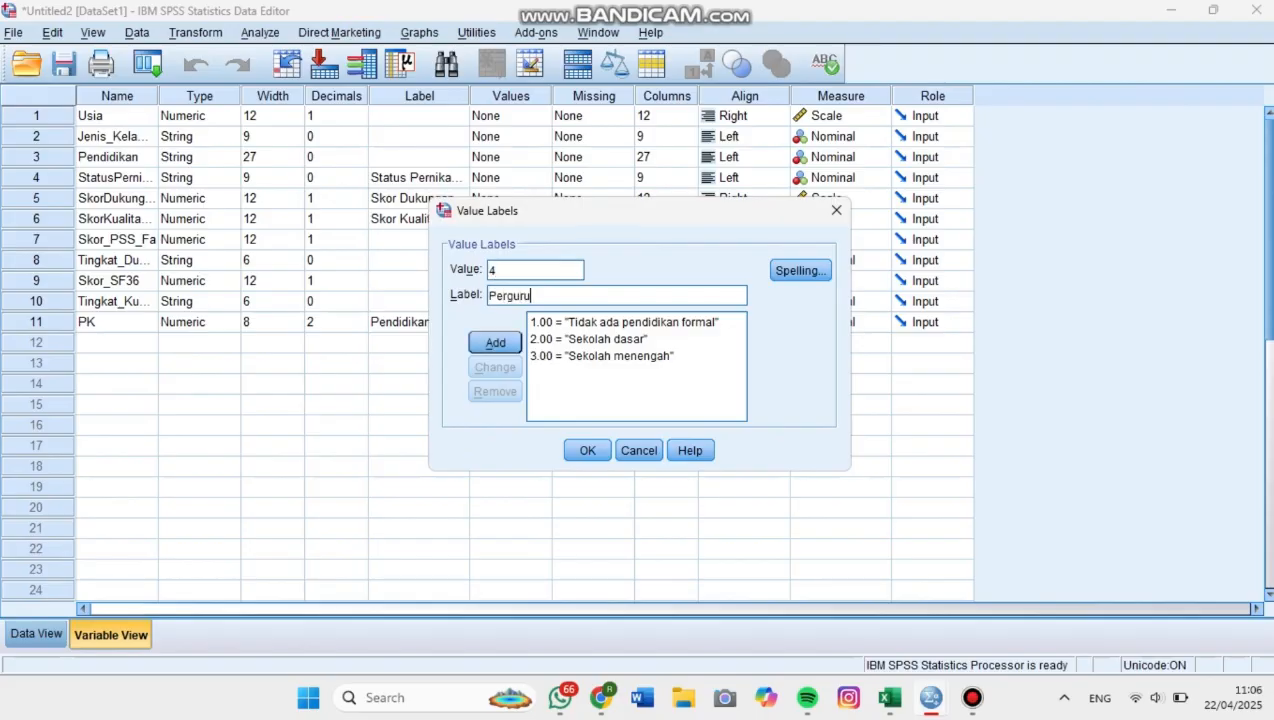
{"action": "type", "text": "an Tinggi"}
{"action": "key", "text": "Return"}
{"action": "type", "text": "5"}
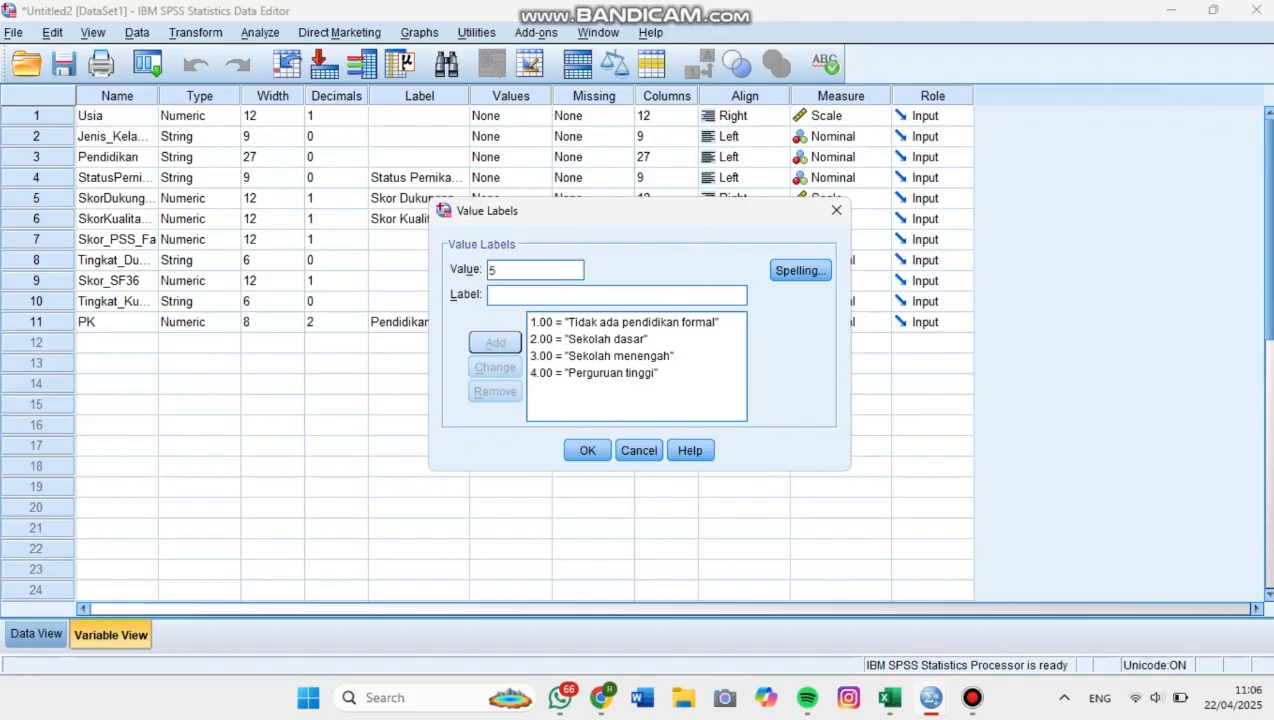
{"action": "type", "text": "Univee"}
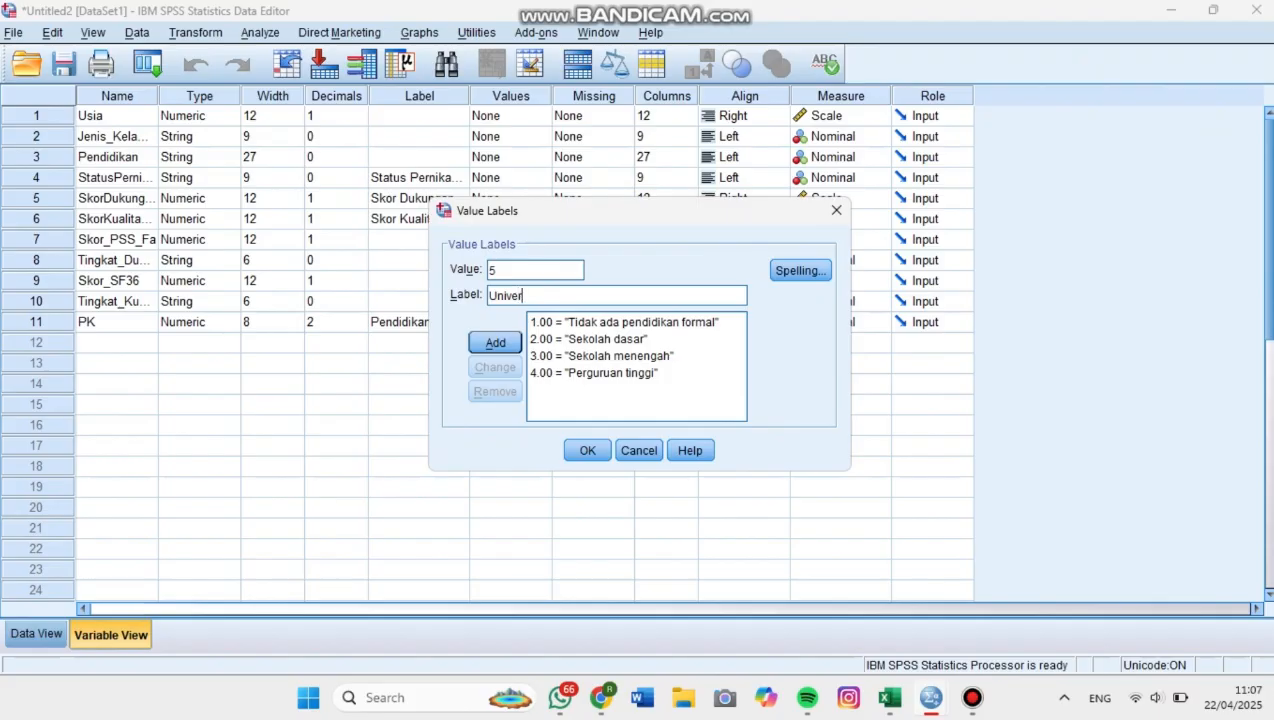
{"action": "type", "text": "sitas"}
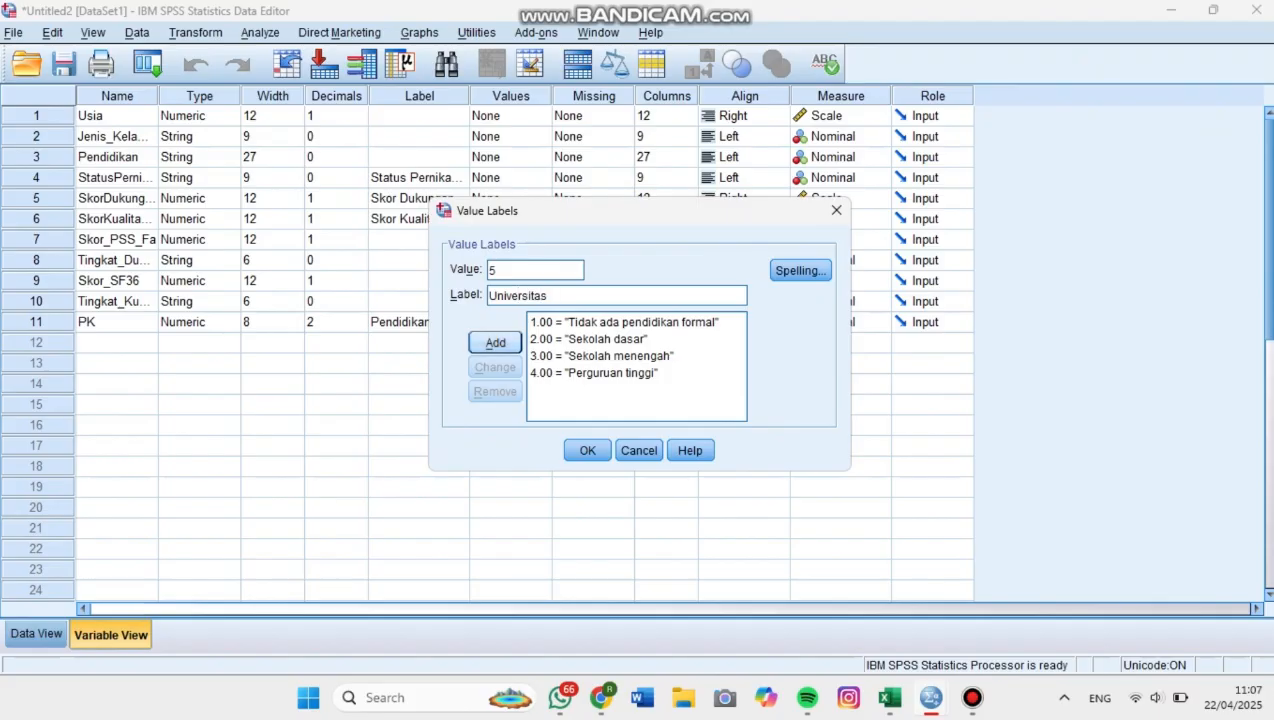
{"action": "left_click", "coordinate": [495, 343]}
{"action": "left_click", "coordinate": [587, 451]}
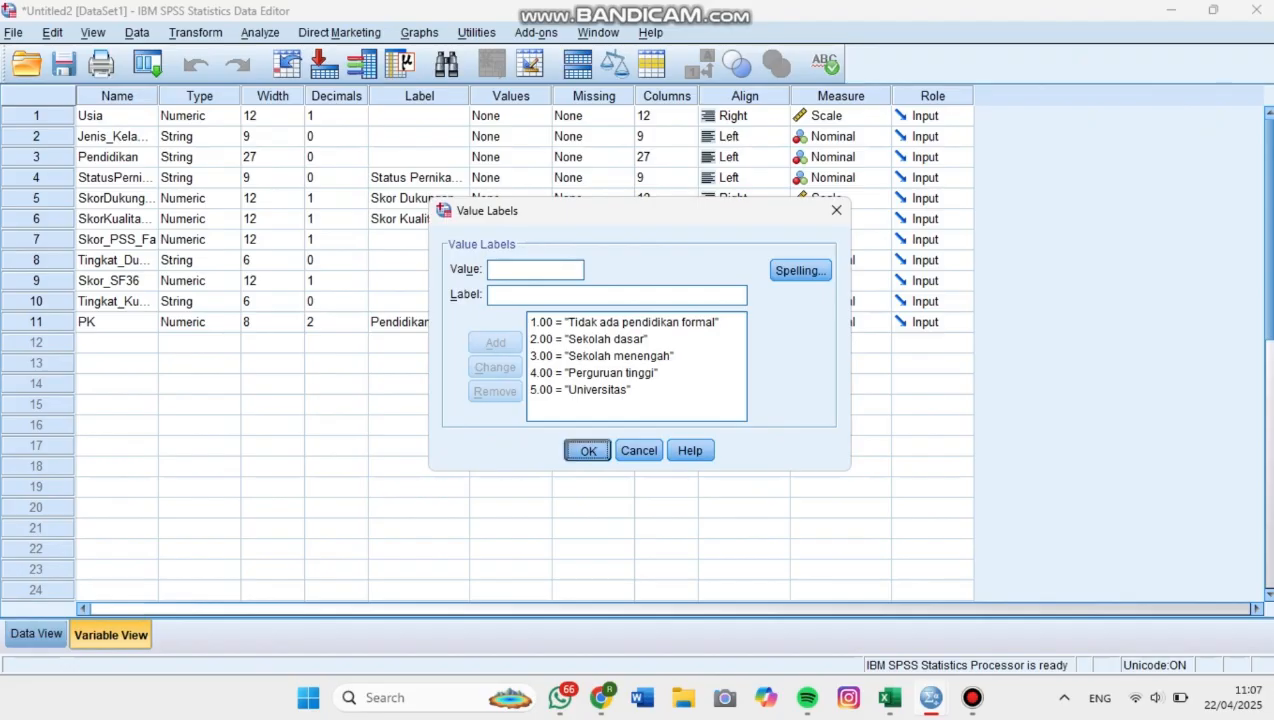
Set the PK variable's decimals to 0 and check its list of value labels.
{"action": "left_click", "coordinate": [332, 322]}
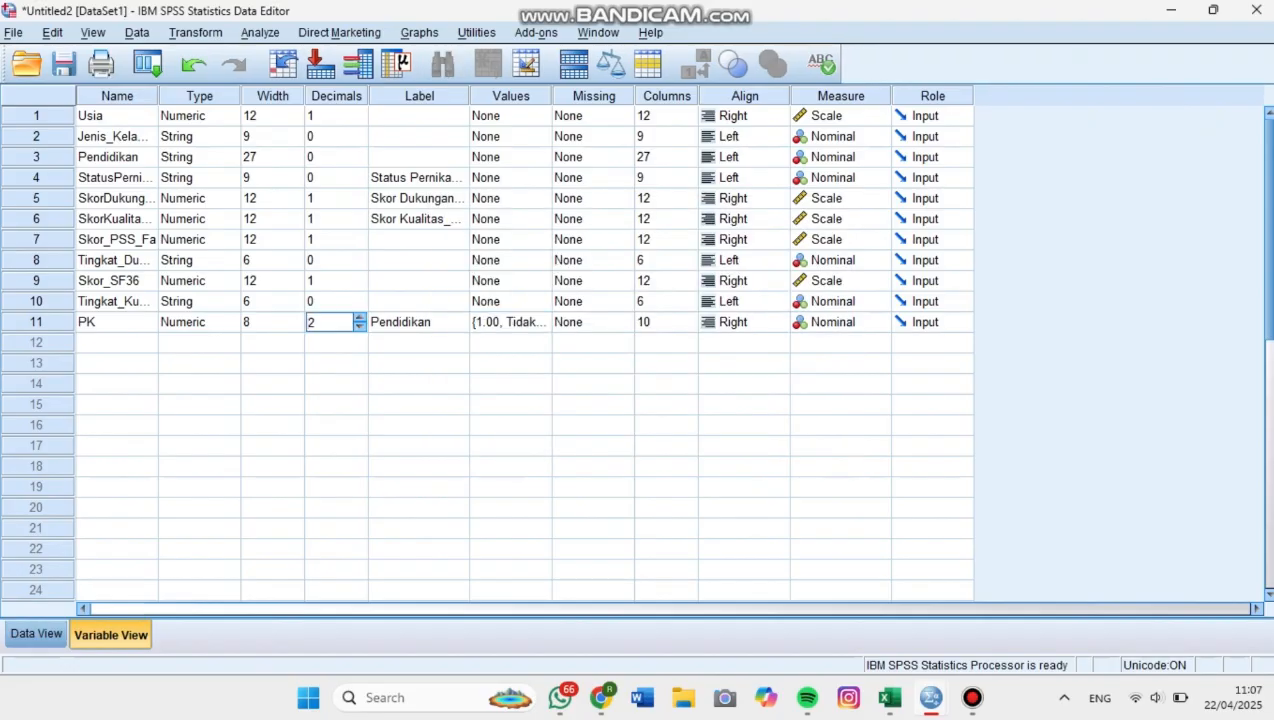
{"action": "key", "text": "Right"}
{"action": "key", "text": "BackSpace"}
{"action": "type", "text": "0"}
{"action": "left_click", "coordinate": [518, 322]}
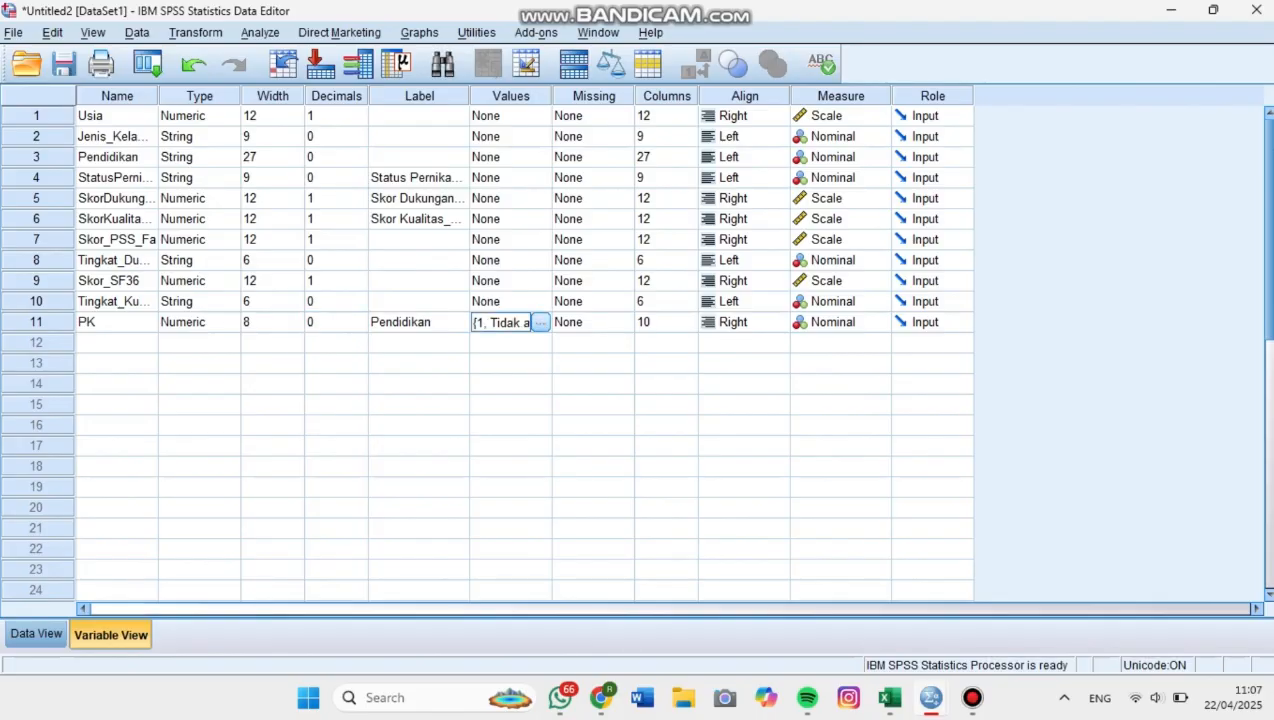
{"action": "left_click", "coordinate": [540, 322]}
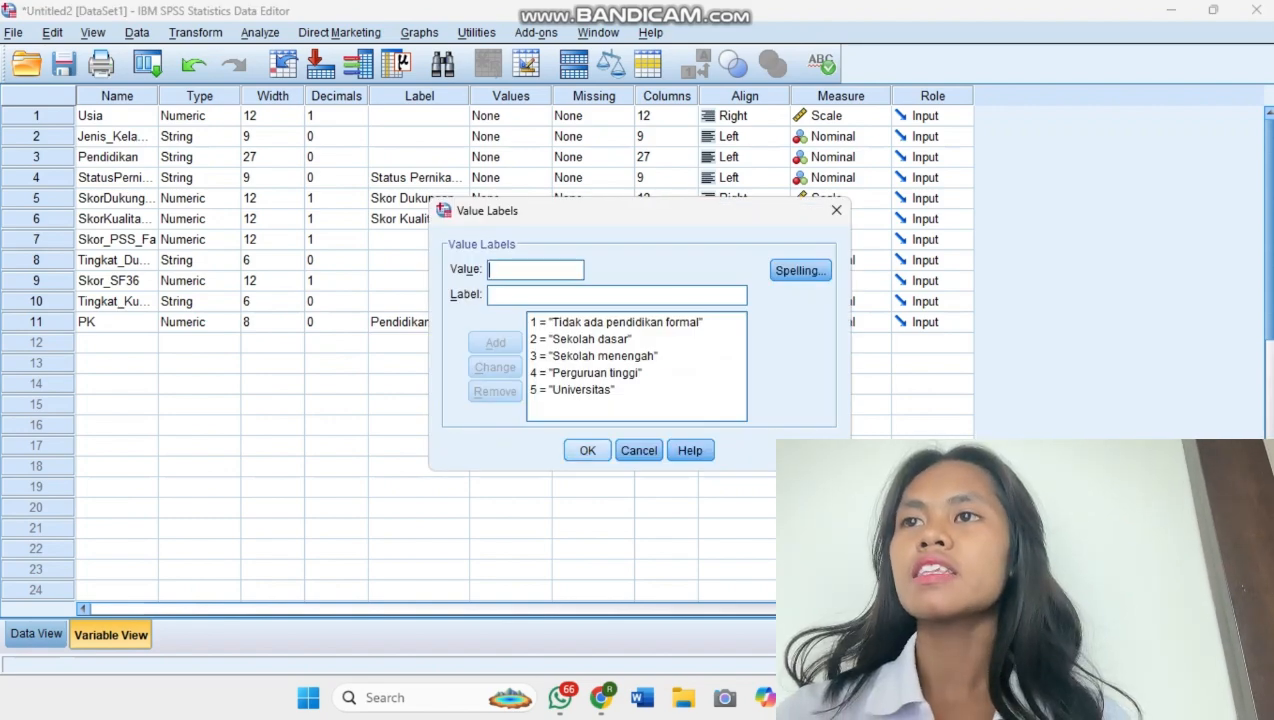
{"action": "left_click", "coordinate": [587, 450]}
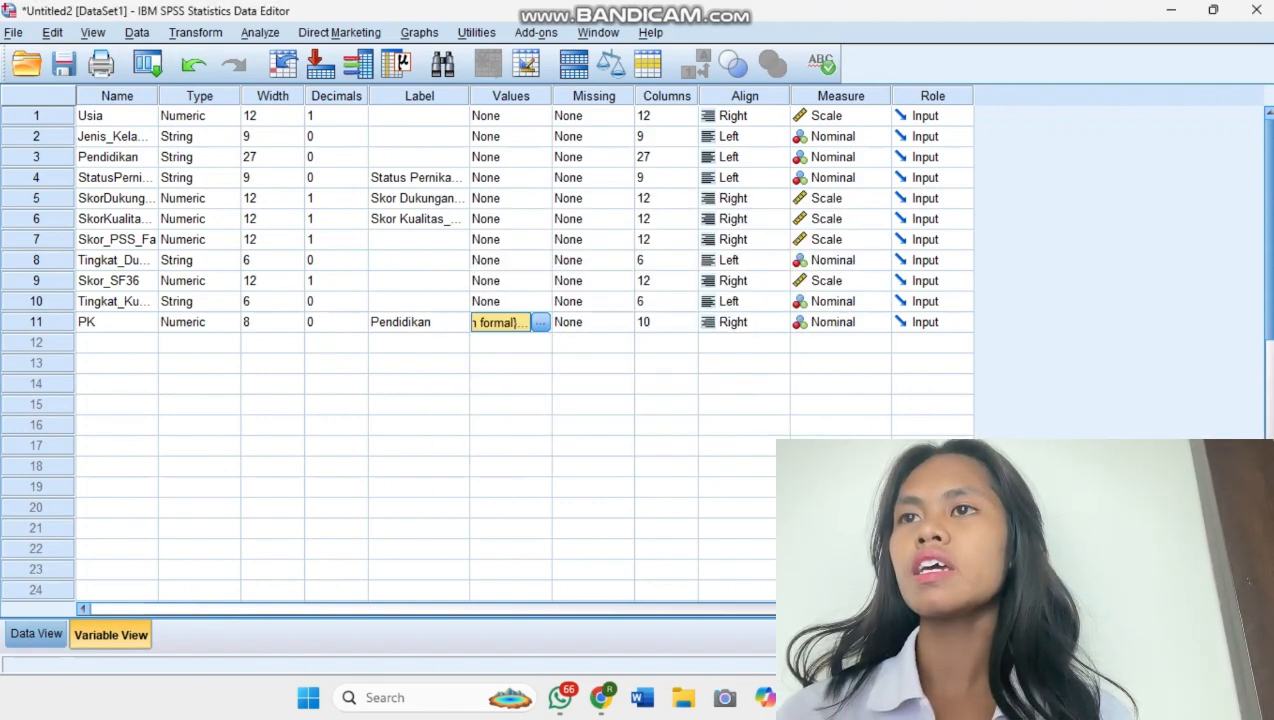
Start Recode into Different Variables and replace Pendidikan with Tingkat_Dukungan_Keluarga as the input variable.
{"action": "left_click", "coordinate": [196, 33]}
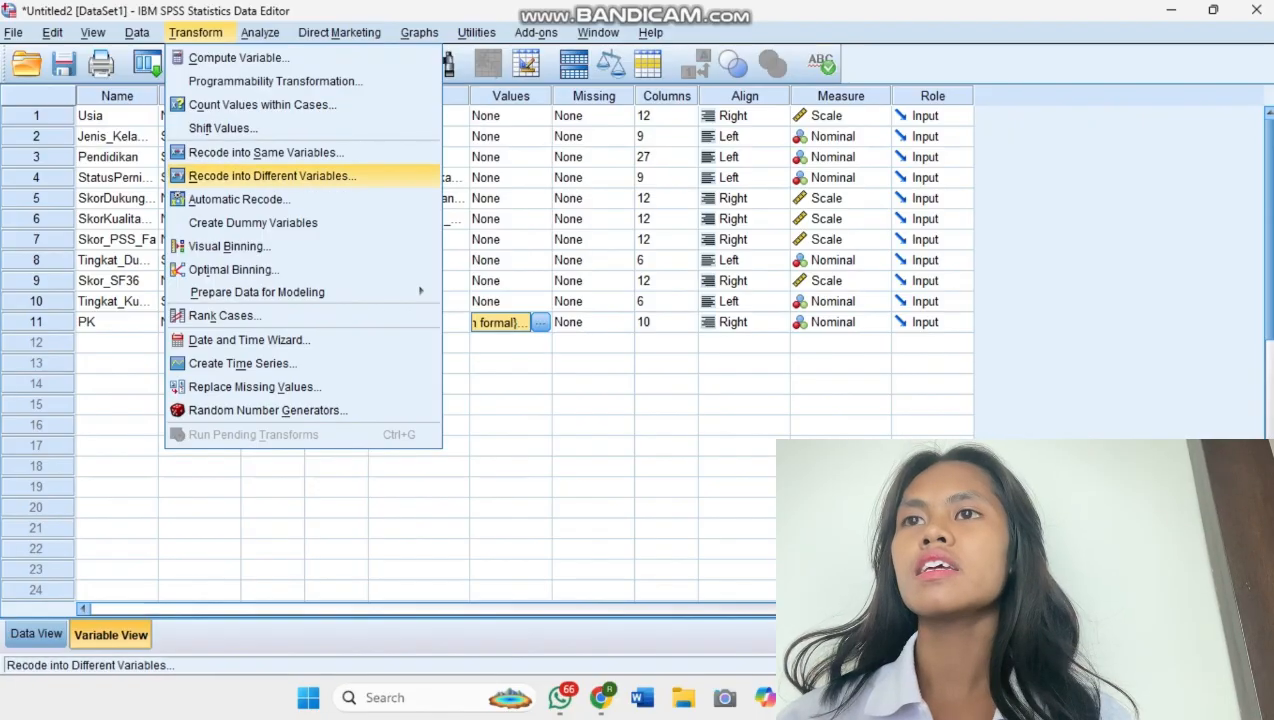
{"action": "left_click", "coordinate": [272, 176]}
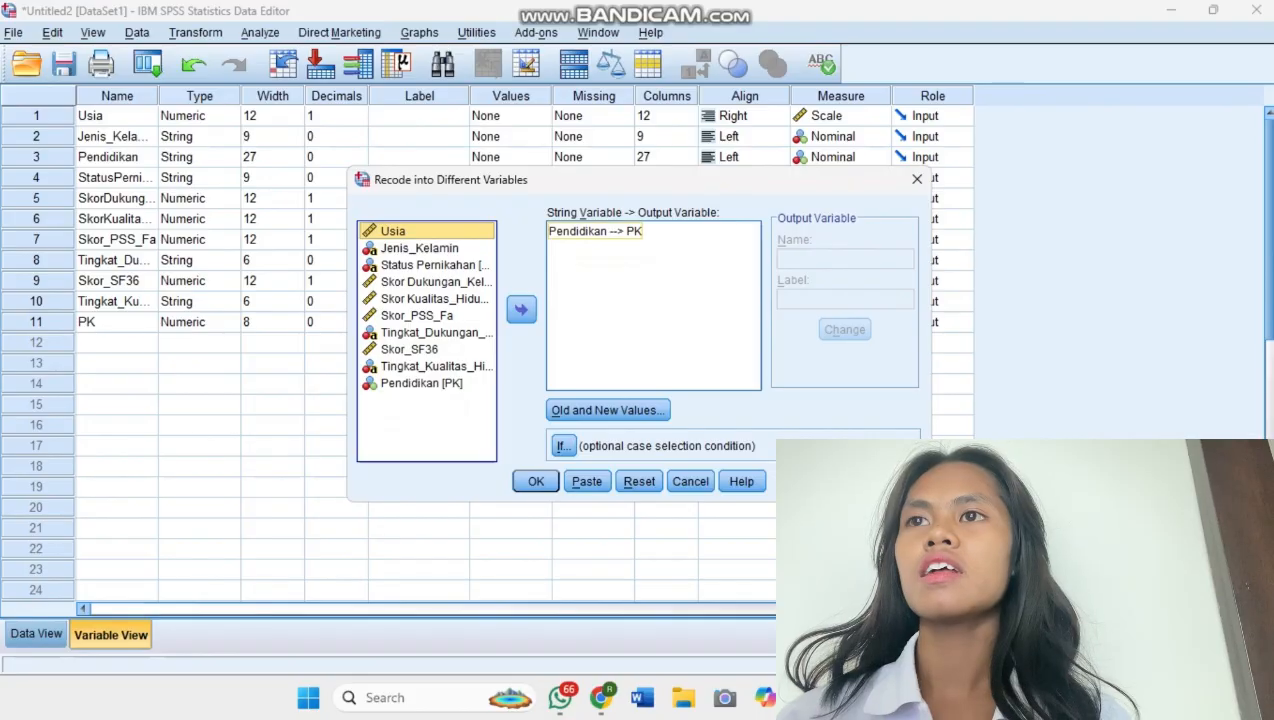
{"action": "left_click", "coordinate": [597, 231]}
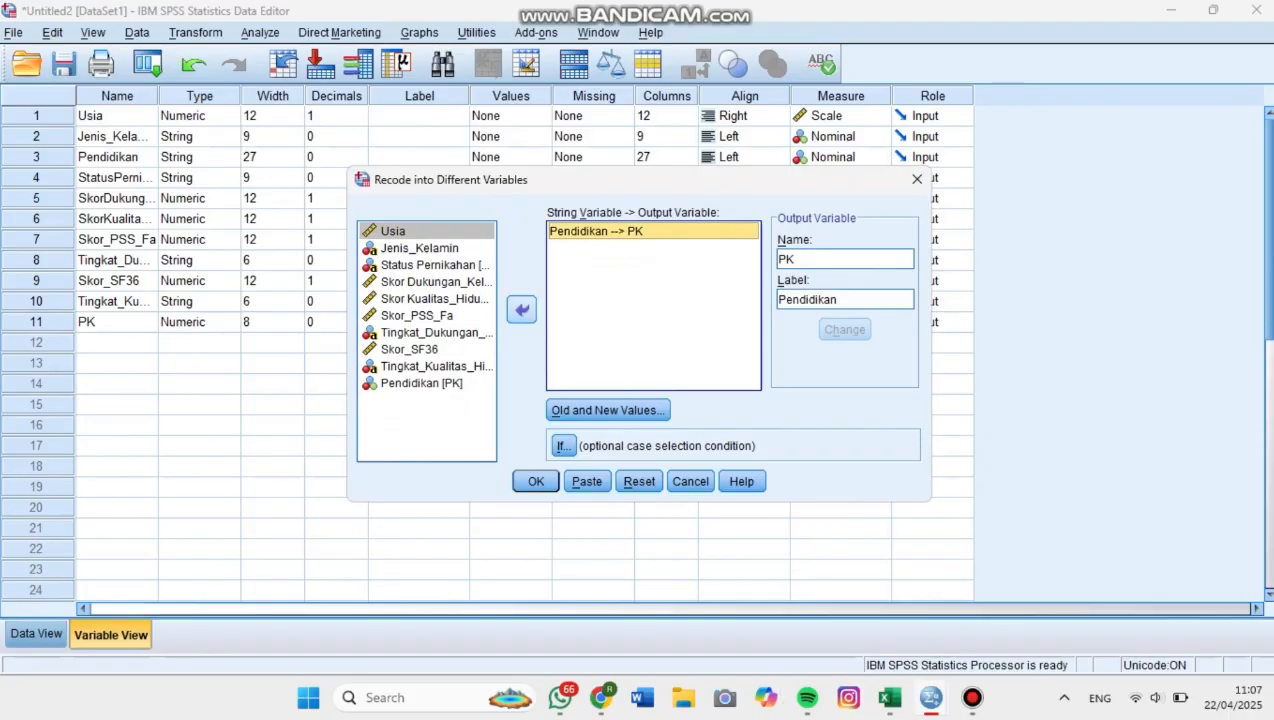
{"action": "left_click", "coordinate": [521, 310]}
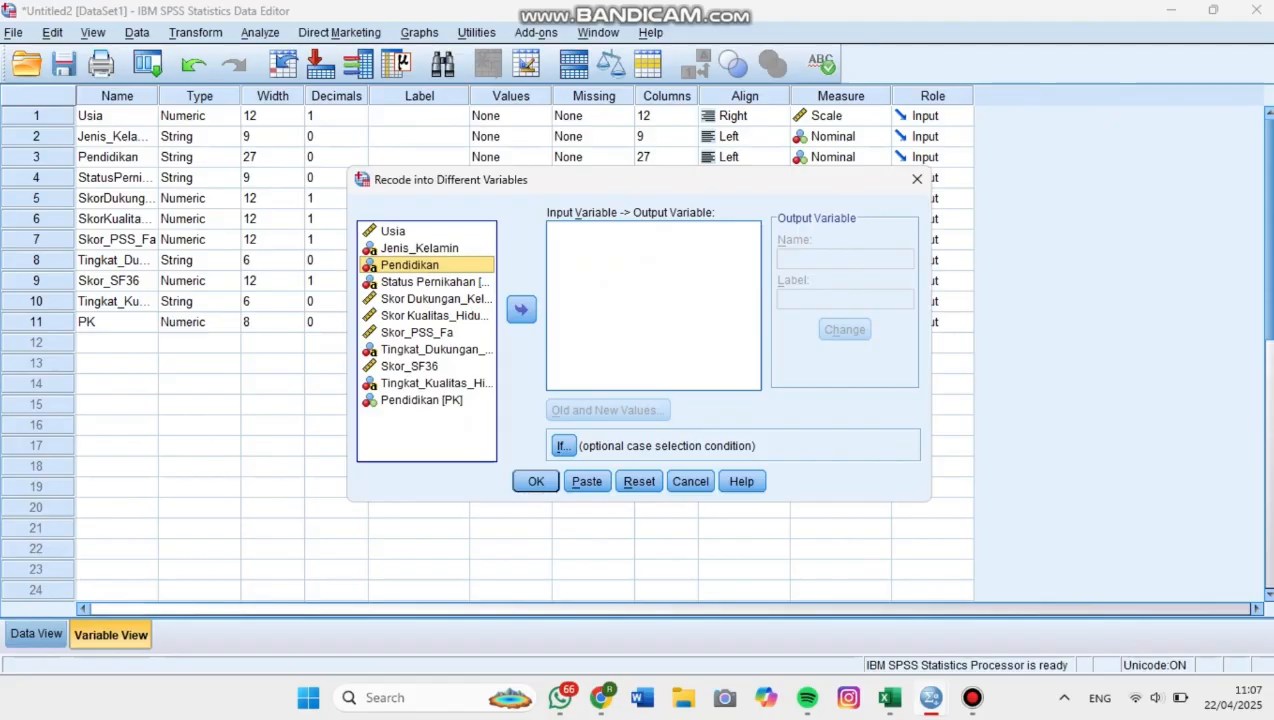
{"action": "left_click", "coordinate": [436, 350]}
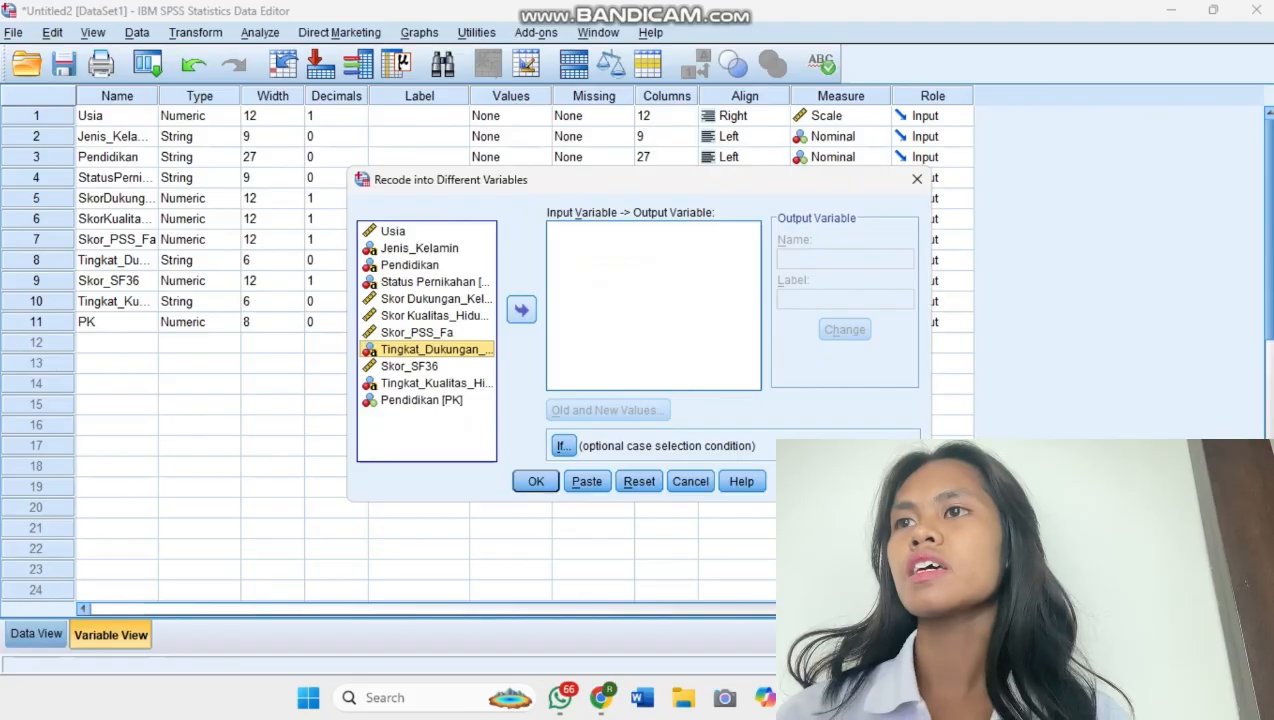
{"action": "left_click", "coordinate": [521, 310]}
Name the output variable TDK with the label "Tingkat Dukungan Keluarga" and apply it to the recode.
{"action": "left_click", "coordinate": [845, 259]}
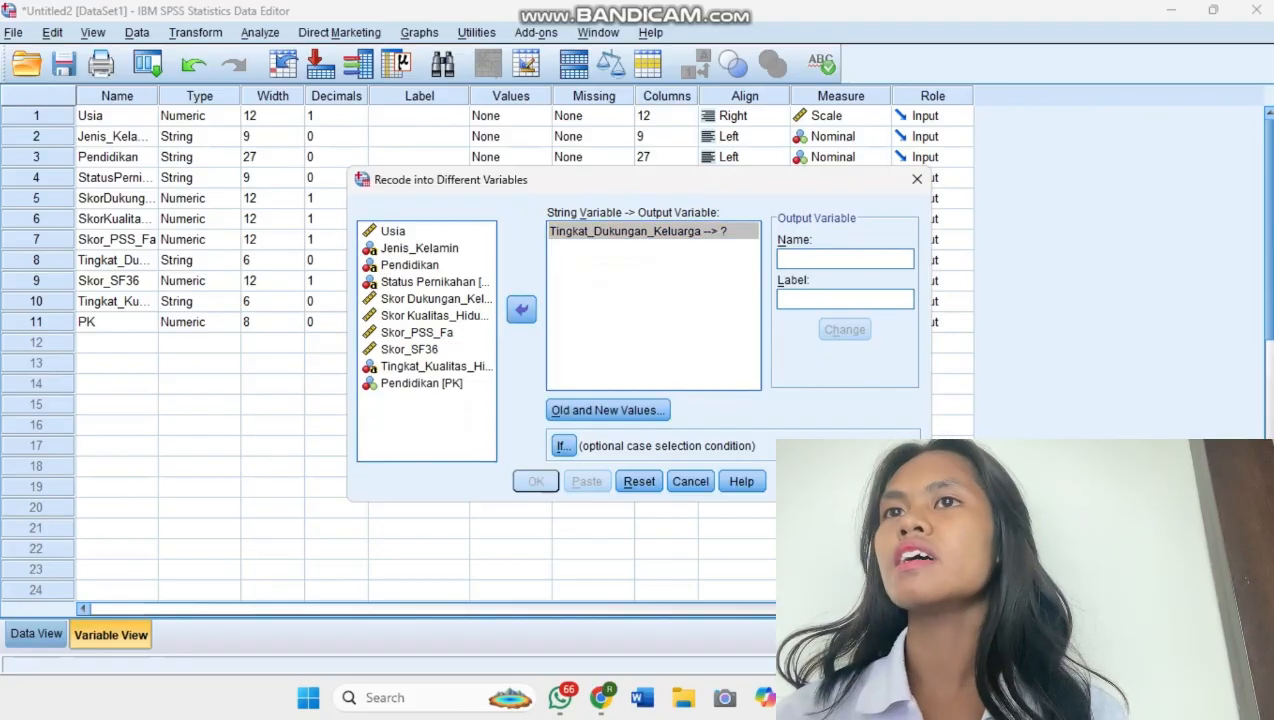
{"action": "type", "text": "TDK"}
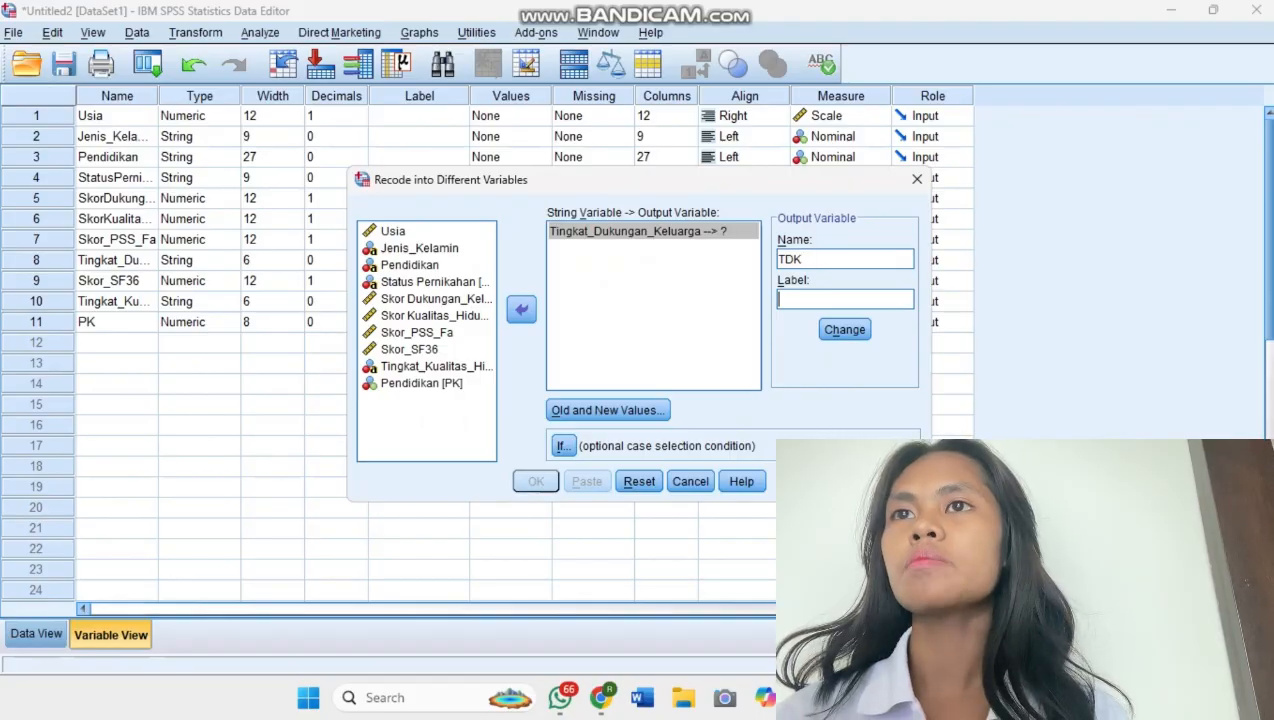
{"action": "type", "text": "Ting"}
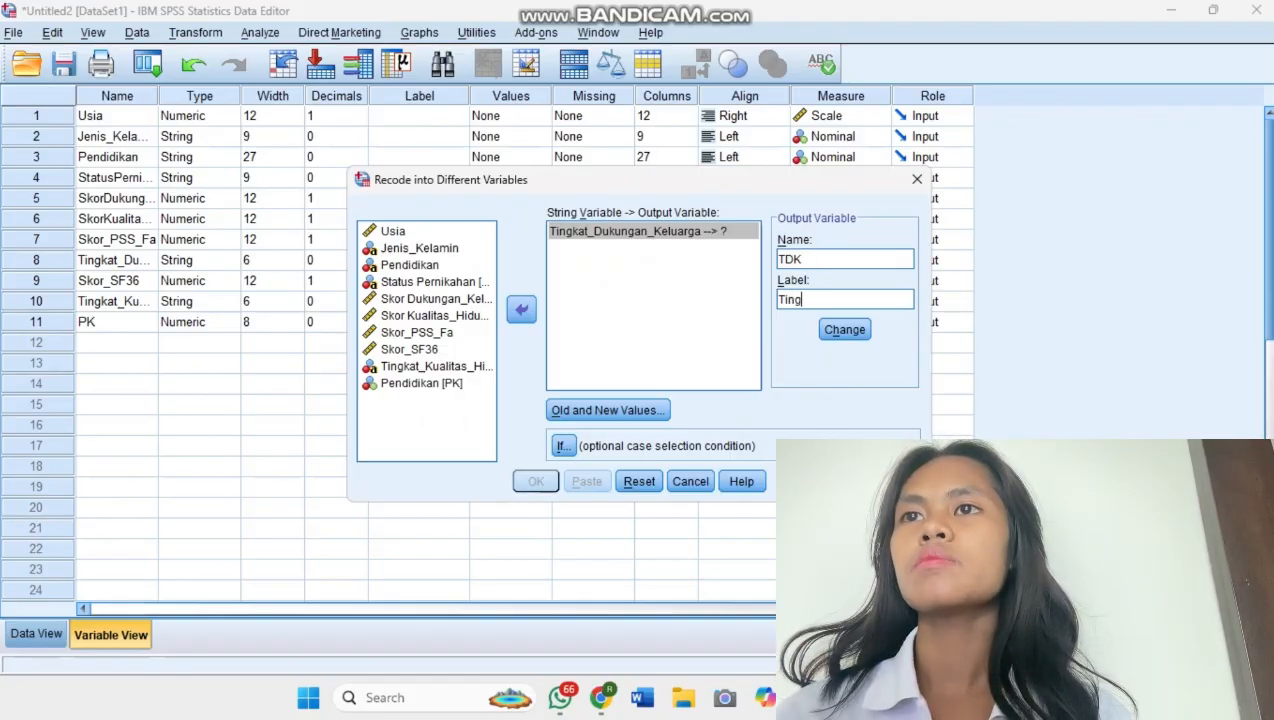
{"action": "type", "text": "kat"}
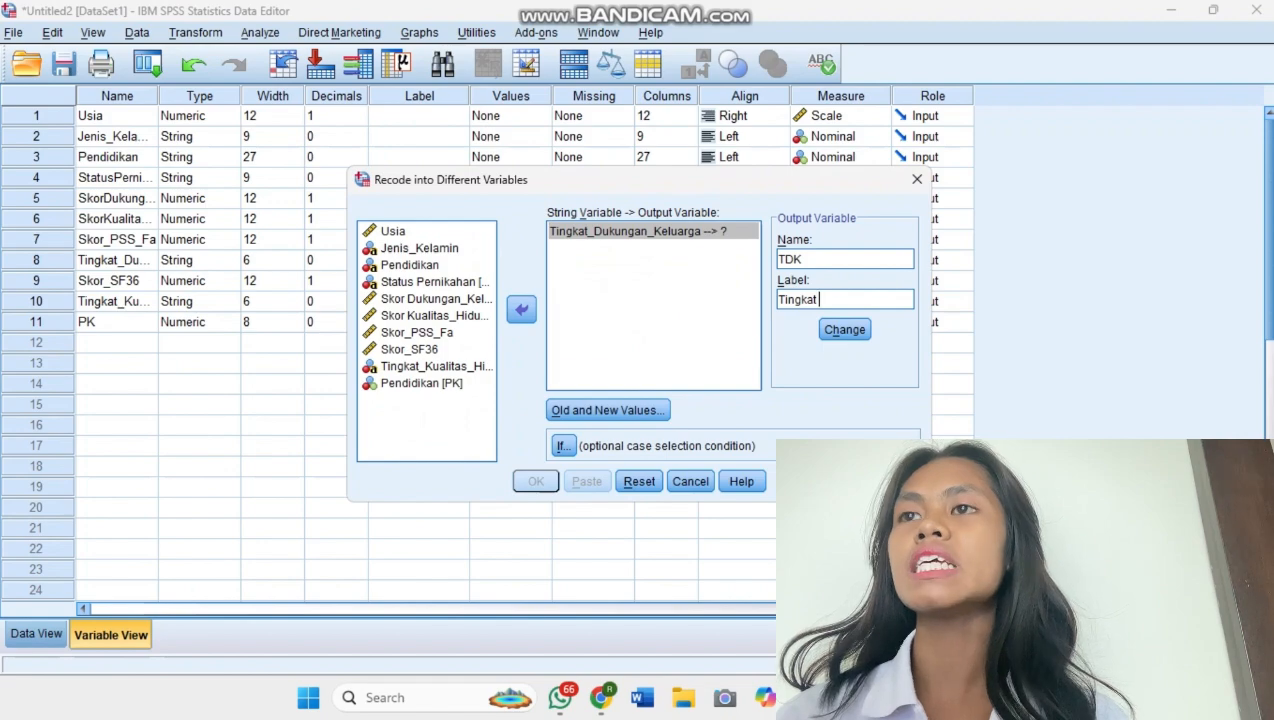
{"action": "type", "text": " Dukungan "}
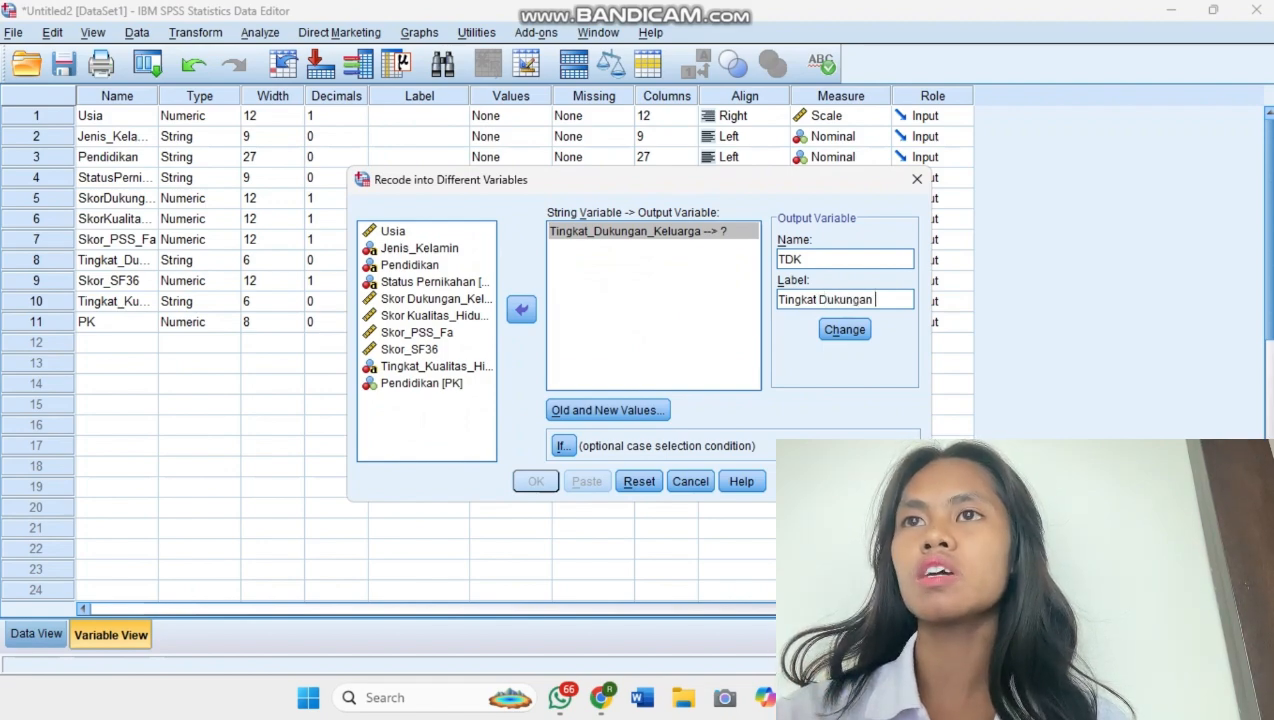
{"action": "type", "text": "Keluarga"}
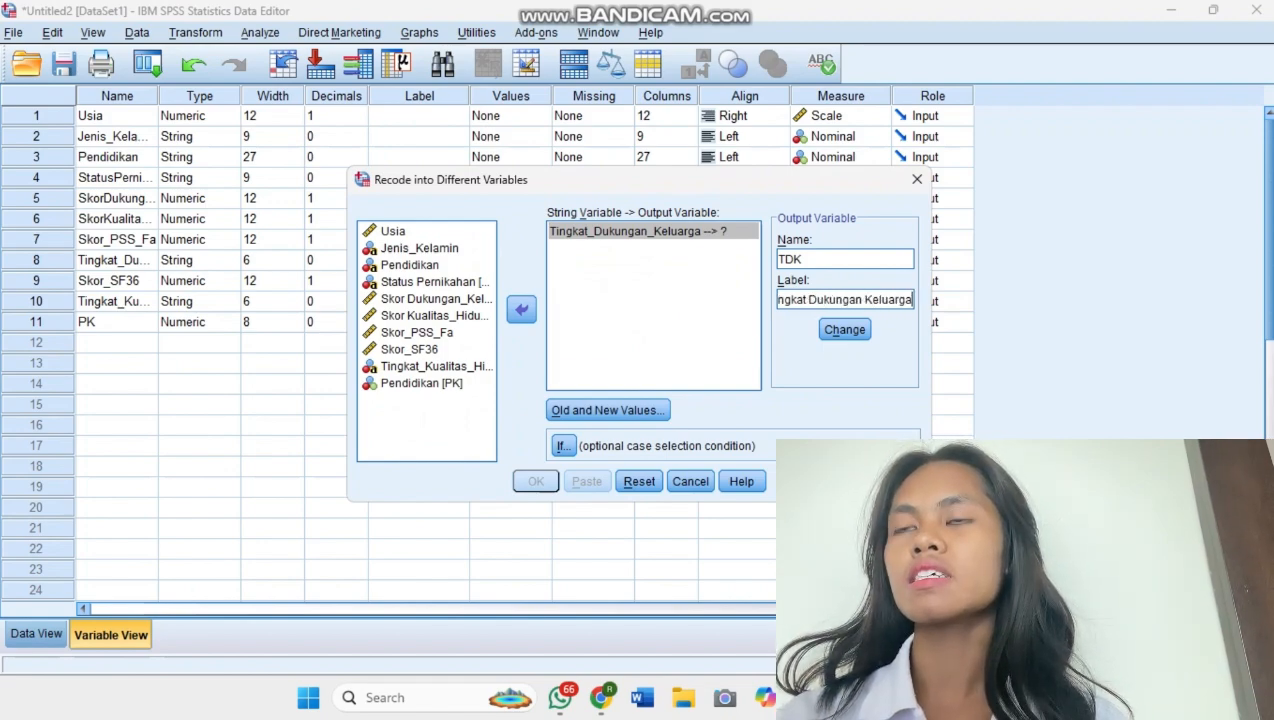
{"action": "left_click", "coordinate": [844, 329]}
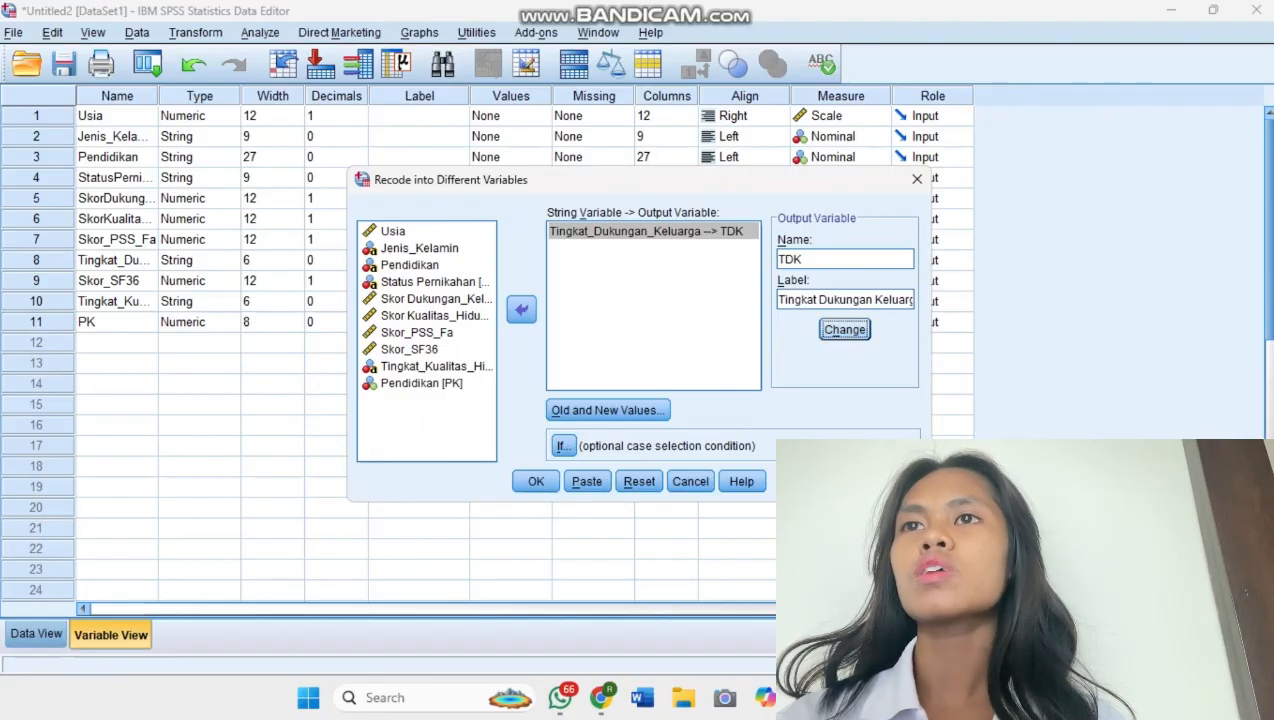
Remove all the leftover education-level mappings from the recode's old and new values.
{"action": "left_click", "coordinate": [608, 410]}
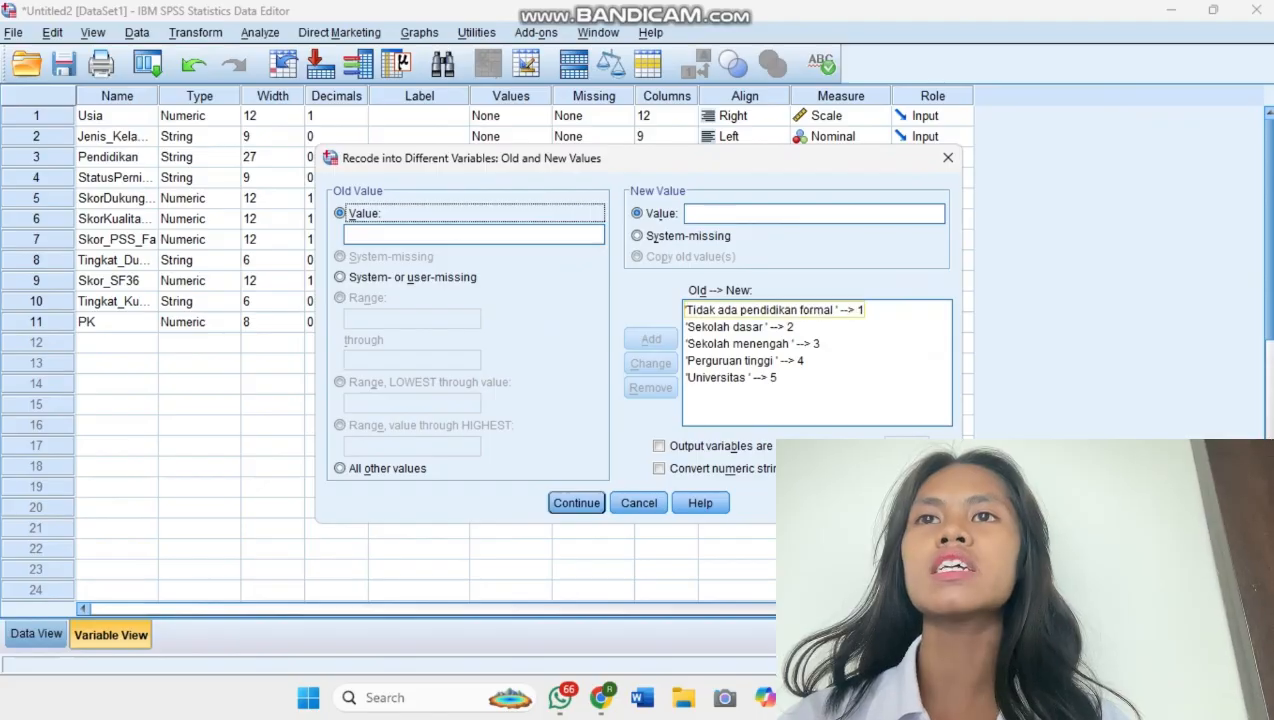
{"action": "left_click", "coordinate": [775, 310]}
{"action": "mouse_move", "coordinate": [775, 309]}
{"action": "left_mouse_down"}
{"action": "mouse_move", "coordinate": [775, 377]}
{"action": "mouse_move", "coordinate": [775, 310]}
{"action": "left_mouse_up"}
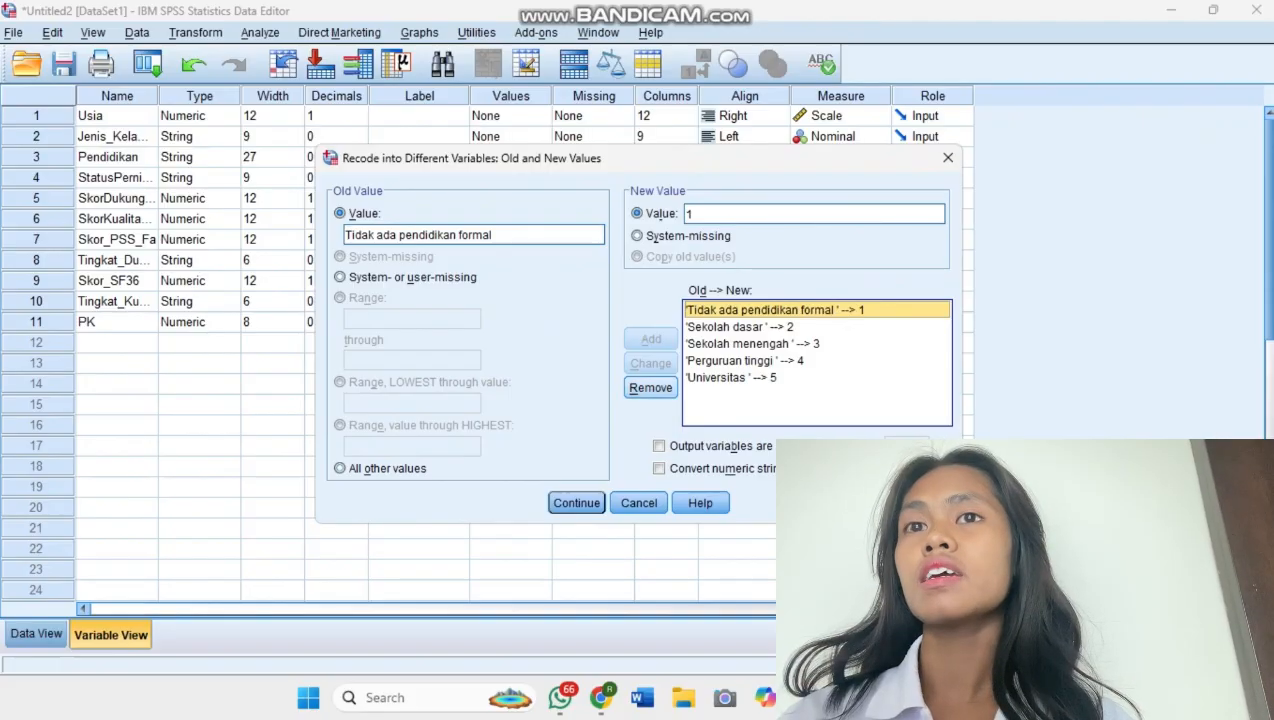
{"action": "left_click", "coordinate": [650, 387]}
{"action": "left_click", "coordinate": [775, 310]}
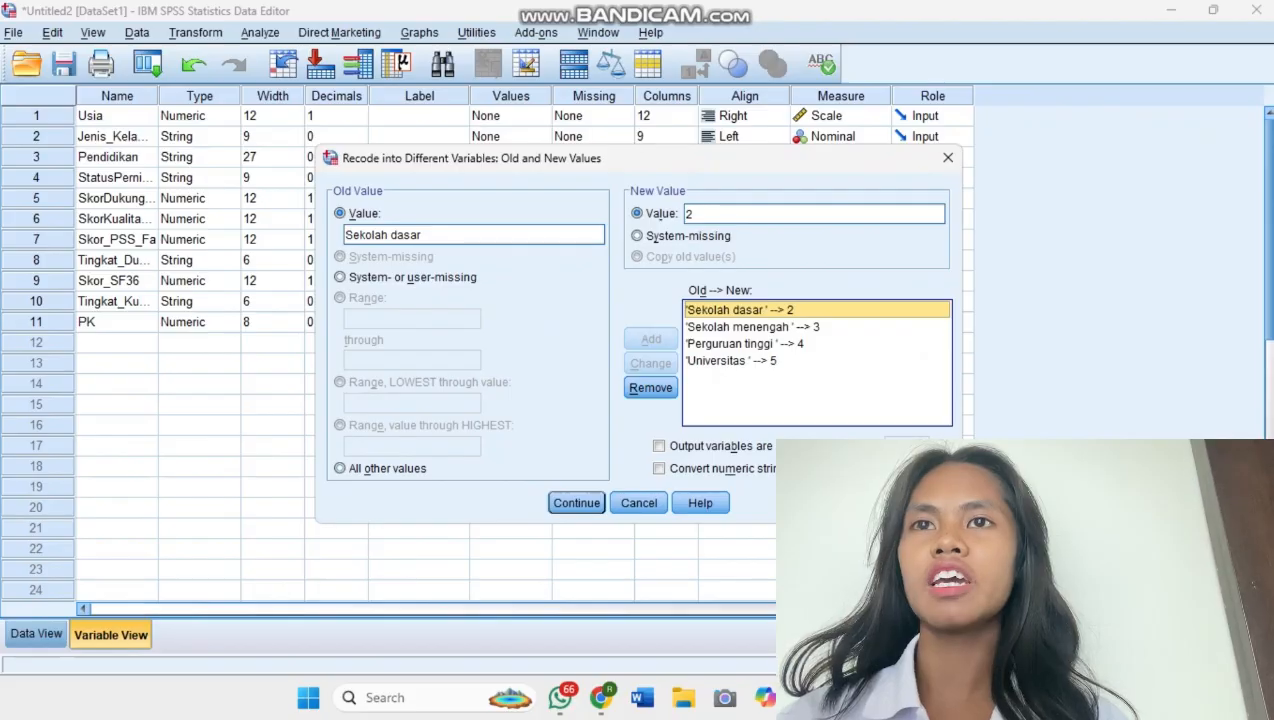
{"action": "left_click", "coordinate": [650, 387]}
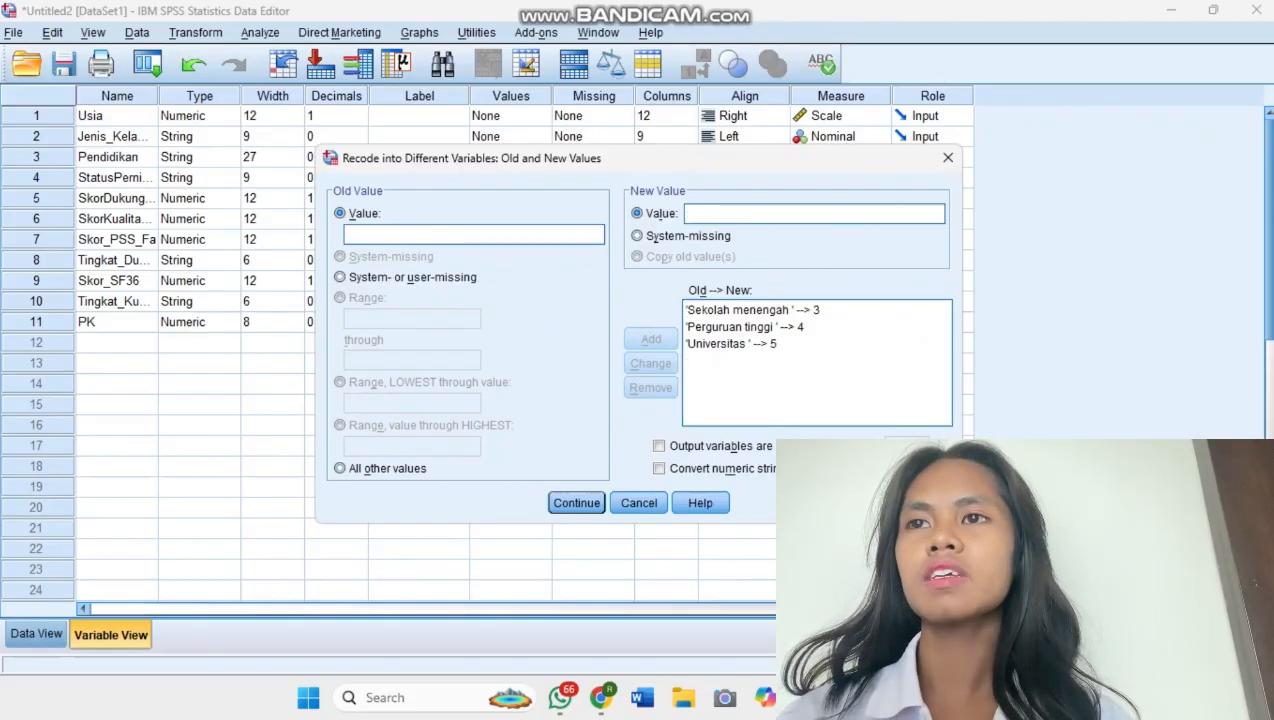
{"action": "left_click", "coordinate": [775, 310]}
{"action": "left_click", "coordinate": [650, 387]}
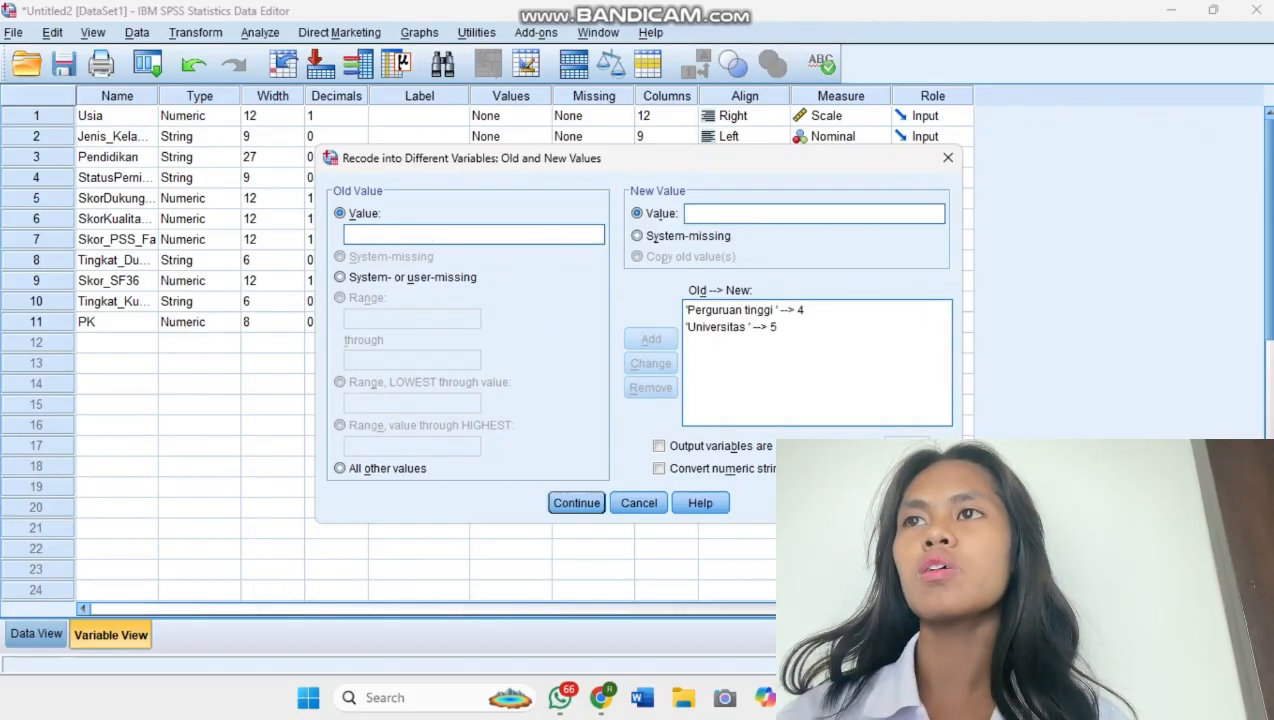
{"action": "left_click", "coordinate": [650, 387]}
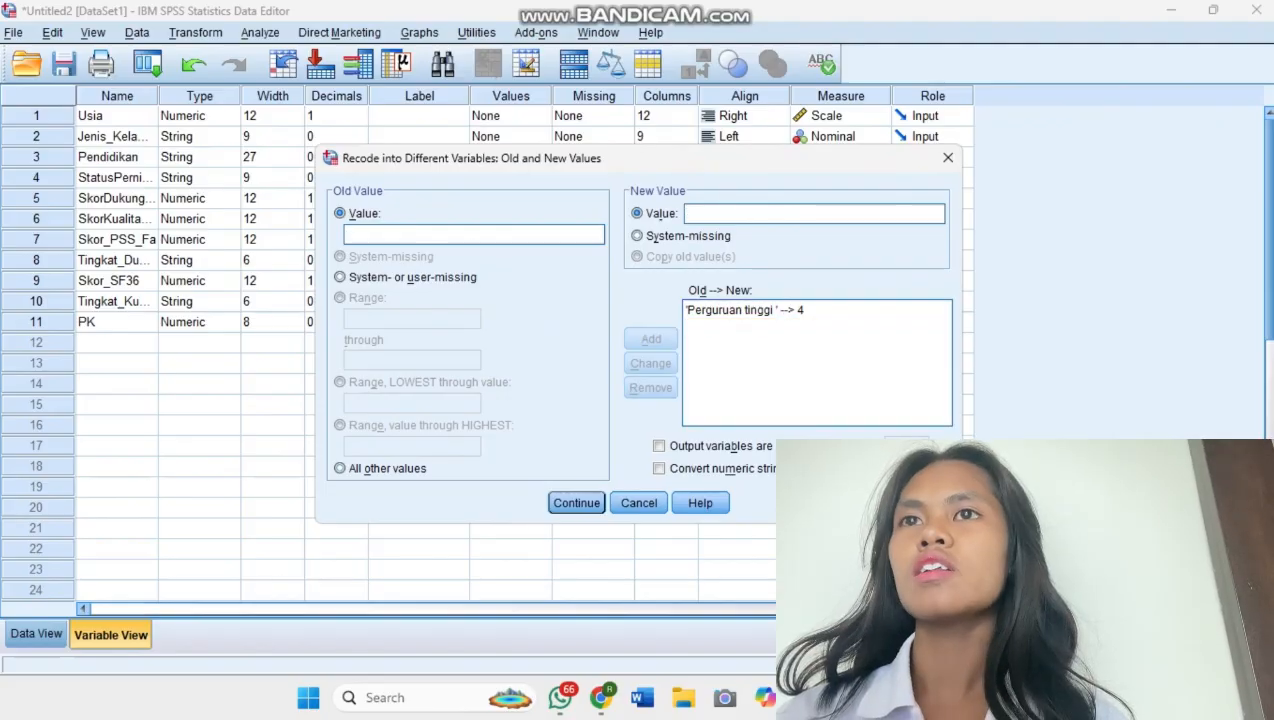
{"action": "left_click", "coordinate": [745, 310]}
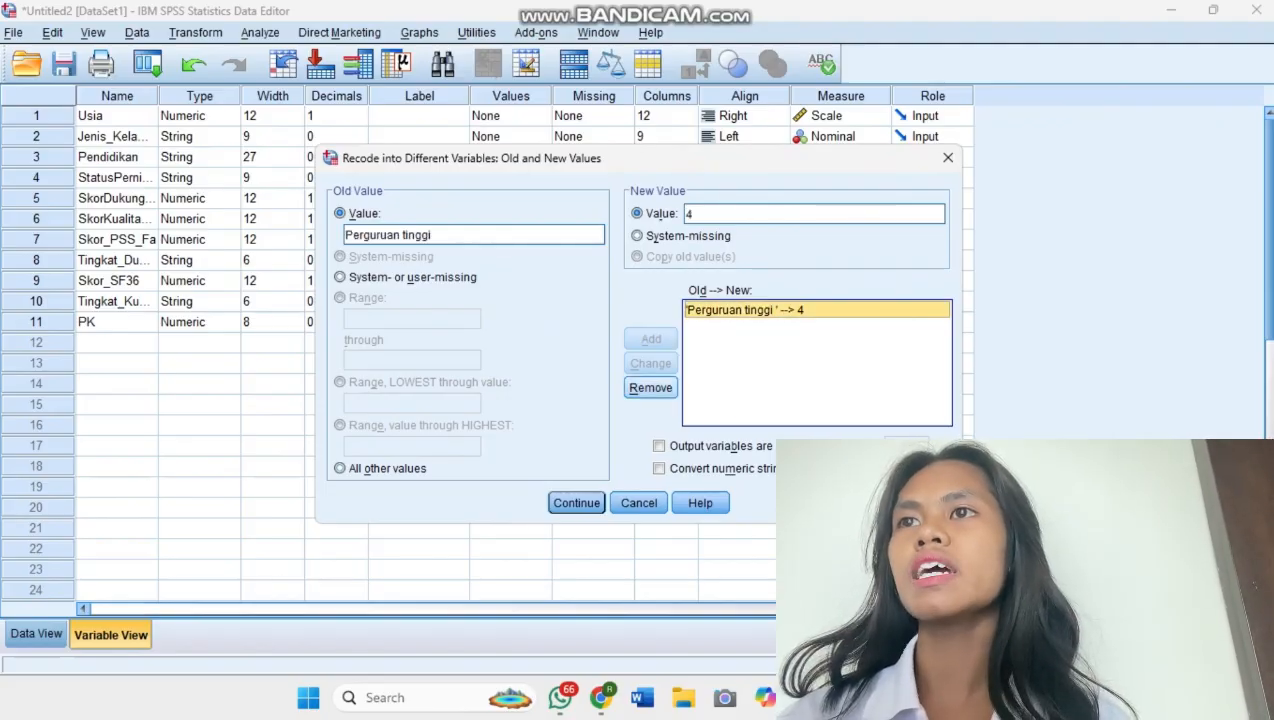
{"action": "left_click", "coordinate": [650, 387]}
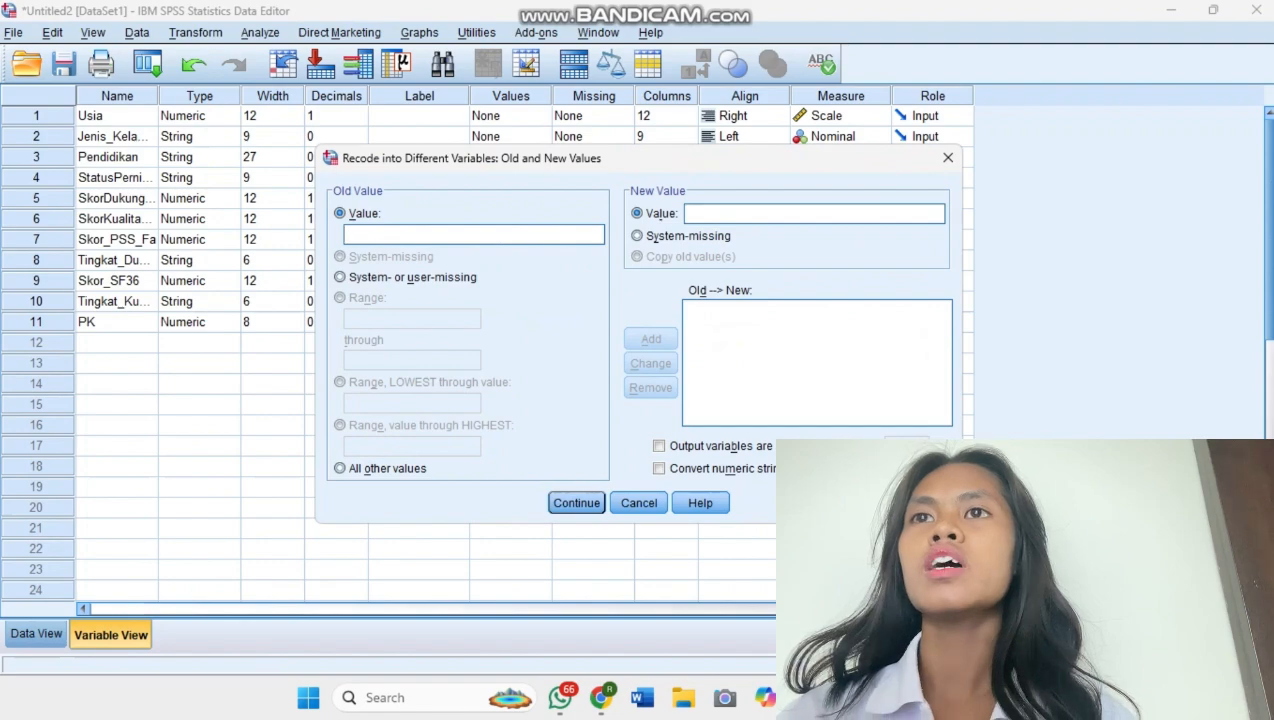
Add a recode mapping from the old value "Rendah" to the new value 1.
{"action": "type", "text": "Re"}
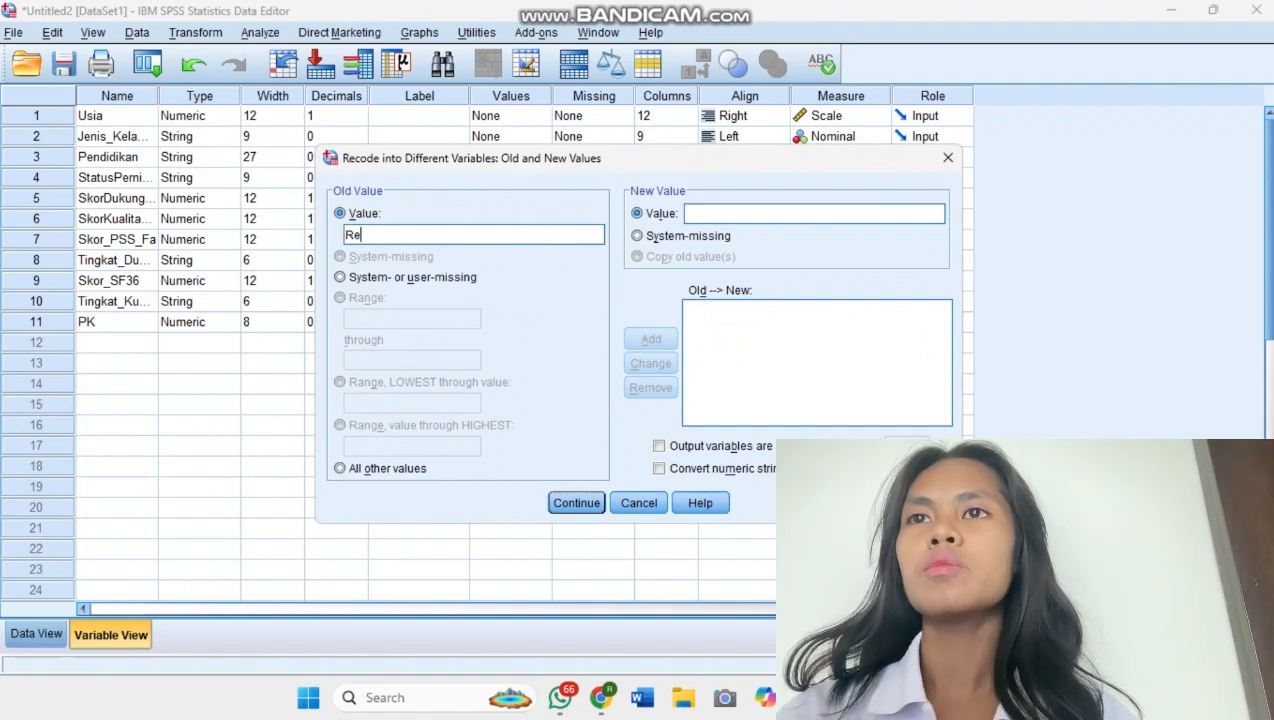
{"action": "type", "text": "ndah"}
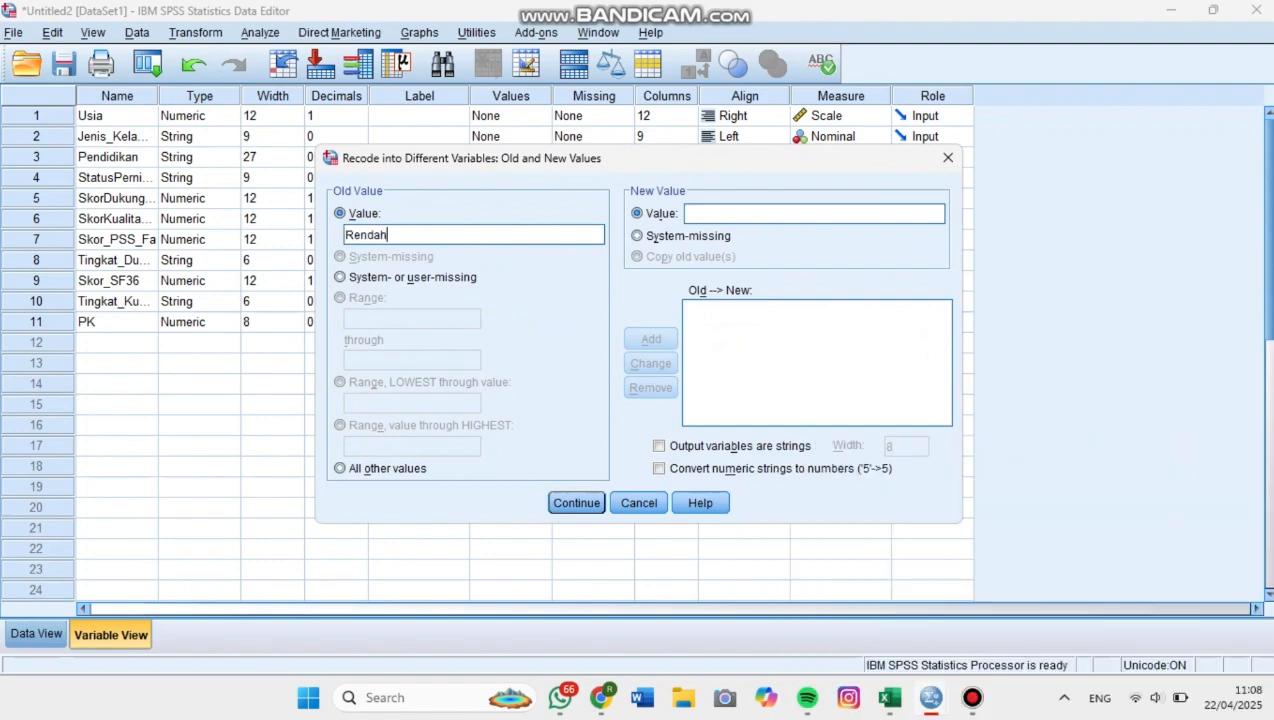
{"action": "left_click", "coordinate": [720, 213]}
{"action": "type", "text": "1"}
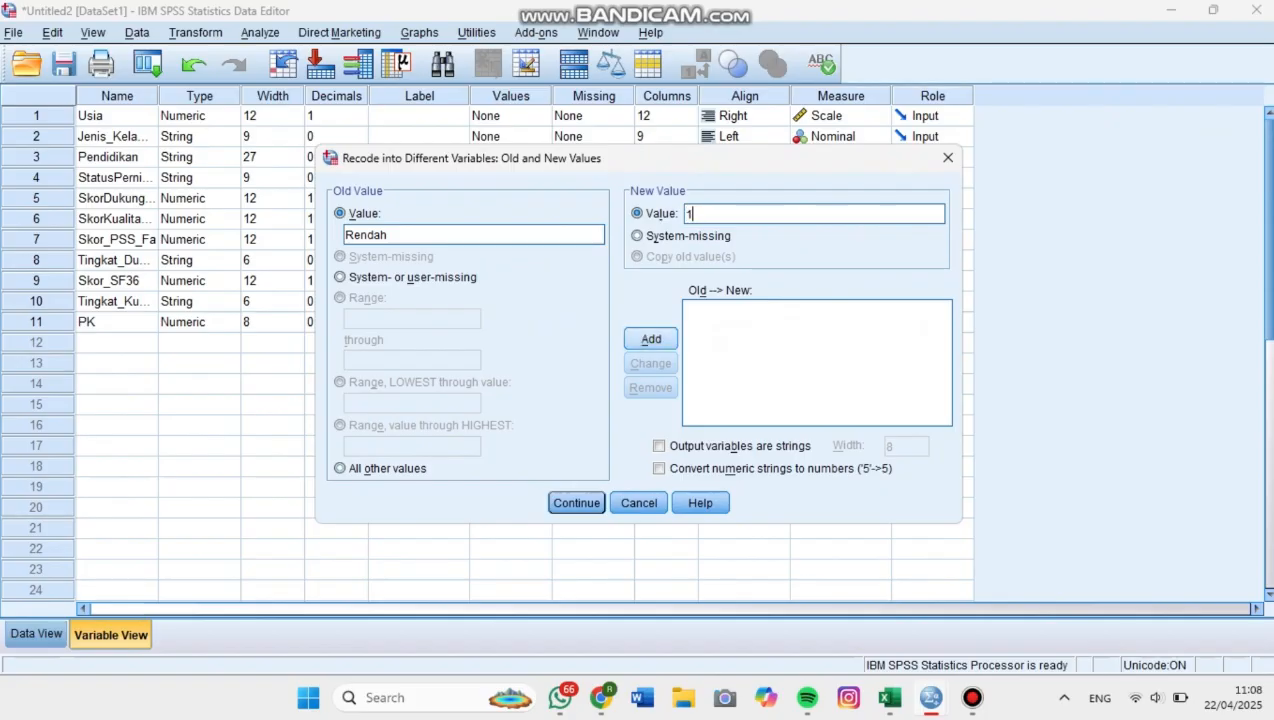
{"action": "left_click", "coordinate": [651, 339]}
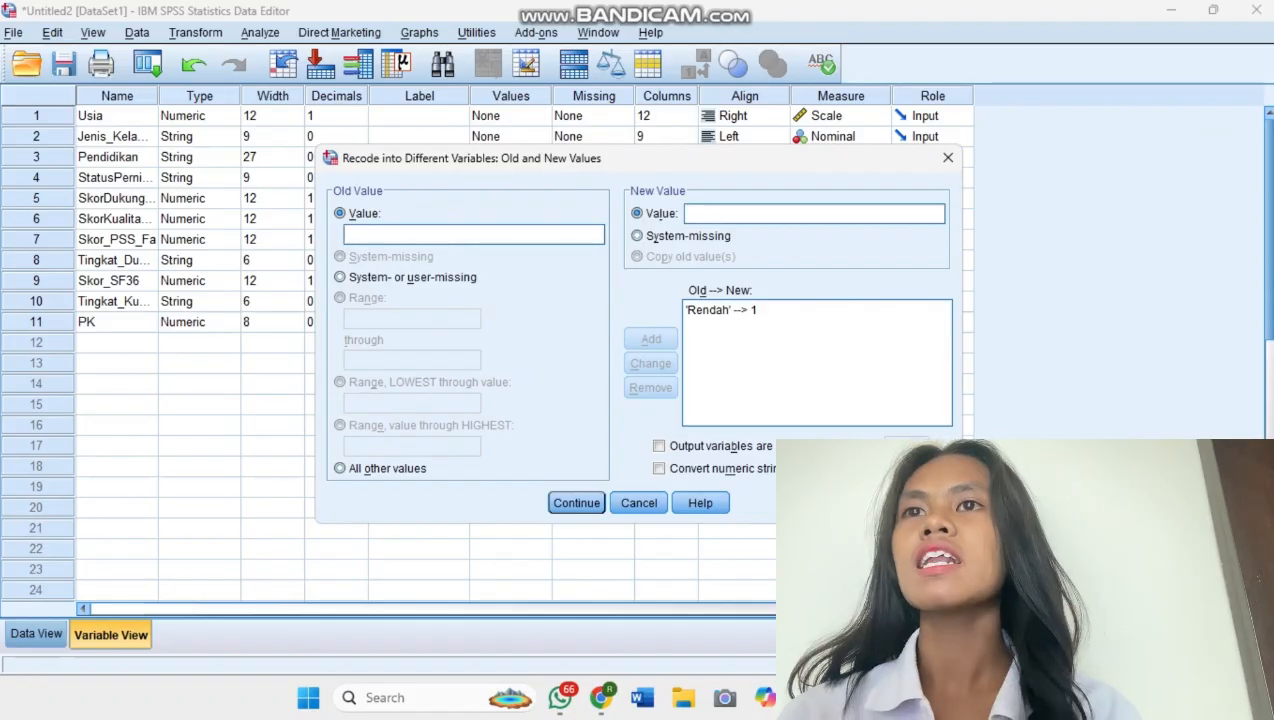
Check the support categories in the Excel data sheet, return to SPSS and add the recode mapping "Sedang" to 2.
{"action": "left_click", "coordinate": [826, 604]}
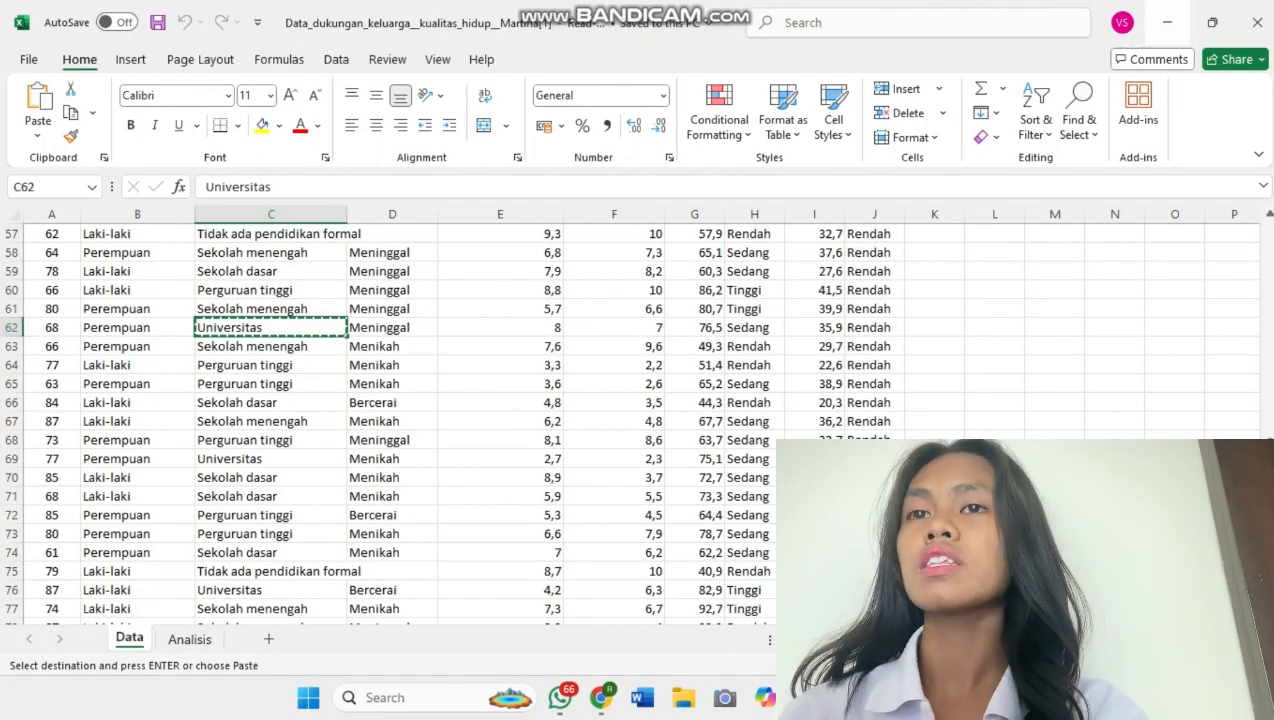
{"action": "left_click", "coordinate": [1167, 22]}
{"action": "type", "text": "Sedang"}
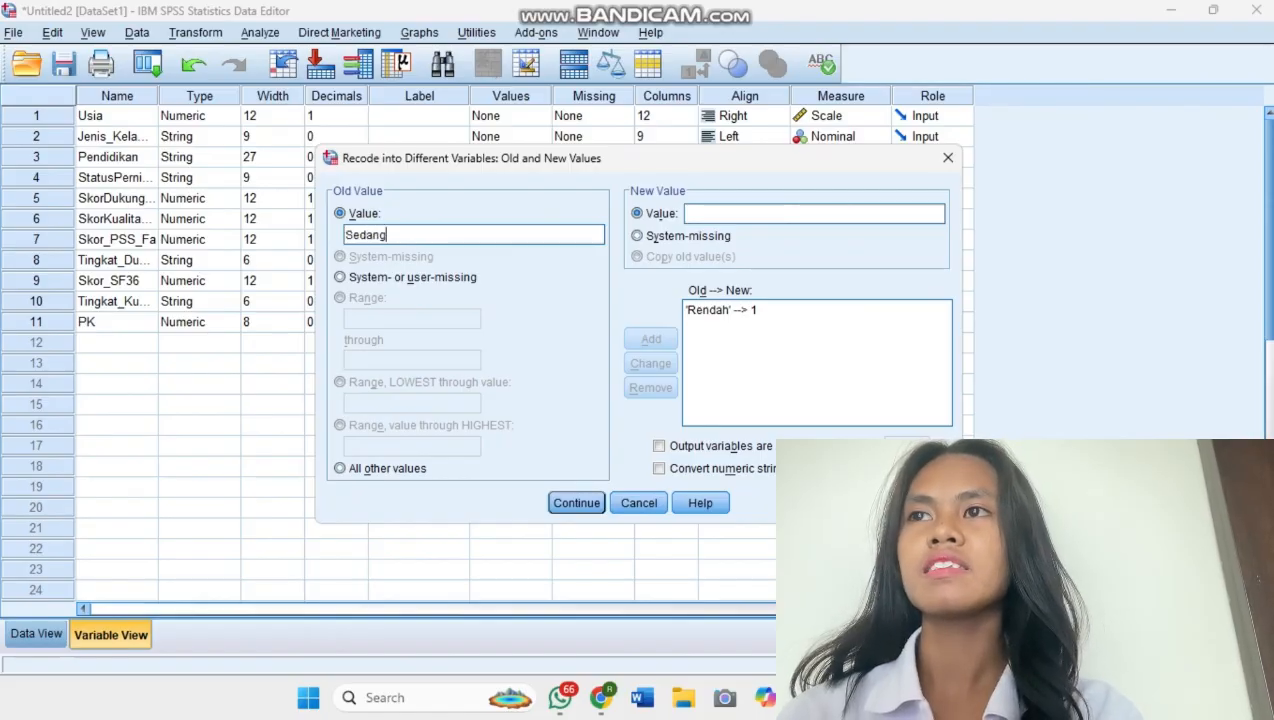
{"action": "left_click", "coordinate": [730, 214]}
{"action": "type", "text": "2"}
{"action": "left_click", "coordinate": [650, 339]}
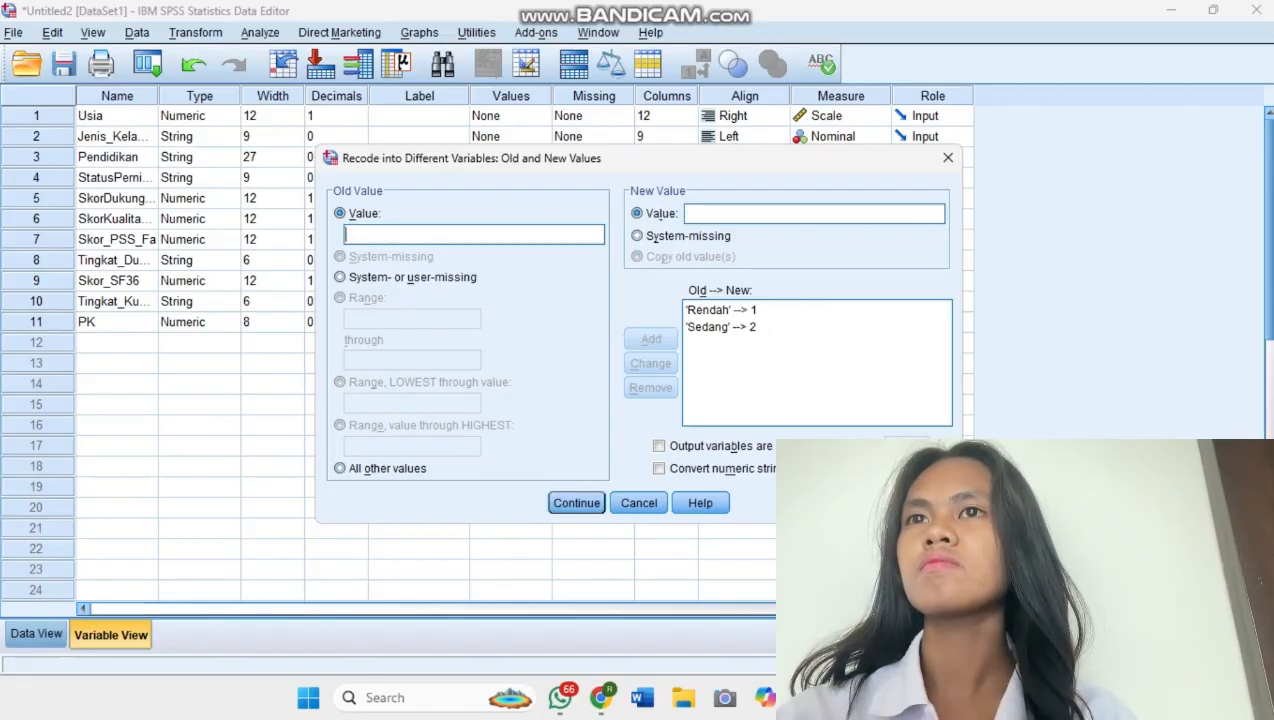
Add the recode mapping "Tinggi" to 3 and run the recode into TDK.
{"action": "type", "text": "Tinggi"}
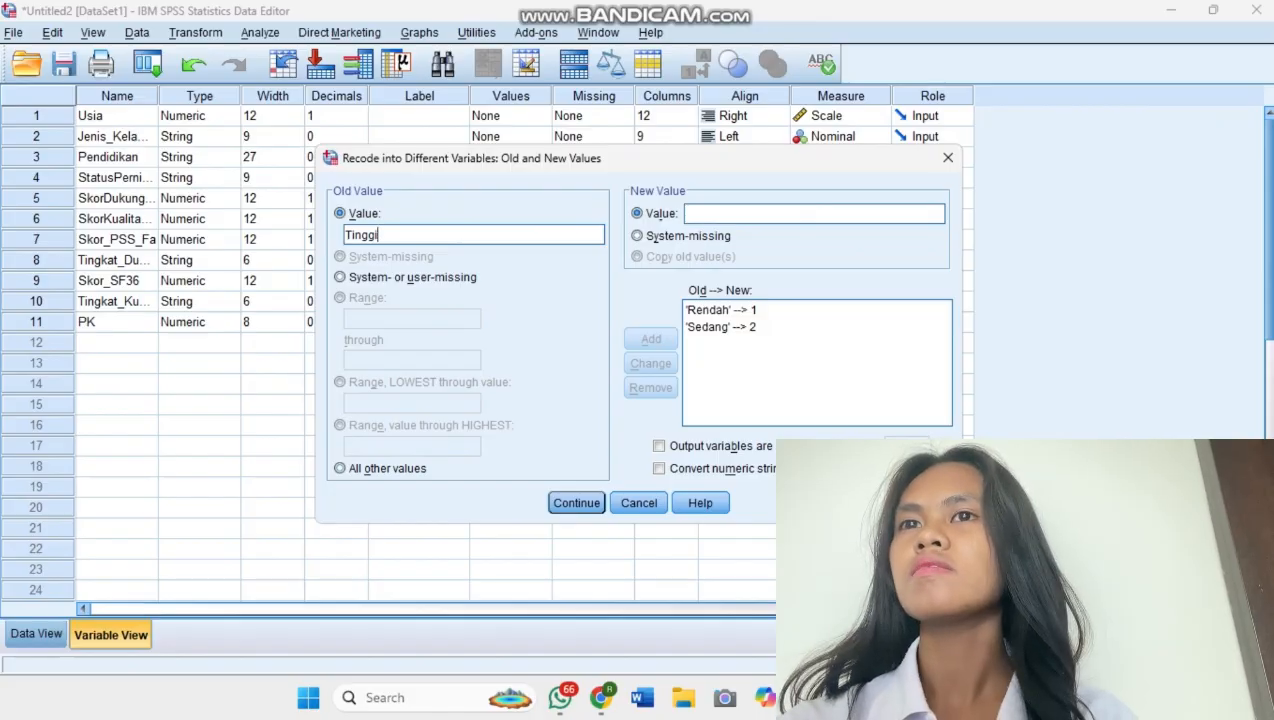
{"action": "left_click", "coordinate": [814, 213]}
{"action": "type", "text": "3"}
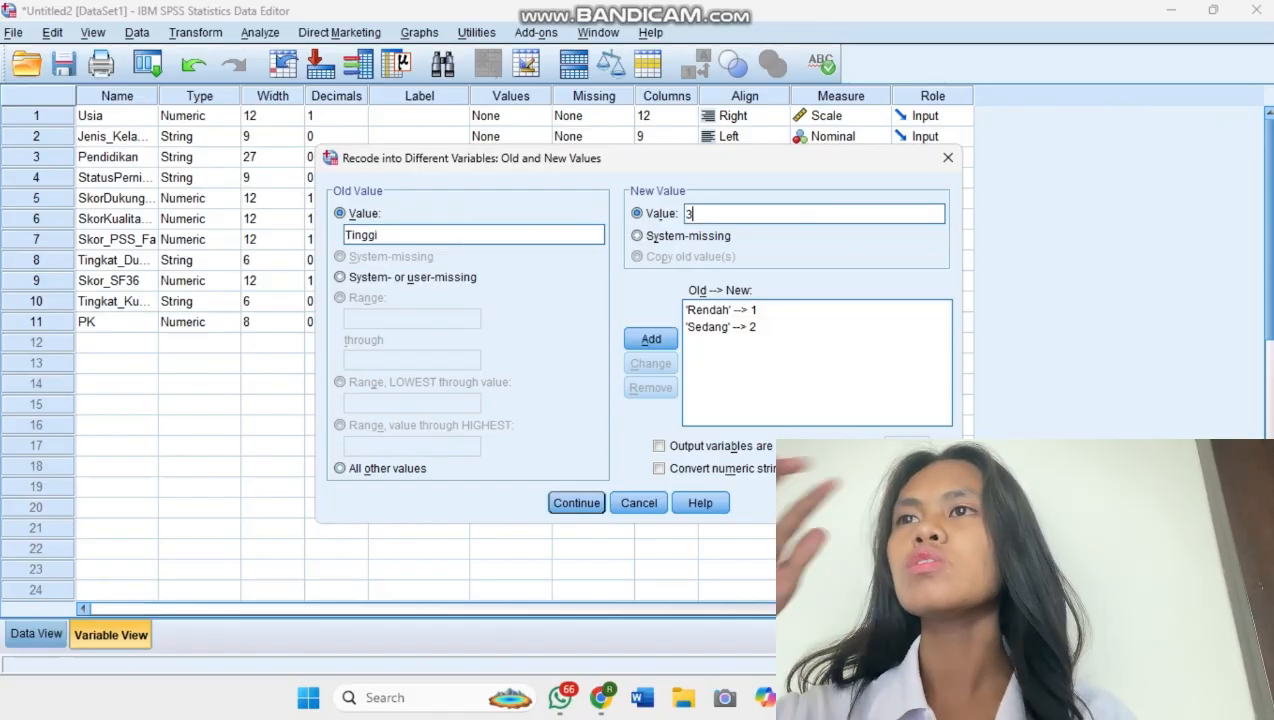
{"action": "left_click", "coordinate": [651, 339]}
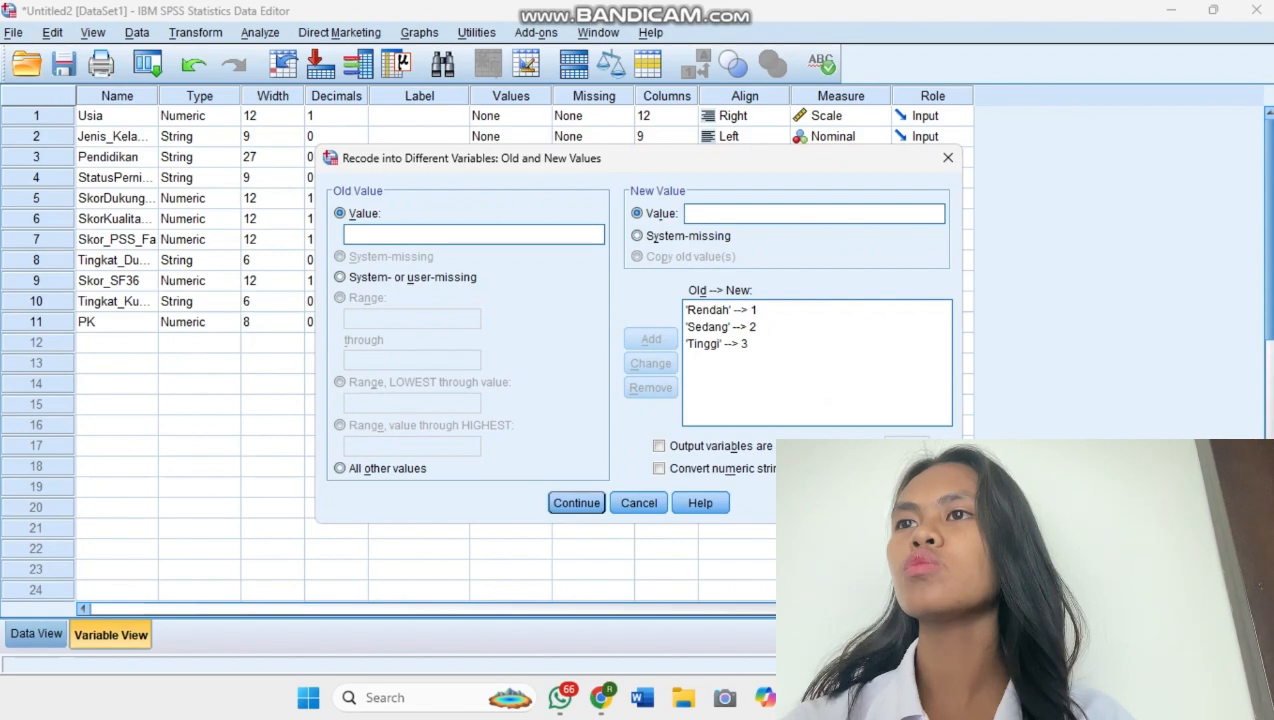
{"action": "left_click", "coordinate": [576, 503]}
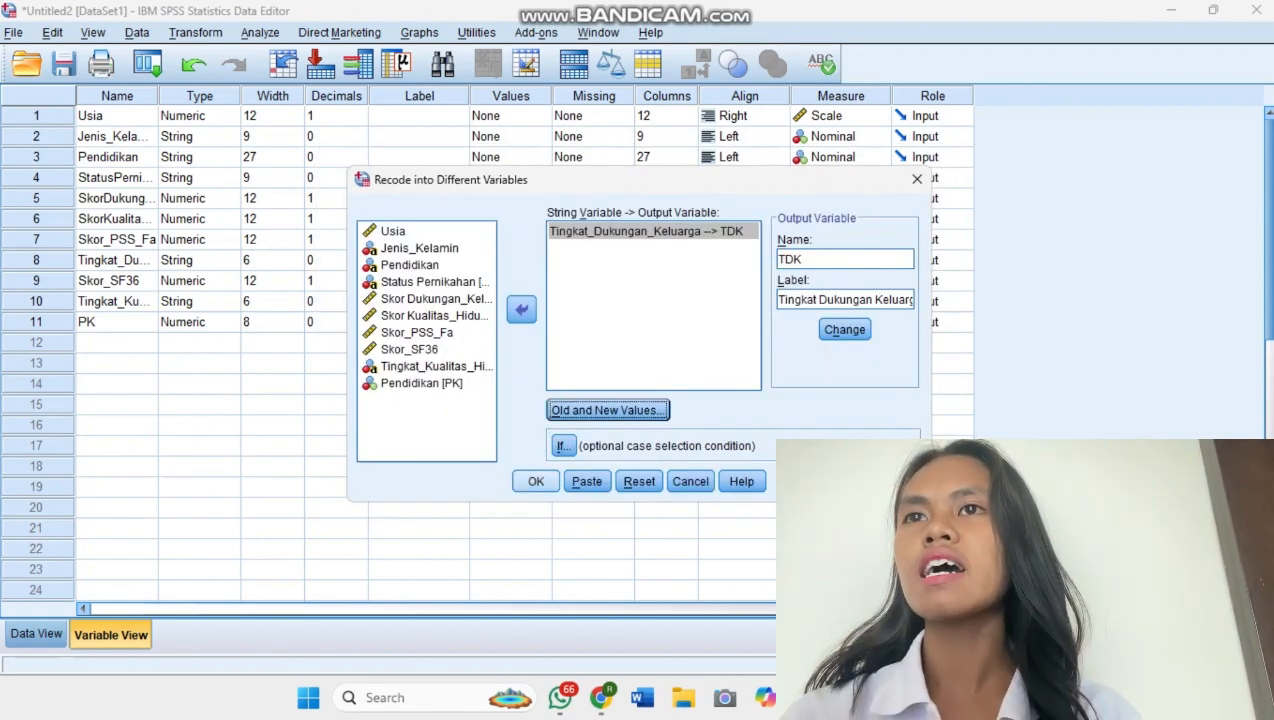
{"action": "left_click", "coordinate": [536, 481]}
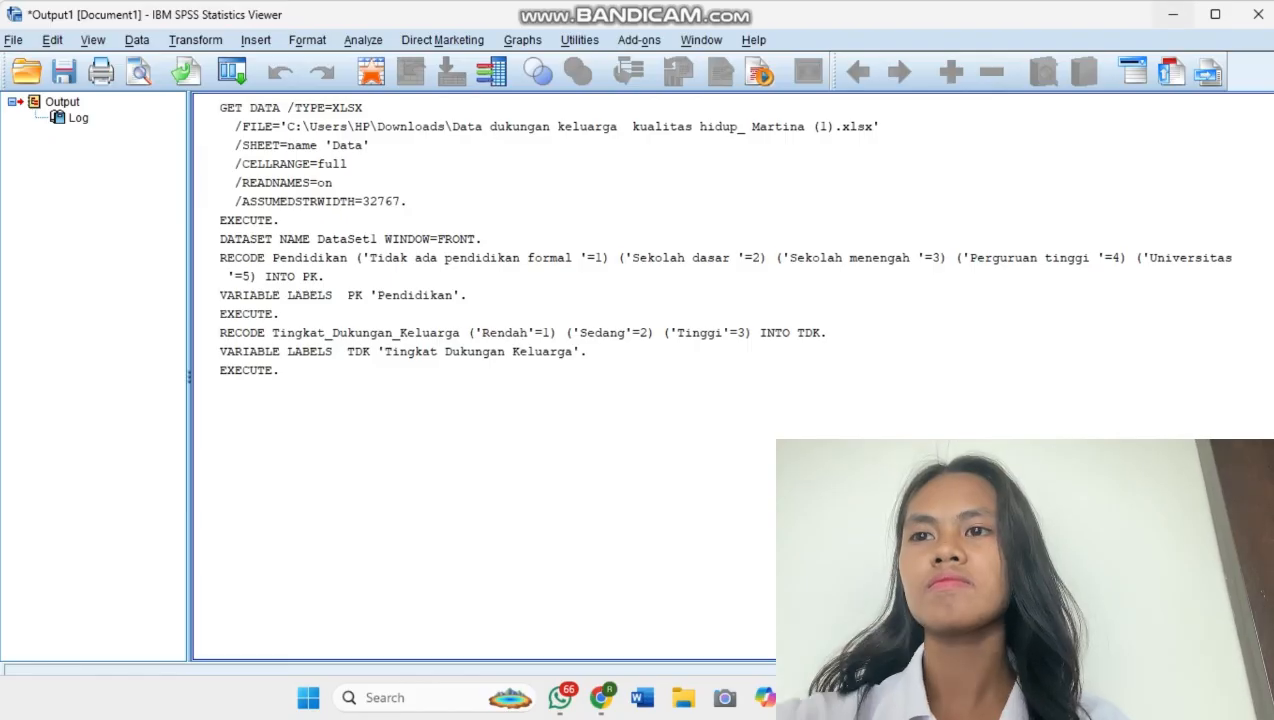
Return from the output to the variable list and set the TDK variable's decimals to 0.
{"action": "left_click", "coordinate": [1173, 15]}
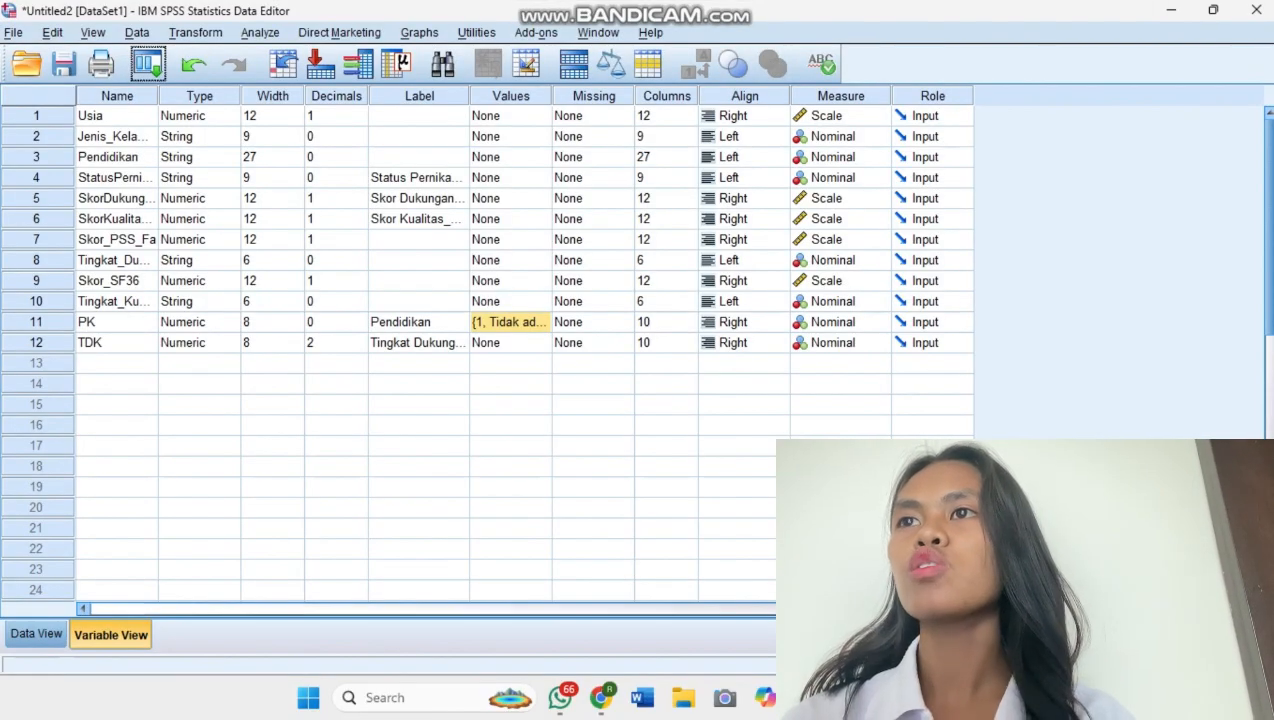
{"action": "left_click", "coordinate": [336, 343]}
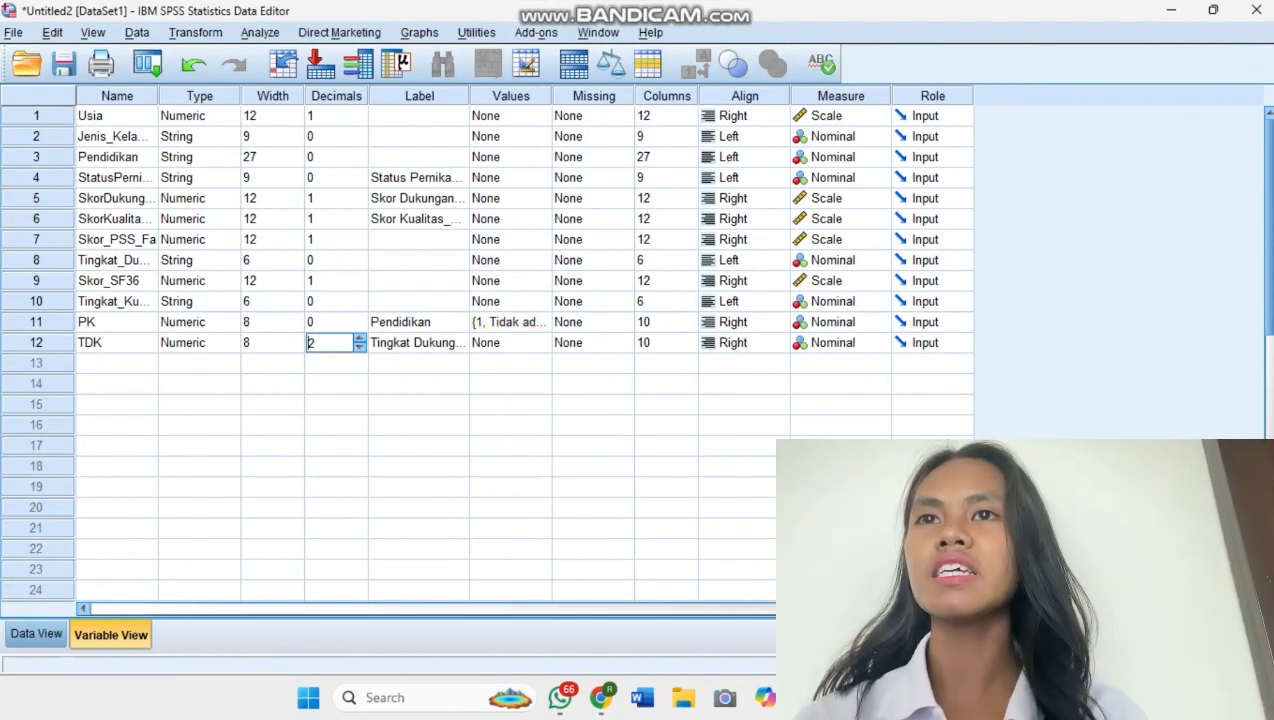
{"action": "key", "text": "BackSpace"}
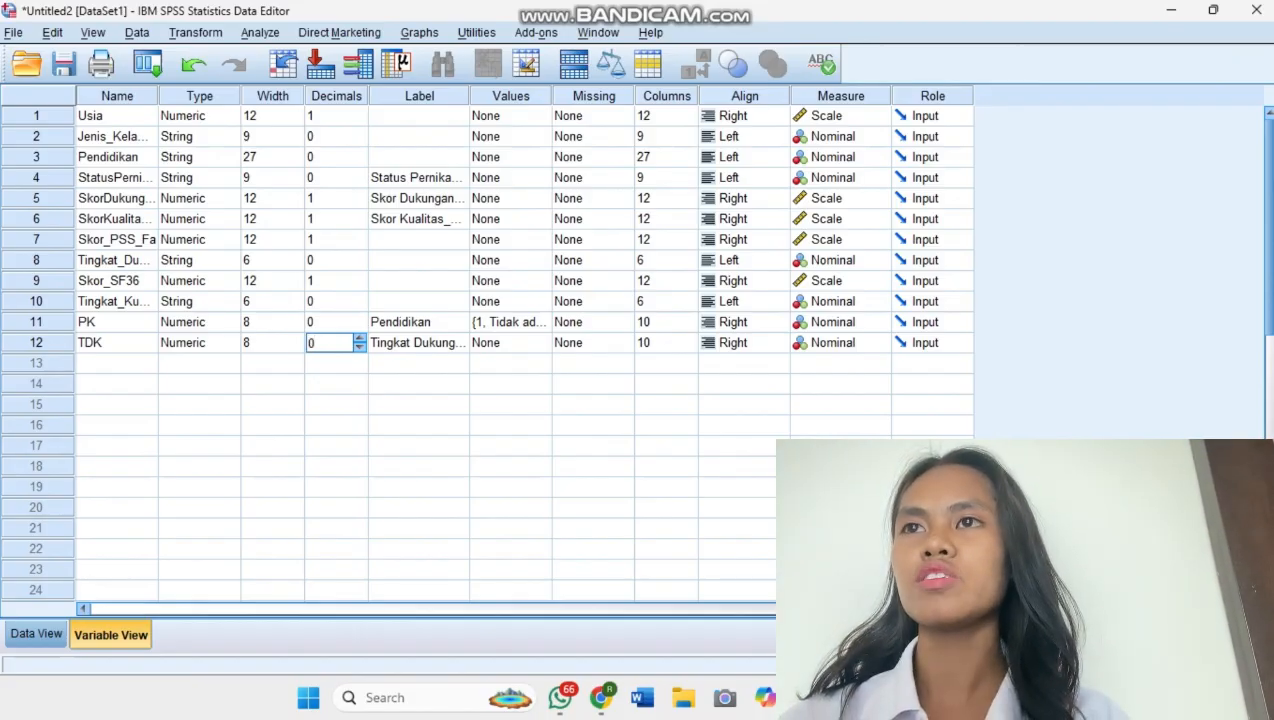
Open the value labels of the TDK variable and add the label "Rendah" for value 1.
{"action": "left_click", "coordinate": [512, 343]}
{"action": "left_click", "coordinate": [539, 343]}
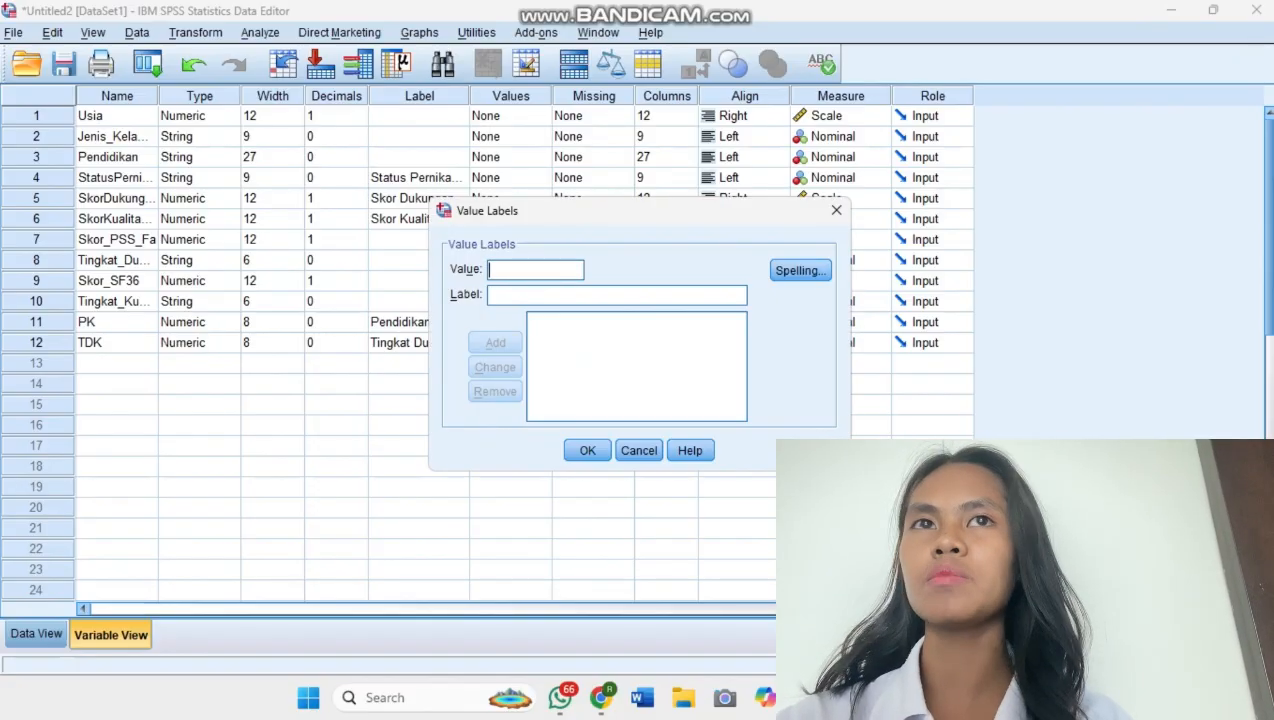
{"action": "type", "text": "1"}
{"action": "key", "text": "Tab"}
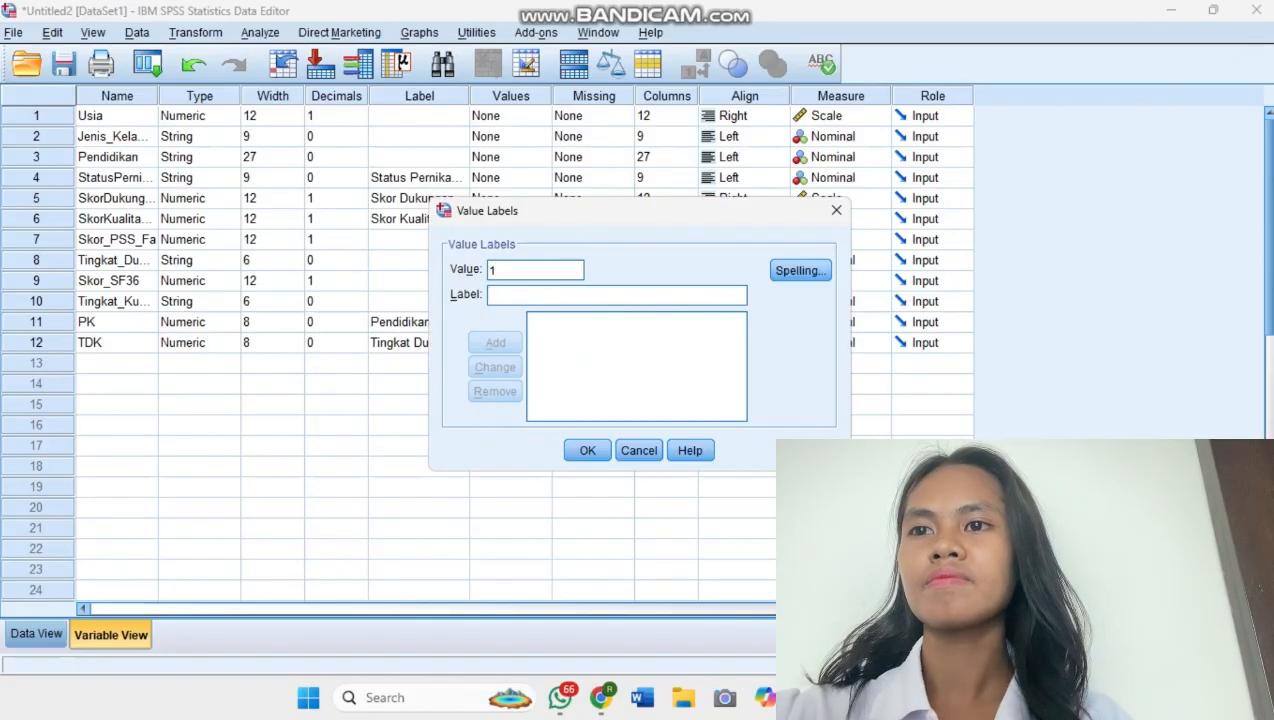
{"action": "type", "text": "Rendah"}
{"action": "key", "text": "Return"}
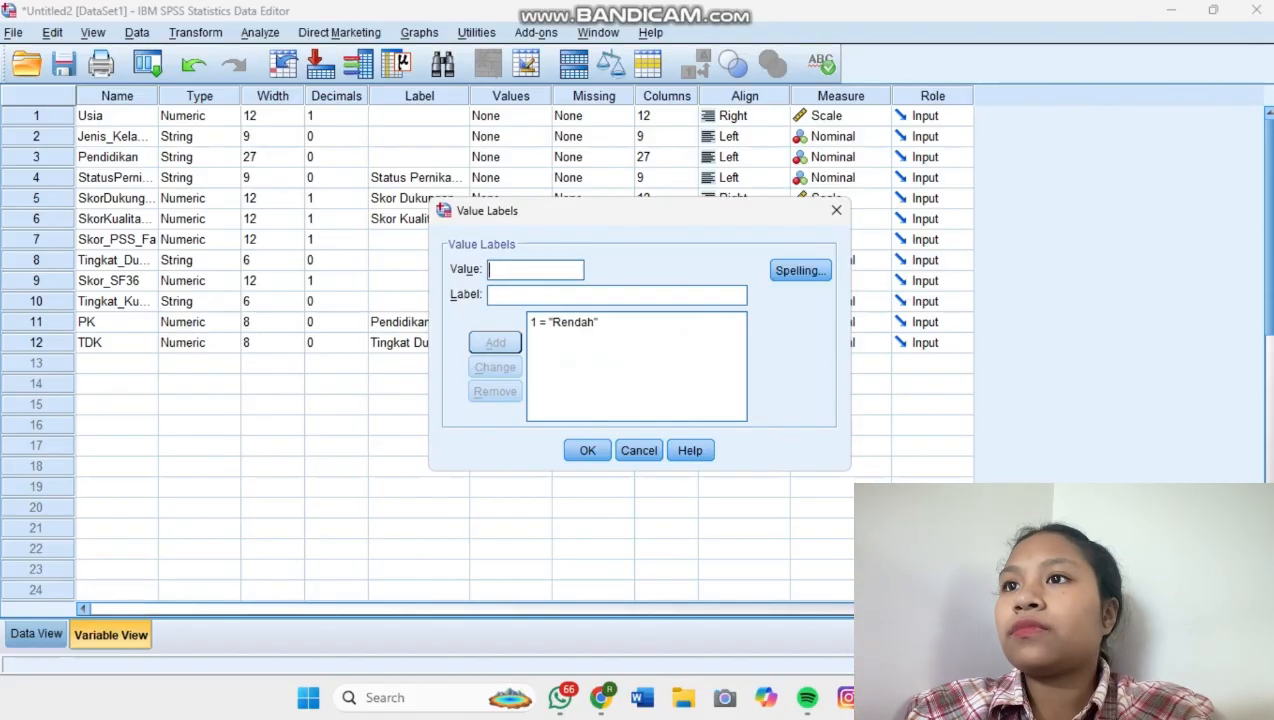
Add the value labels 2 = "Sedang" and 3 = "Tinggi" for TDK and apply them.
{"action": "type", "text": "2"}
{"action": "key", "text": "Tab"}
{"action": "type", "text": "Sedang"}
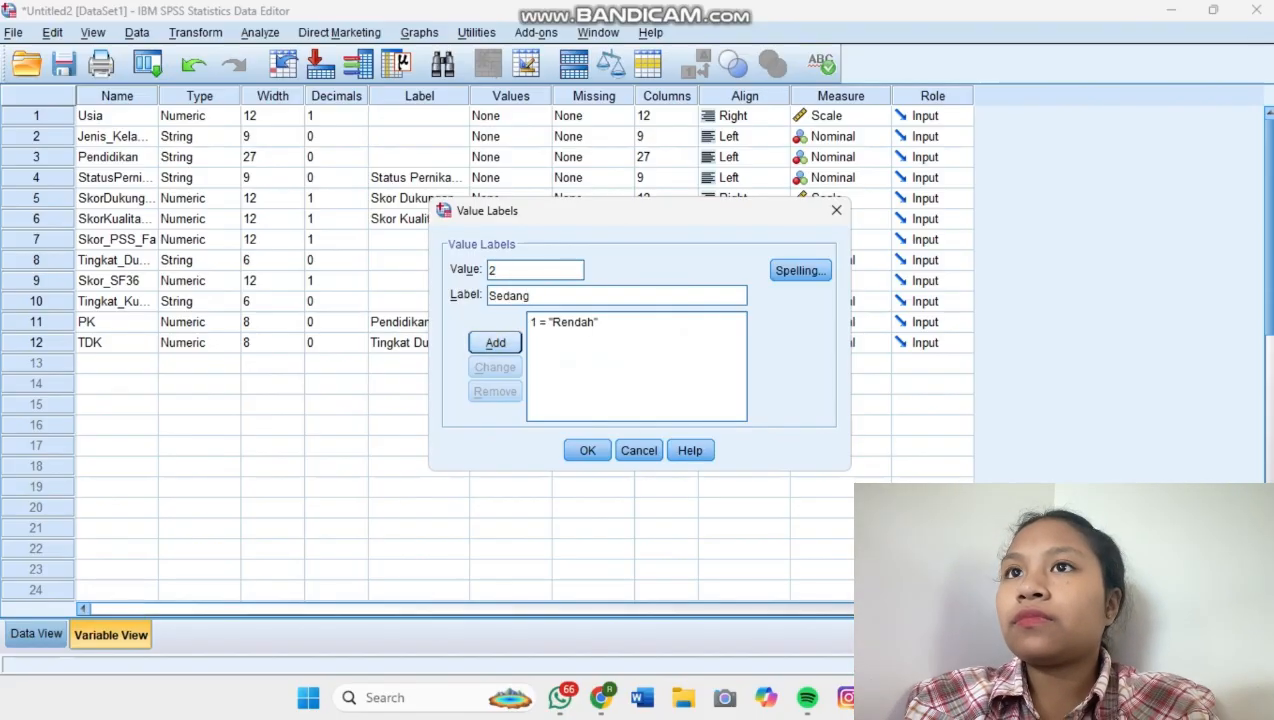
{"action": "key", "text": "Return"}
{"action": "type", "text": "3"}
{"action": "key", "text": "Tab"}
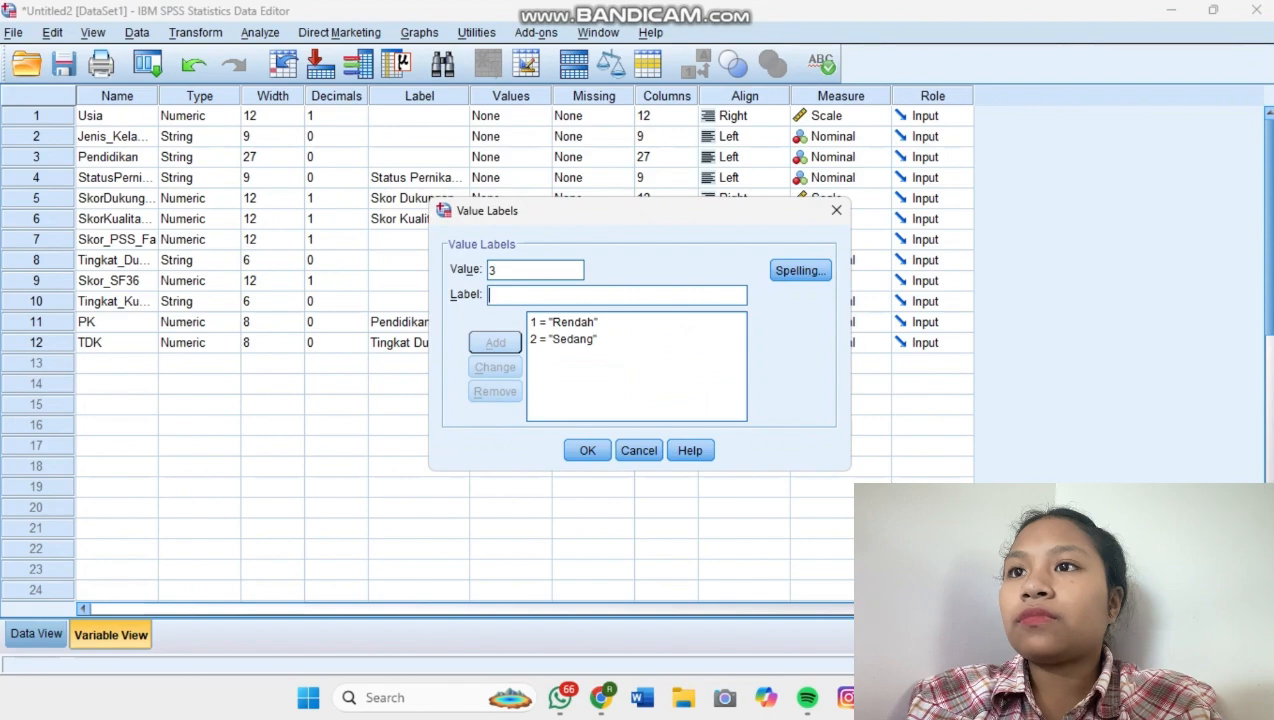
{"action": "type", "text": "Tinggi"}
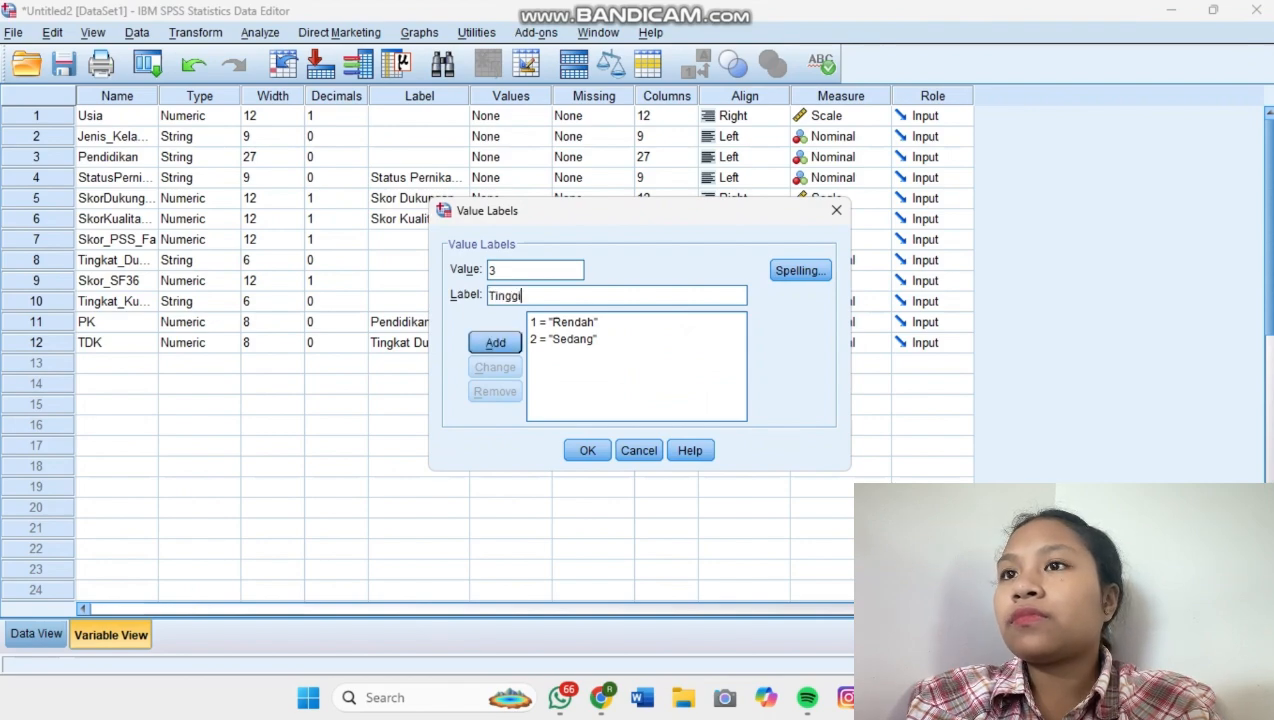
{"action": "key", "text": "Return"}
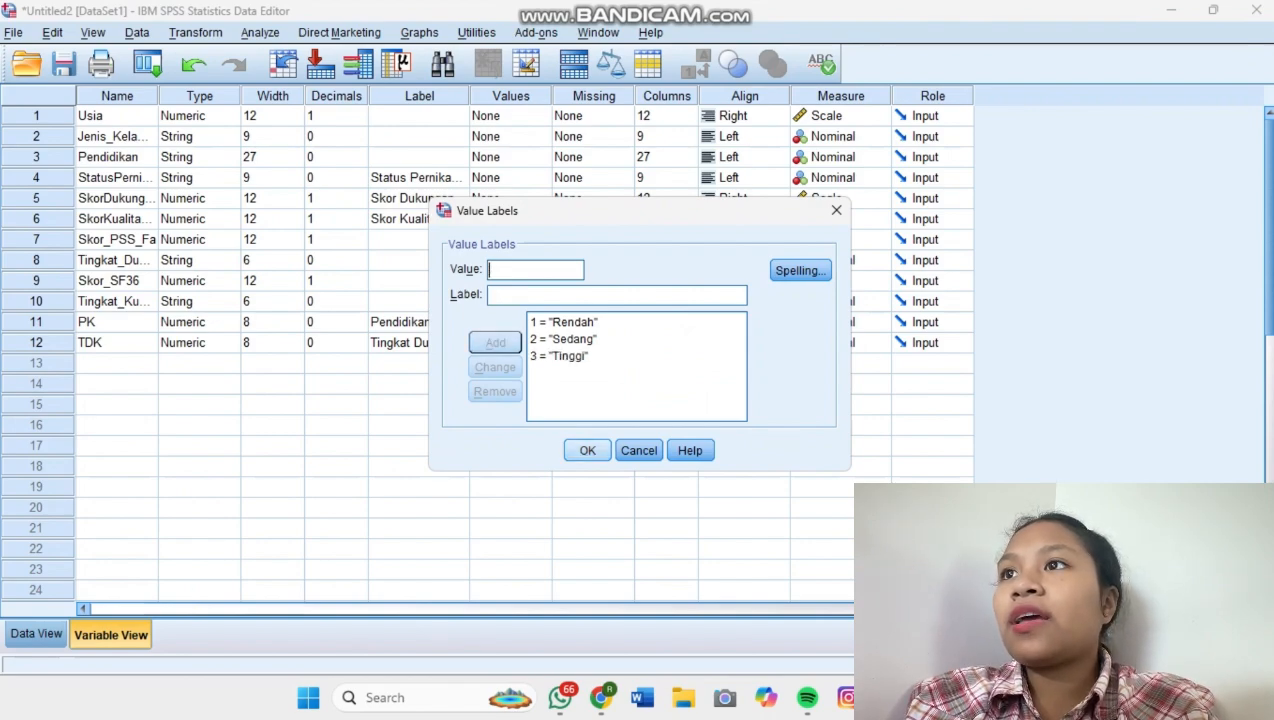
{"action": "left_click", "coordinate": [587, 450]}
Examine the numeric PK and TDK codes against the text categories across all data rows.
{"action": "left_click", "coordinate": [36, 633]}
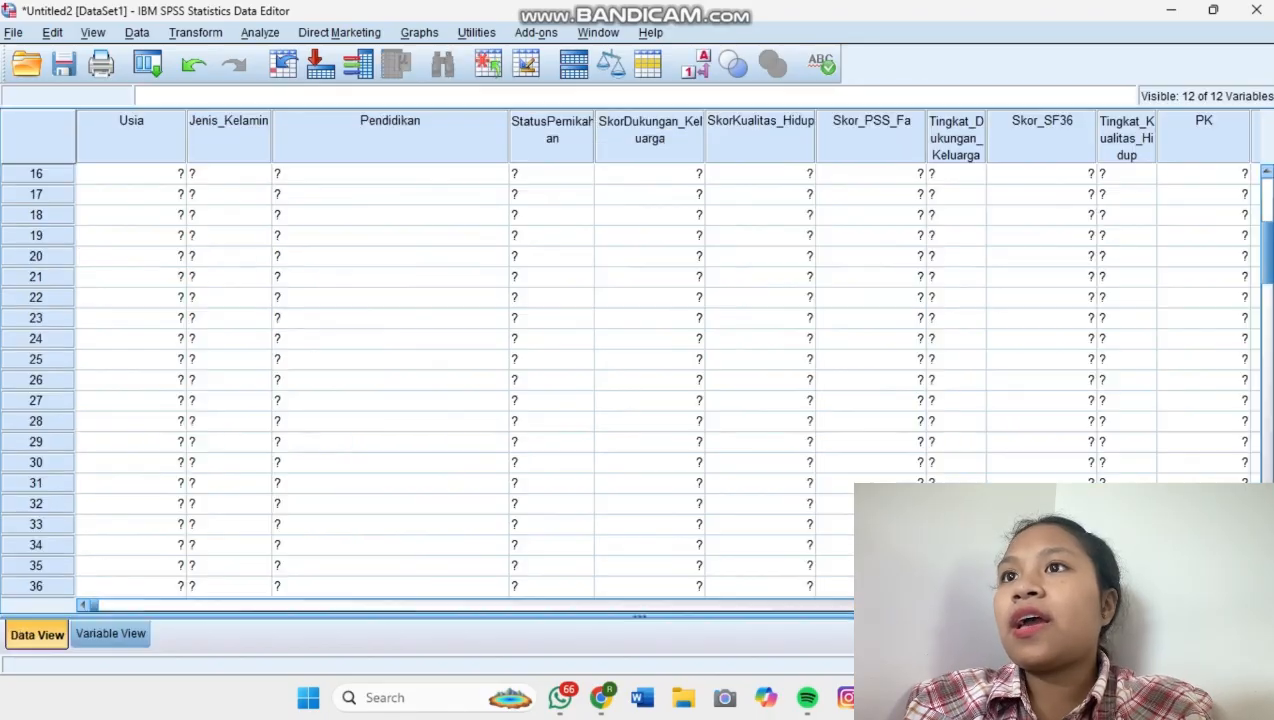
{"action": "left_click_drag", "start_coordinate": [240, 605], "coordinate": [649, 605]}
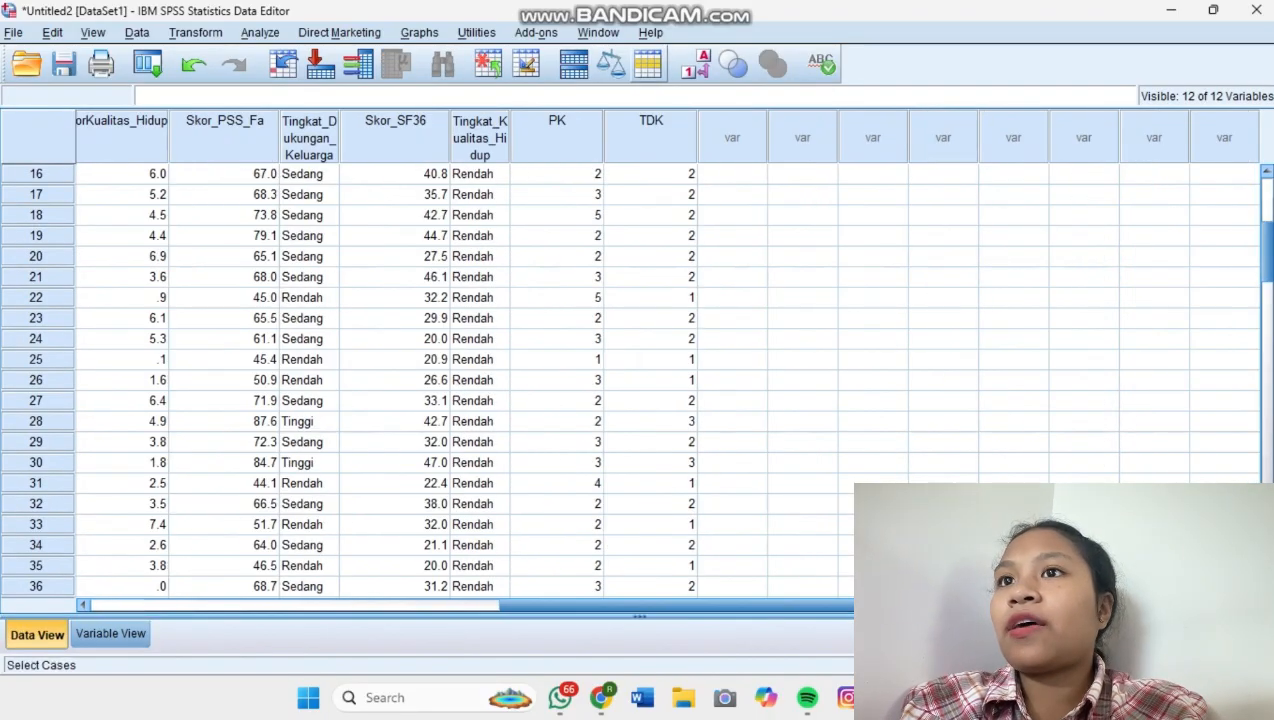
{"action": "scroll", "coordinate": [650, 380], "scroll_direction": "down", "scroll_amount": 4}
{"action": "scroll", "coordinate": [650, 380], "scroll_direction": "down", "scroll_amount": 18}
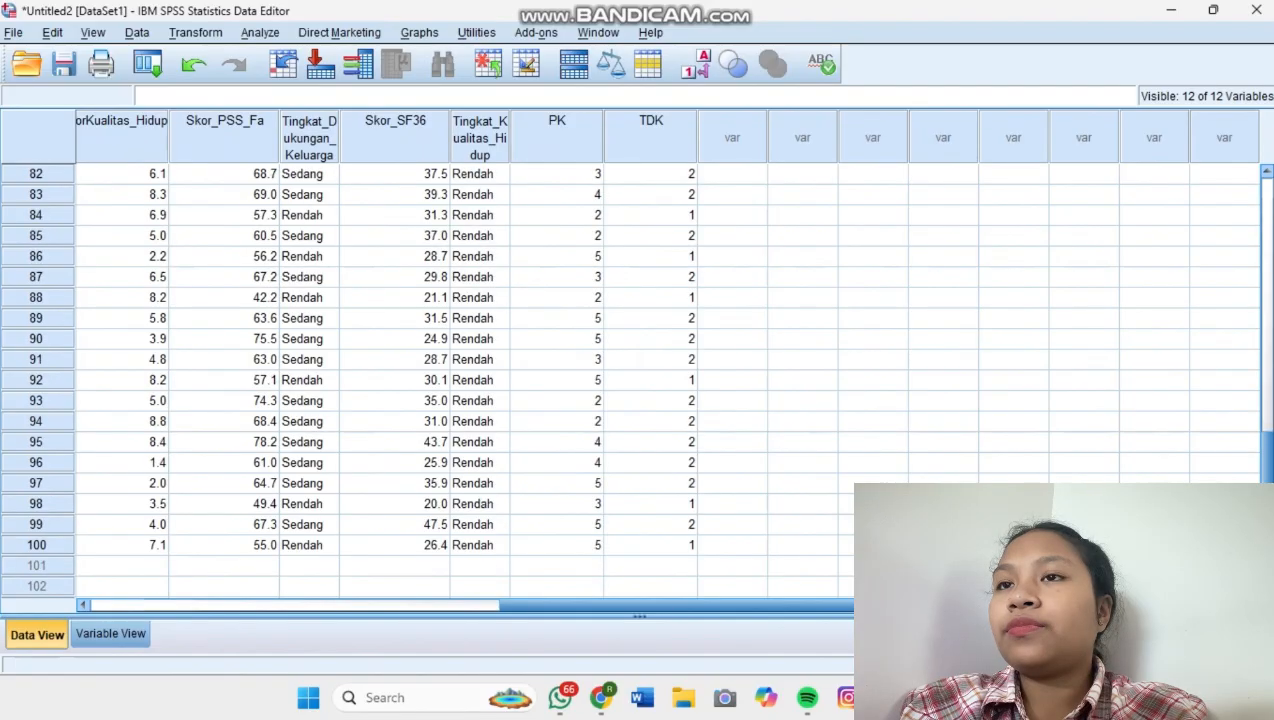
{"action": "scroll", "coordinate": [650, 380], "scroll_direction": "up", "scroll_amount": 20}
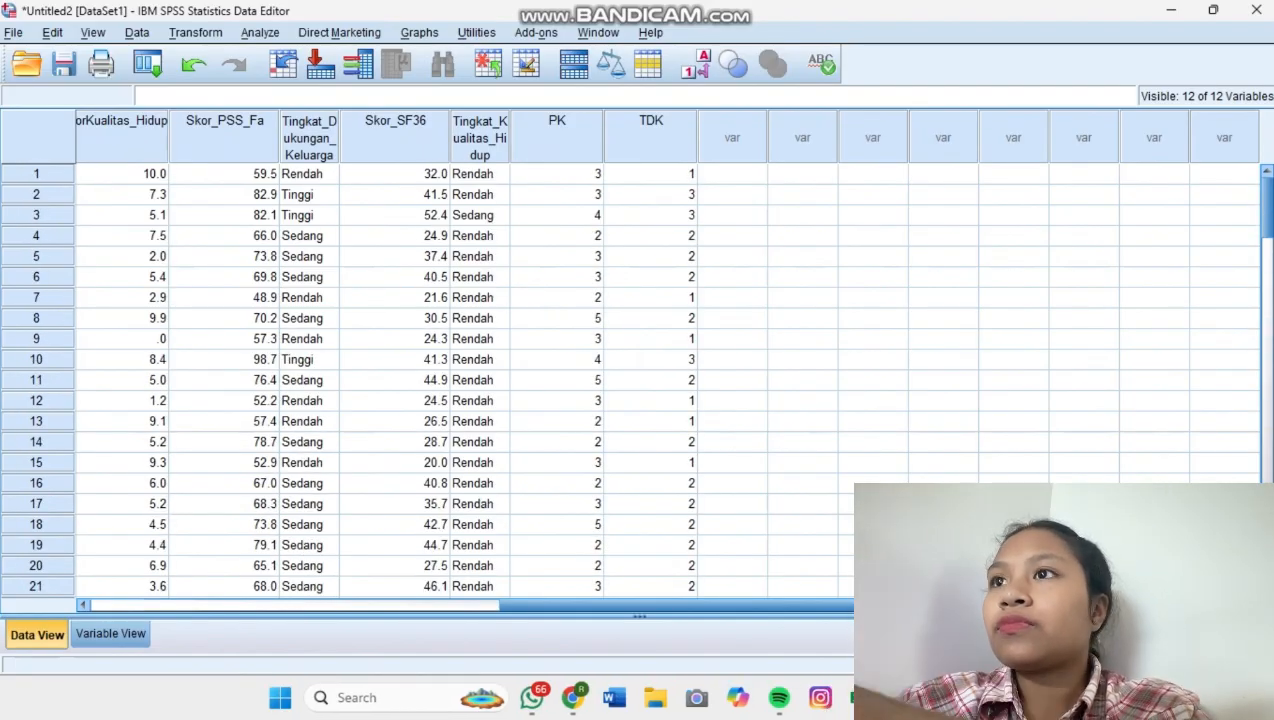
Display value labels in the data to check PK and TDK, switch back to numeric codes and return to the variable list.
{"action": "left_click", "coordinate": [696, 64]}
{"action": "scroll", "coordinate": [650, 380], "scroll_direction": "down", "scroll_amount": 20}
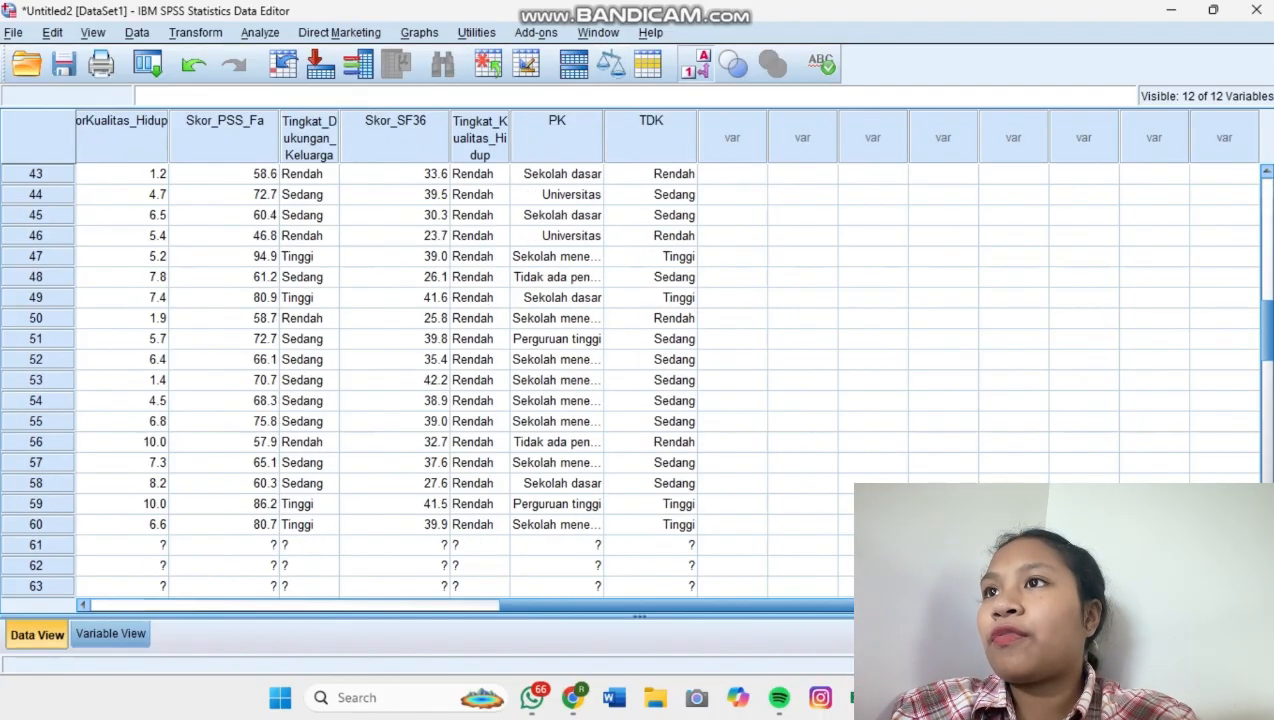
{"action": "scroll", "coordinate": [650, 380], "scroll_direction": "up", "scroll_amount": 20}
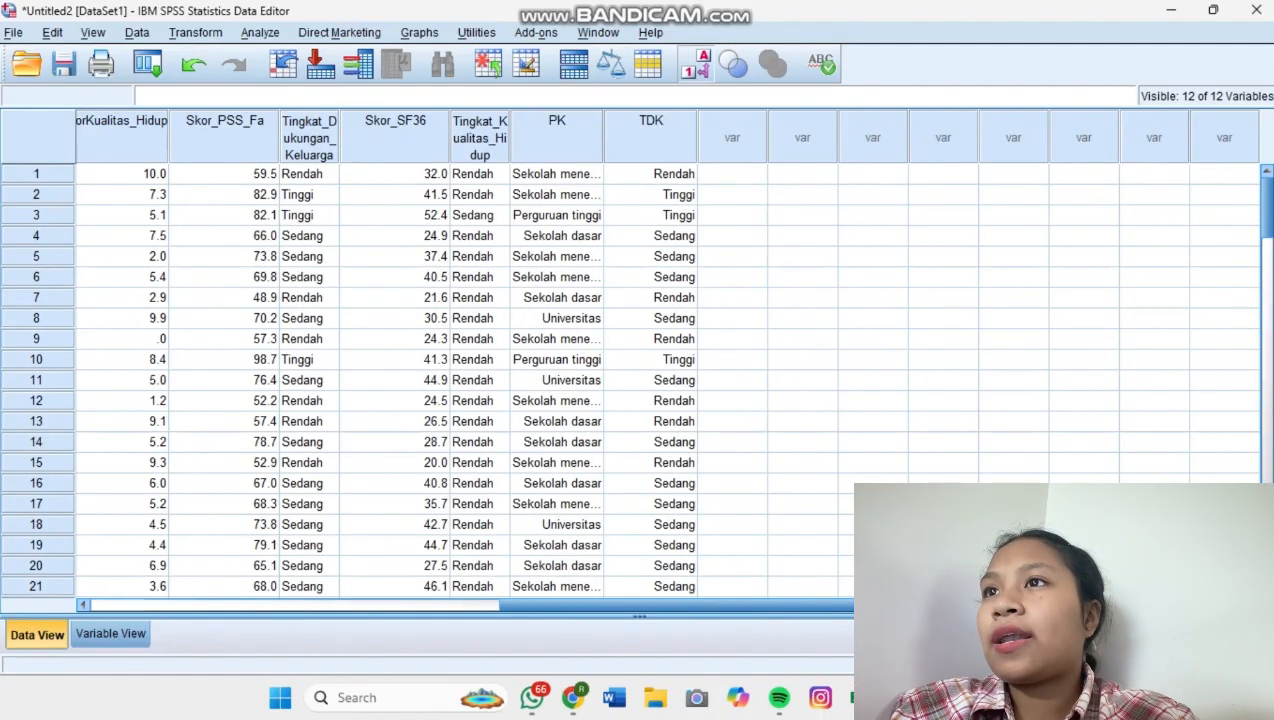
{"action": "left_click", "coordinate": [696, 64]}
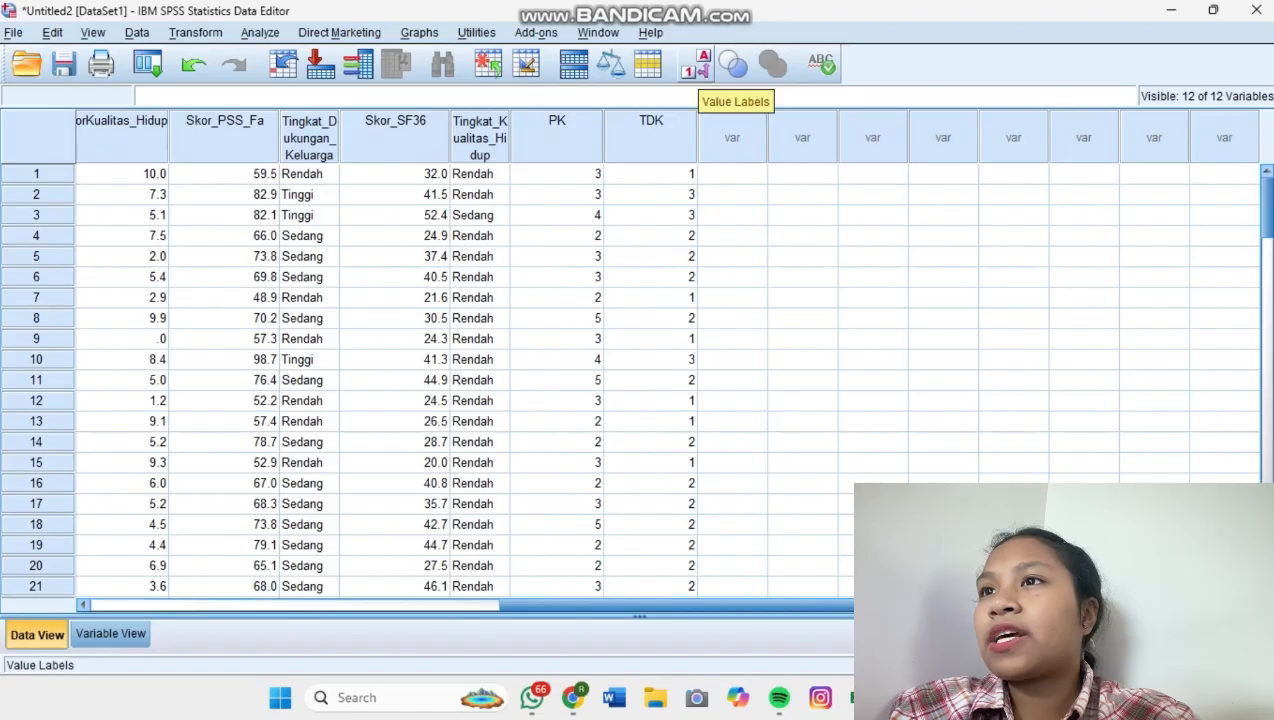
{"action": "left_click", "coordinate": [697, 68]}
{"action": "left_click", "coordinate": [697, 68]}
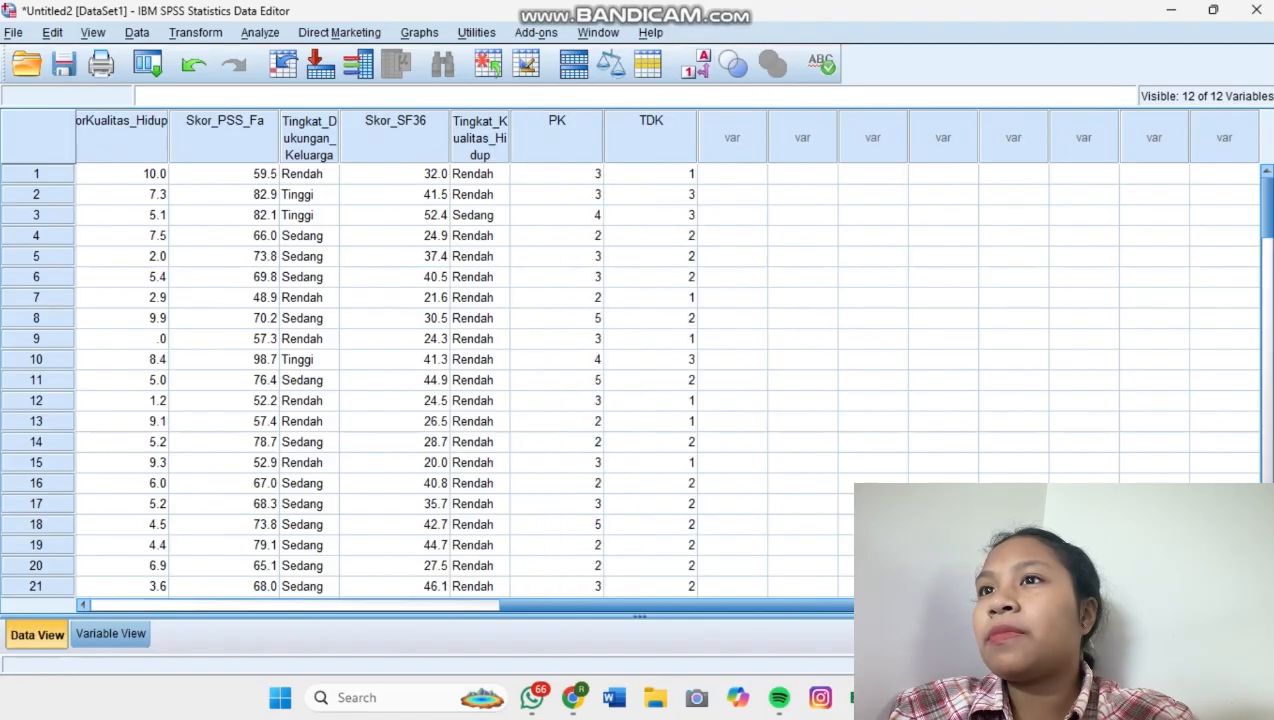
{"action": "left_click", "coordinate": [110, 633]}
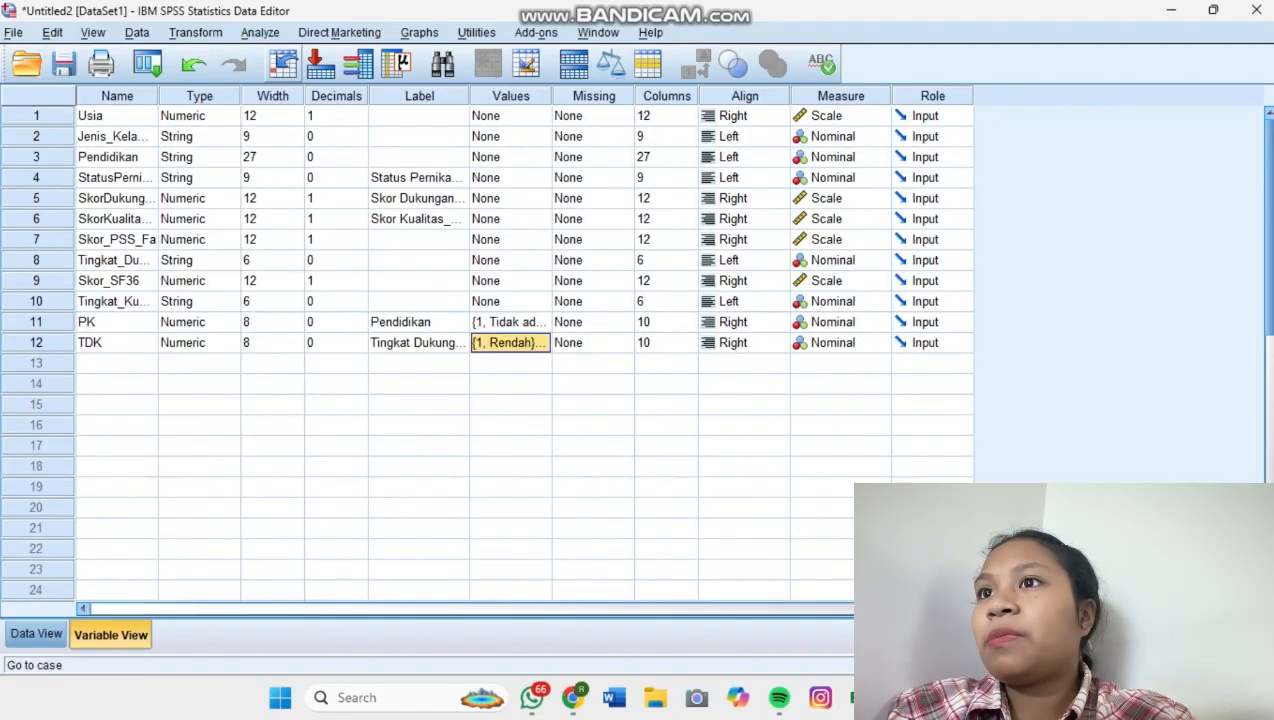
Set up a Crosstabs analysis with Pendidikan [PK] as the row variable and the numeric Tingkat Dukungan Keluarga as the column variable.
{"action": "left_click", "coordinate": [260, 32]}
{"action": "mouse_move", "coordinate": [283, 56]}
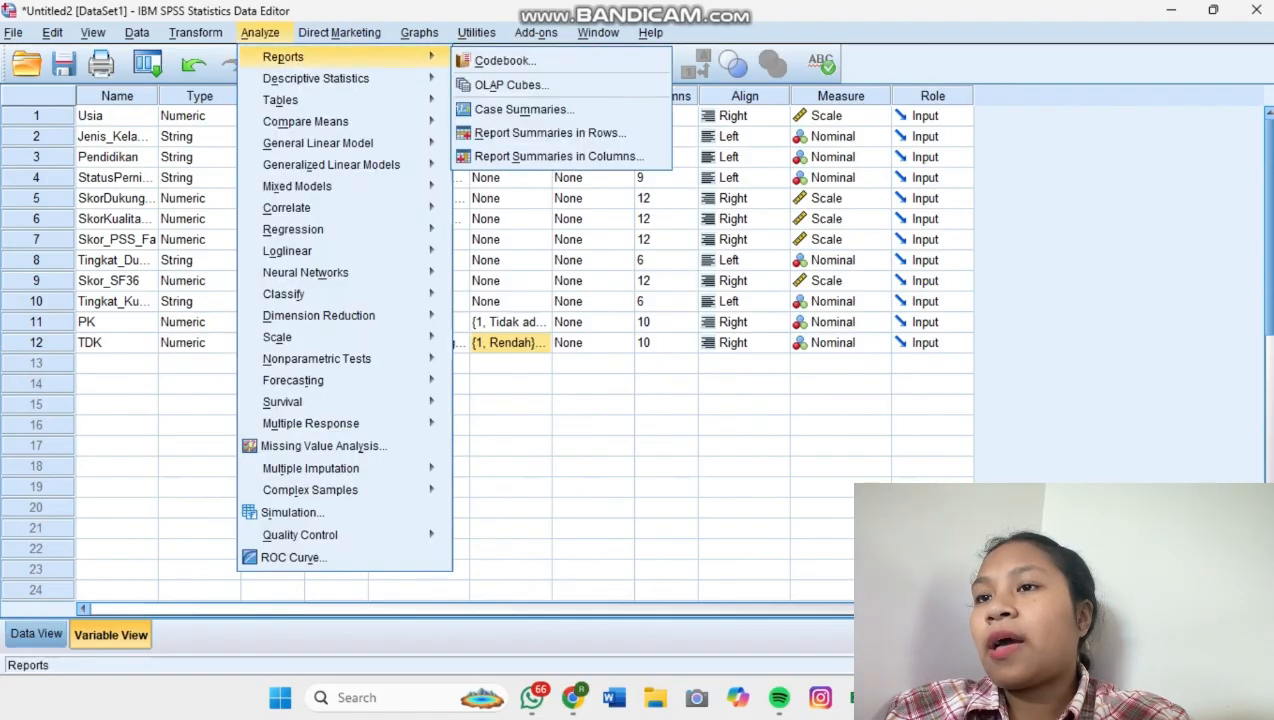
{"action": "mouse_move", "coordinate": [315, 78]}
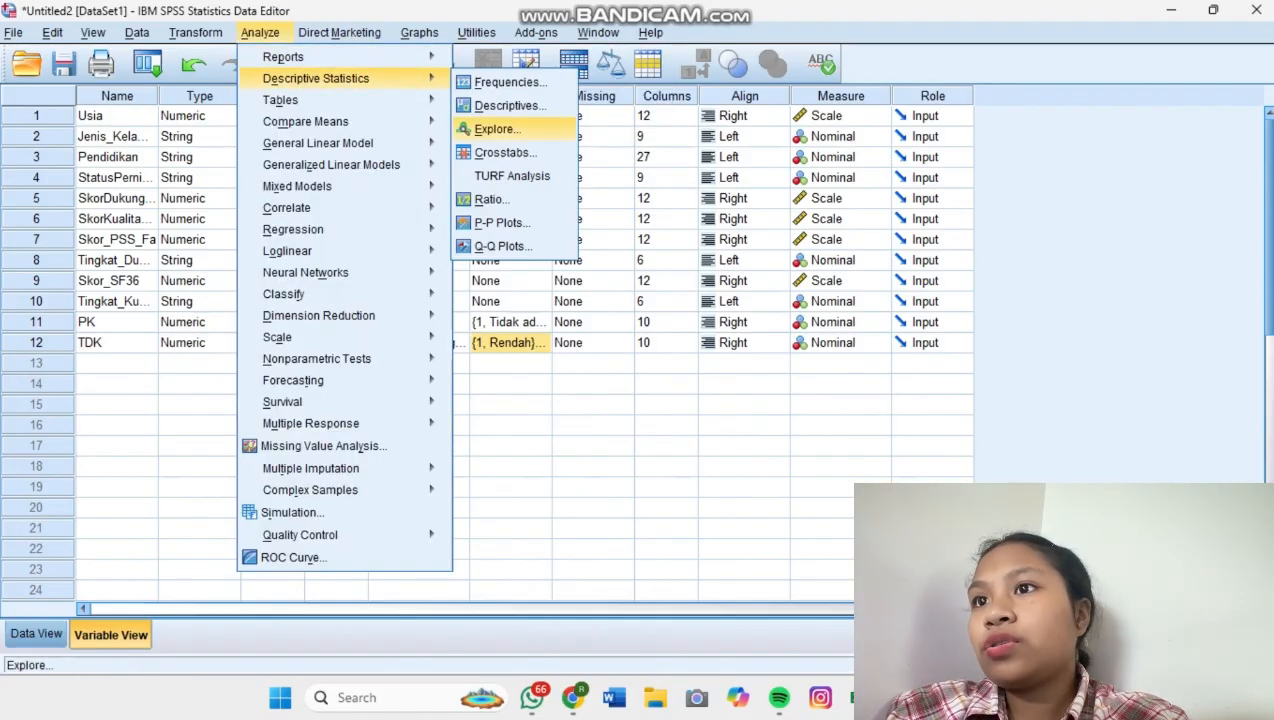
{"action": "left_click", "coordinate": [505, 152]}
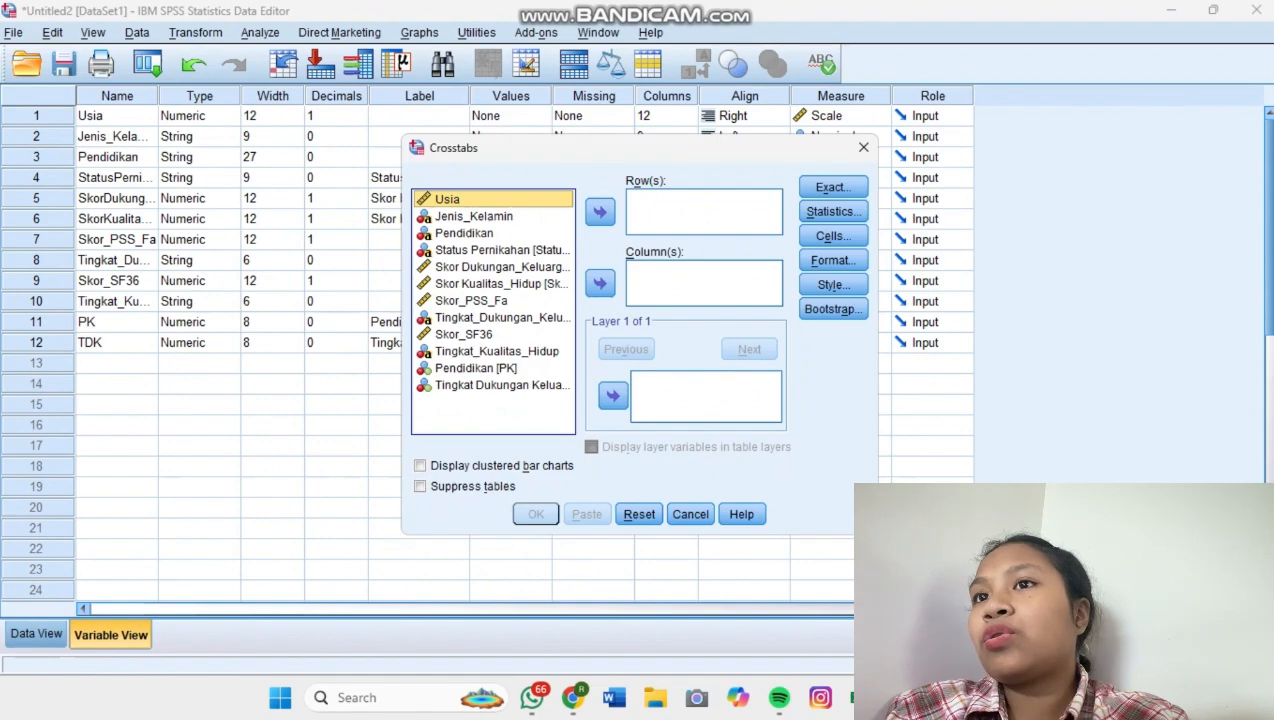
{"action": "left_click", "coordinate": [476, 368]}
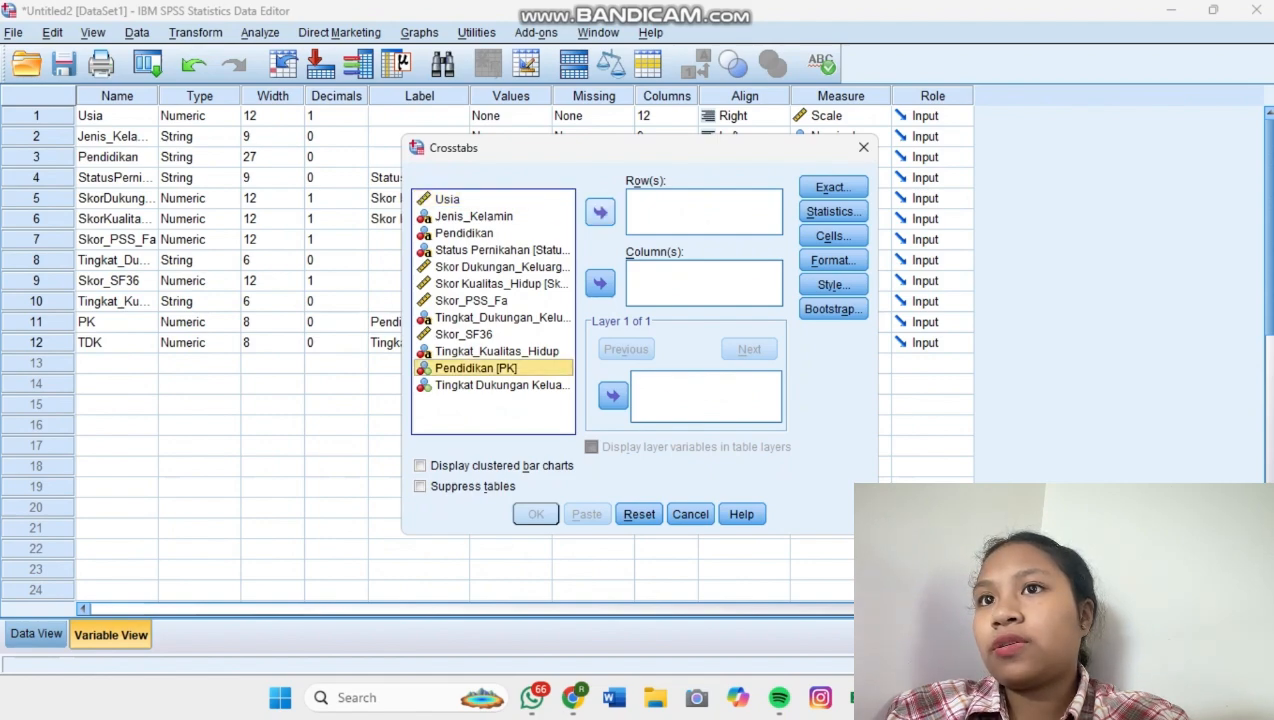
{"action": "left_click", "coordinate": [600, 211]}
{"action": "left_click", "coordinate": [500, 368]}
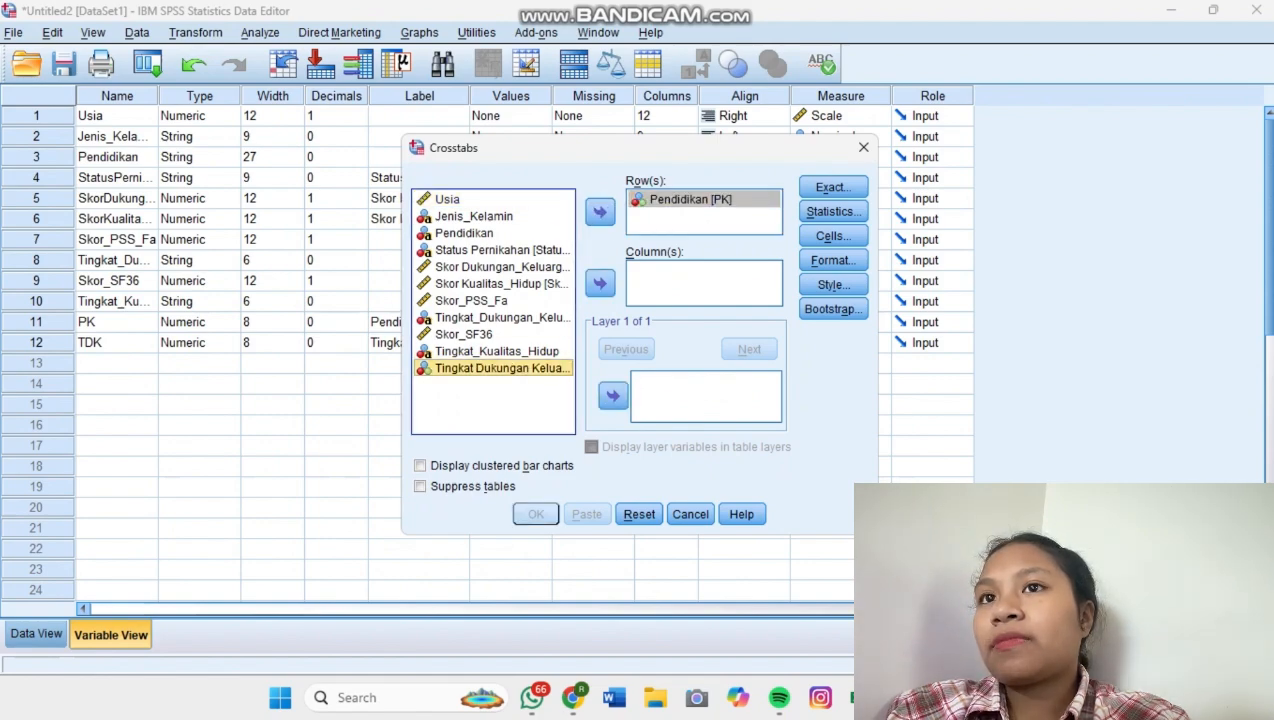
{"action": "left_click", "coordinate": [600, 283]}
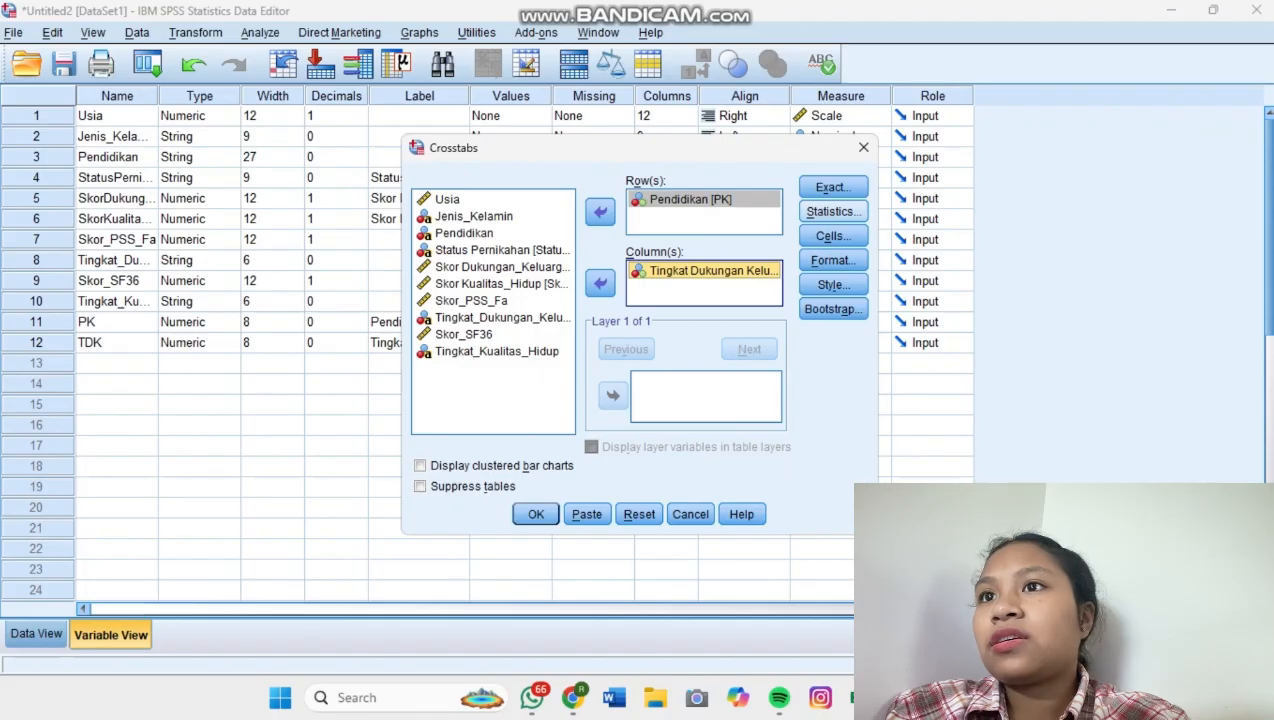
Include the Chi-square statistic in the crosstab, and run the analysis to review its output tables.
{"action": "left_click", "coordinate": [833, 211]}
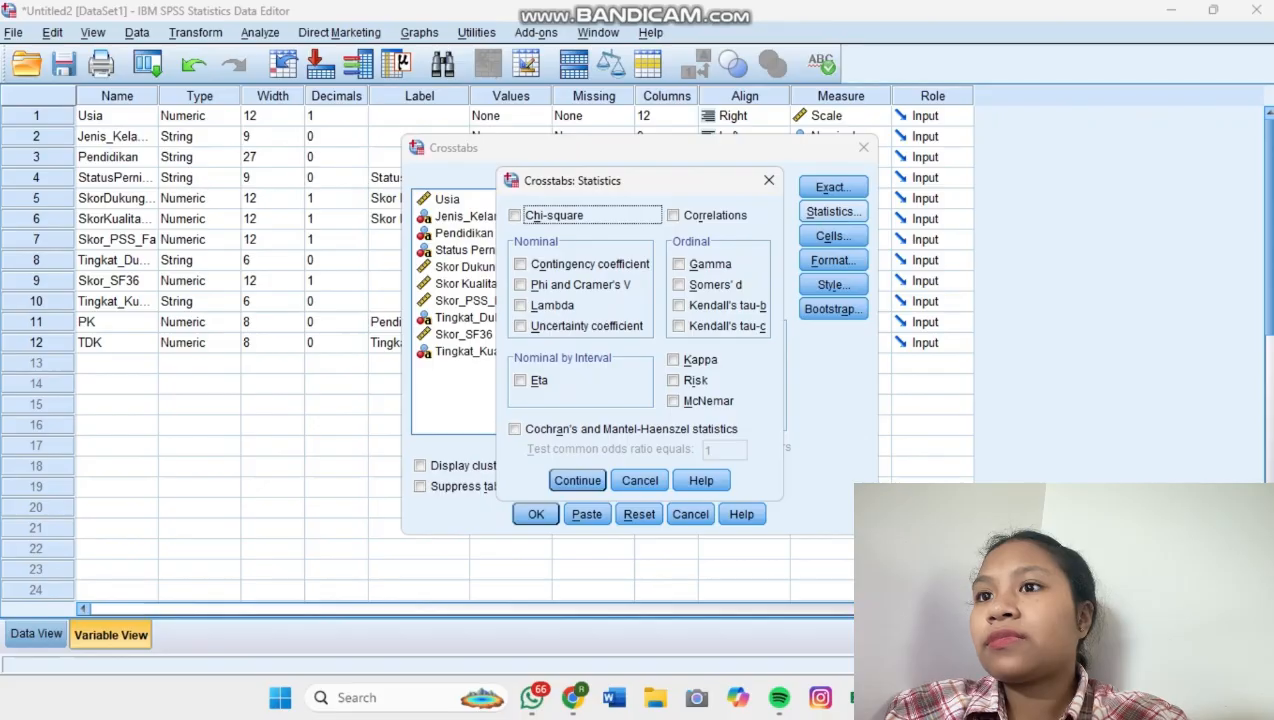
{"action": "left_click", "coordinate": [515, 215]}
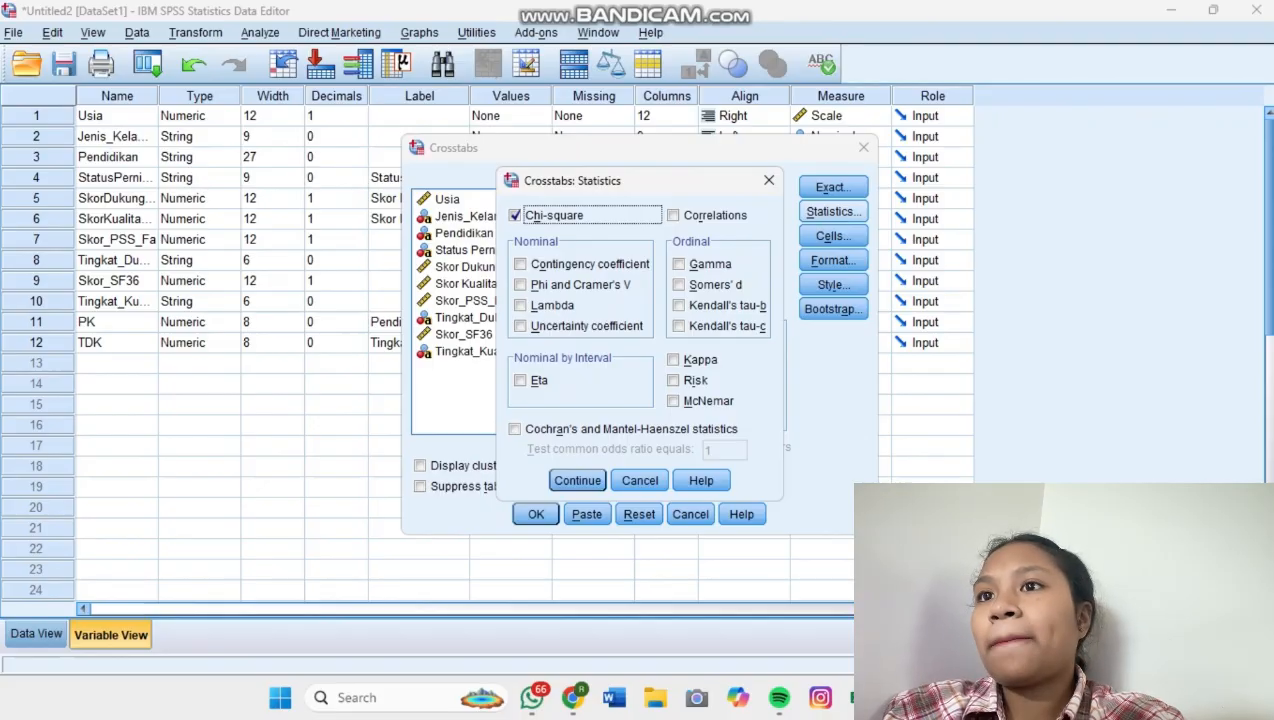
{"action": "left_click", "coordinate": [577, 480]}
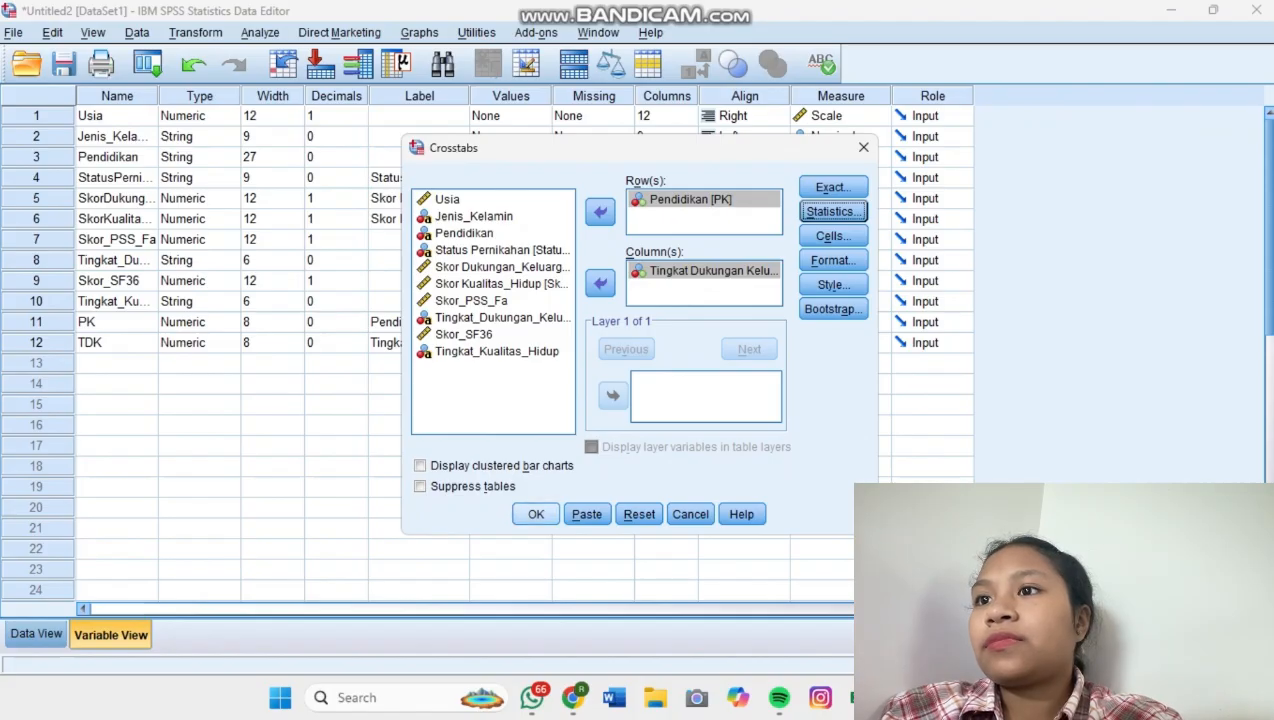
{"action": "left_click", "coordinate": [536, 514]}
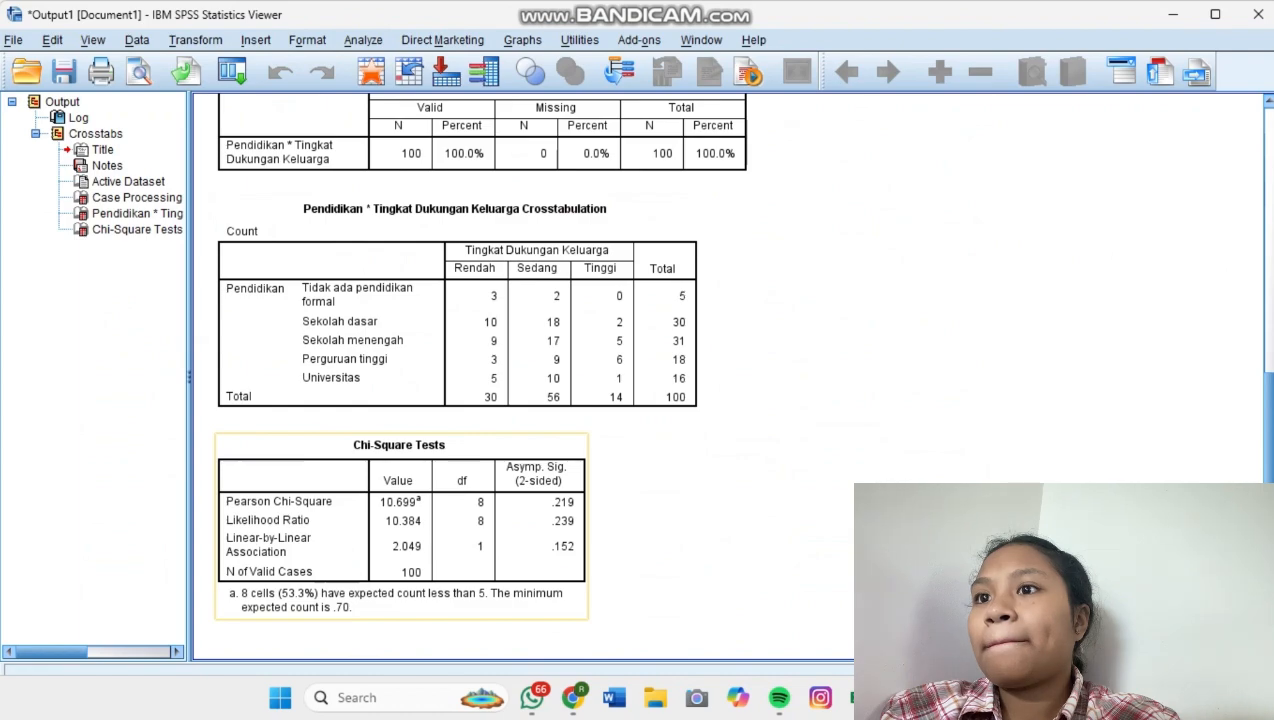
{"action": "scroll", "coordinate": [450, 510], "scroll_direction": "up", "scroll_amount": 3}
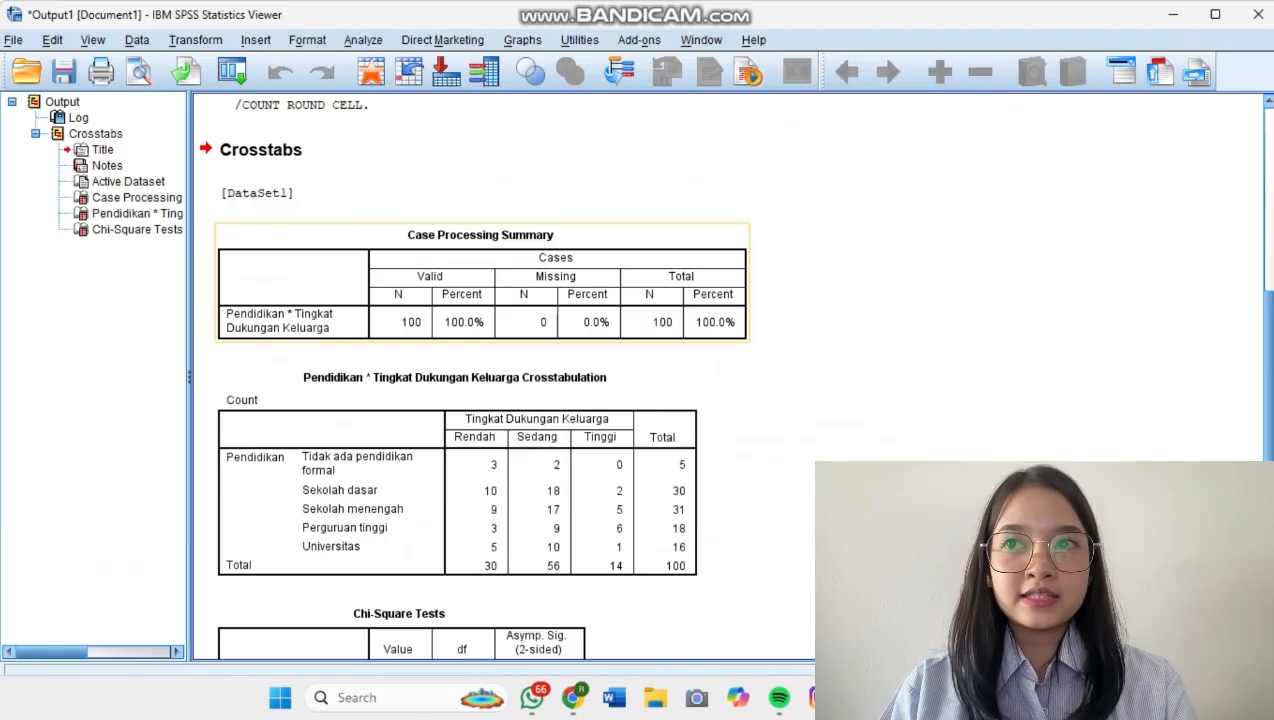
{"action": "scroll", "coordinate": [494, 405], "scroll_direction": "down", "scroll_amount": 3}
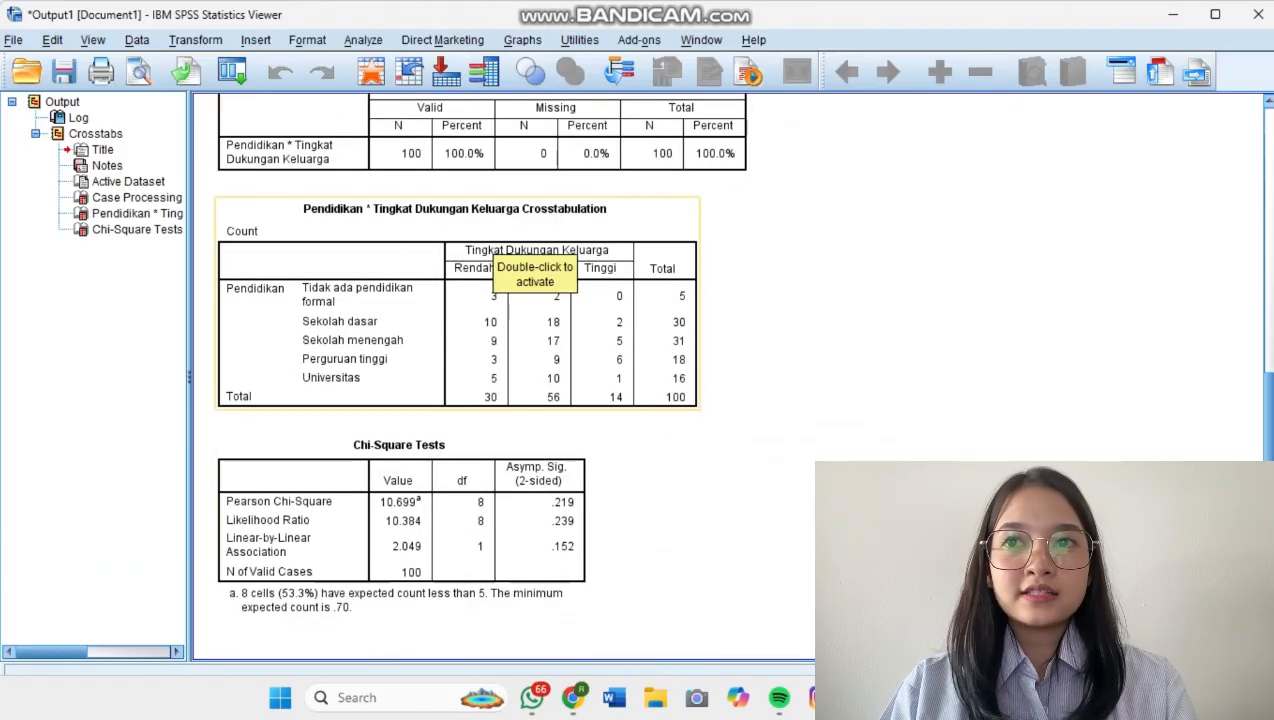